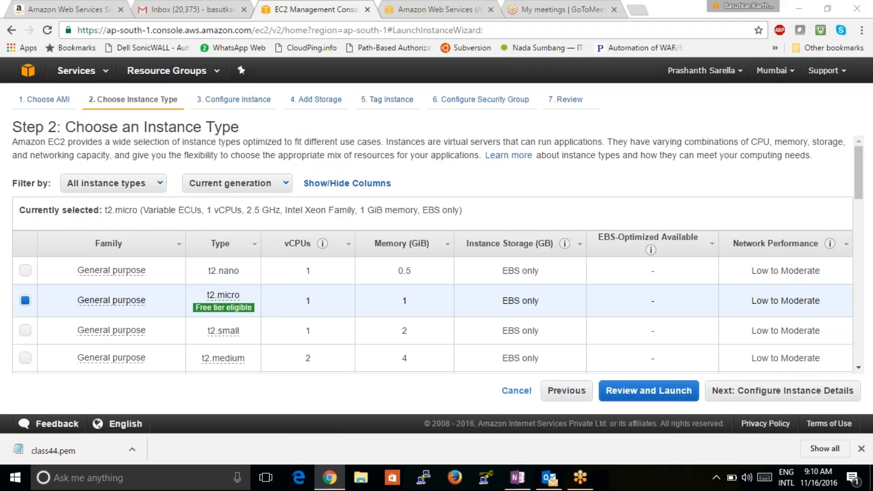
Step: Start a new instance launch from the EC2 dashboard and choose the Ubuntu Server 16.04 LTS (HVM), SSD Volume Type image
click(12, 31)
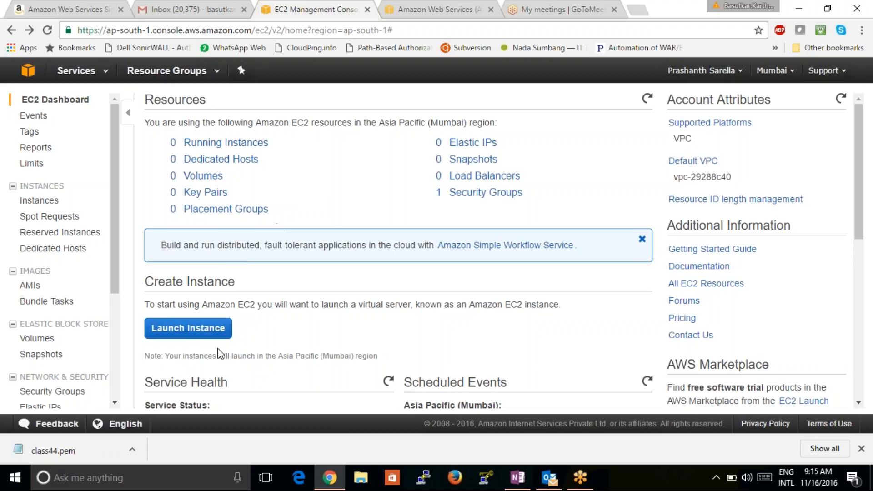
click(197, 334)
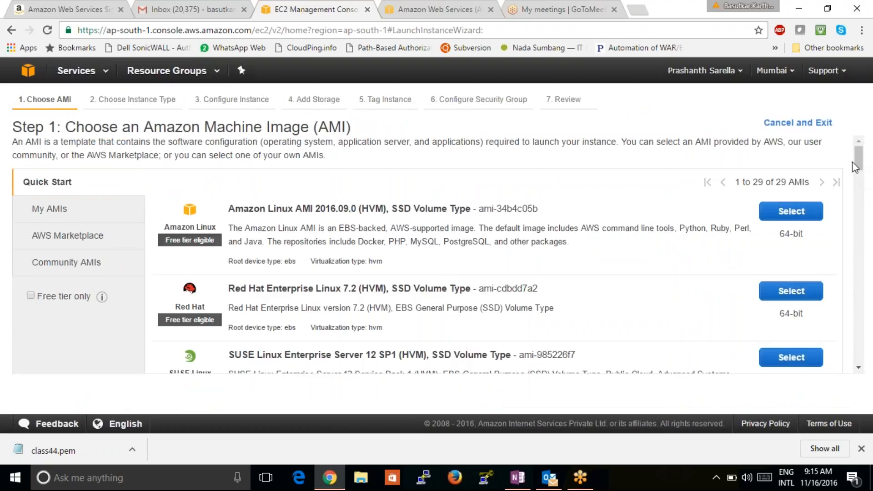
drag(857, 162, 844, 189)
scroll(845, 190, up, 4)
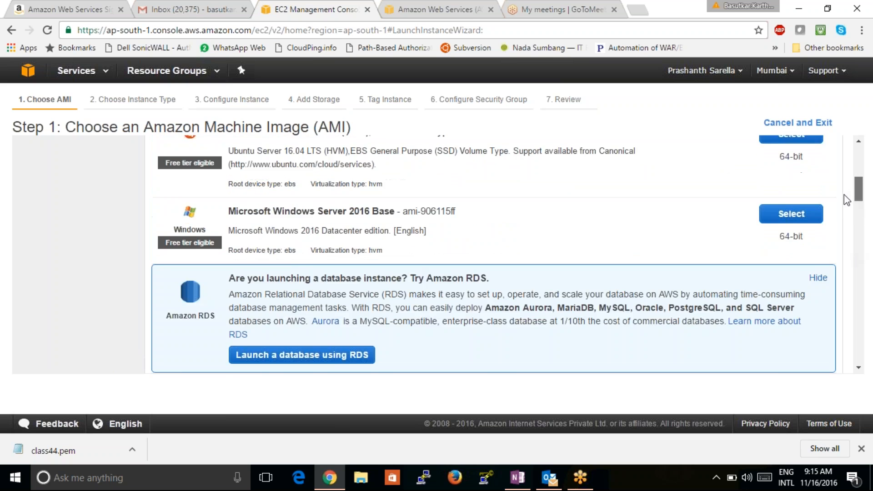
scroll(845, 187, down, 8)
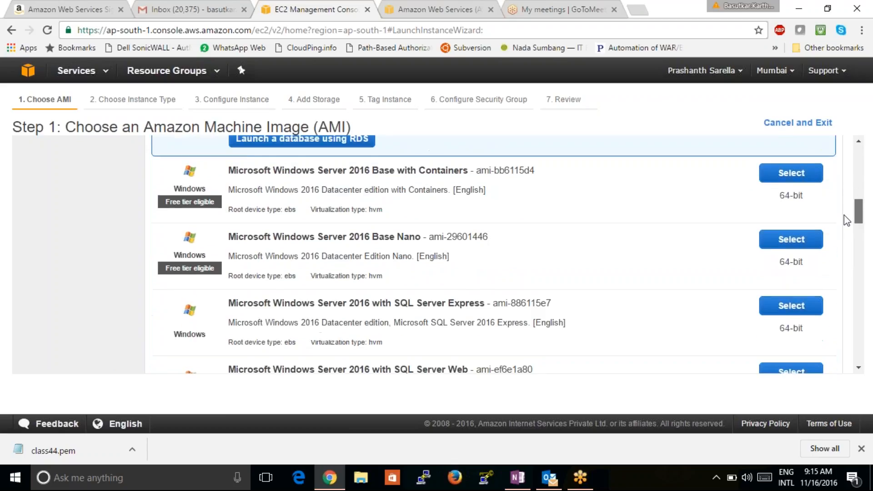
scroll(843, 188, up, 7)
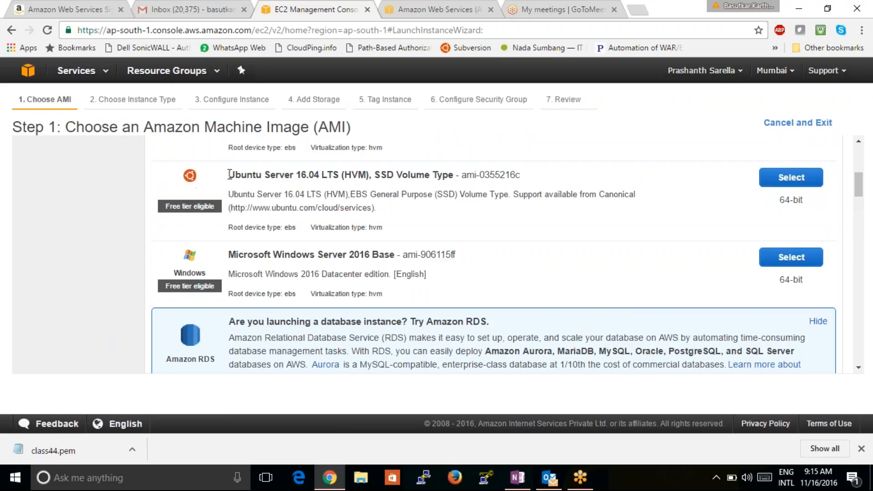
drag(229, 175, 226, 217)
click(225, 215)
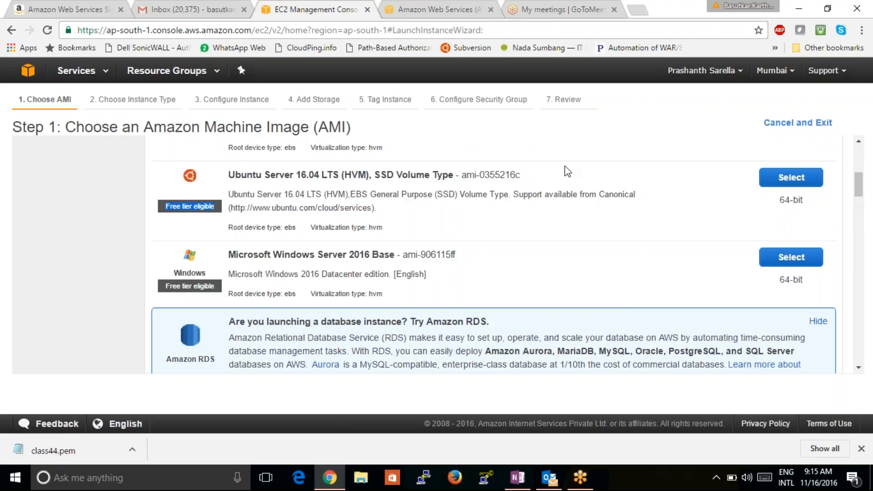
click(780, 180)
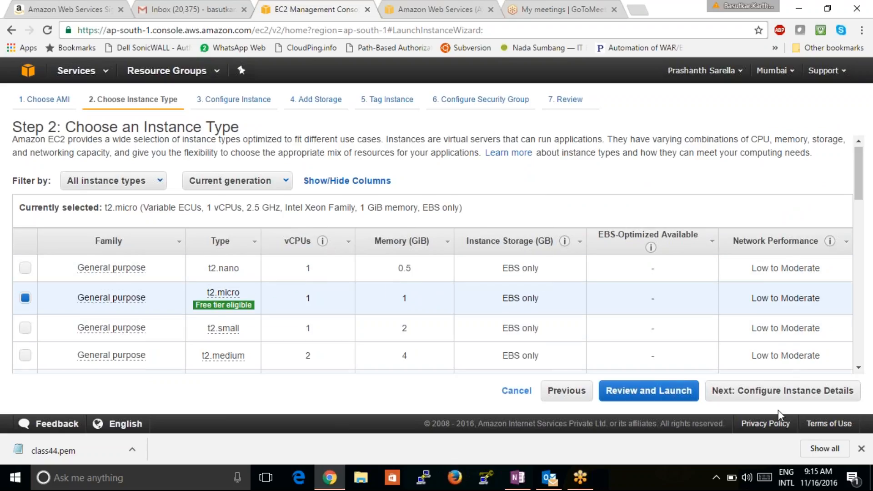
Step: Continue with the t2.micro type and place the instance in the default VPC, using the default subnet in ap-south-1a
click(769, 391)
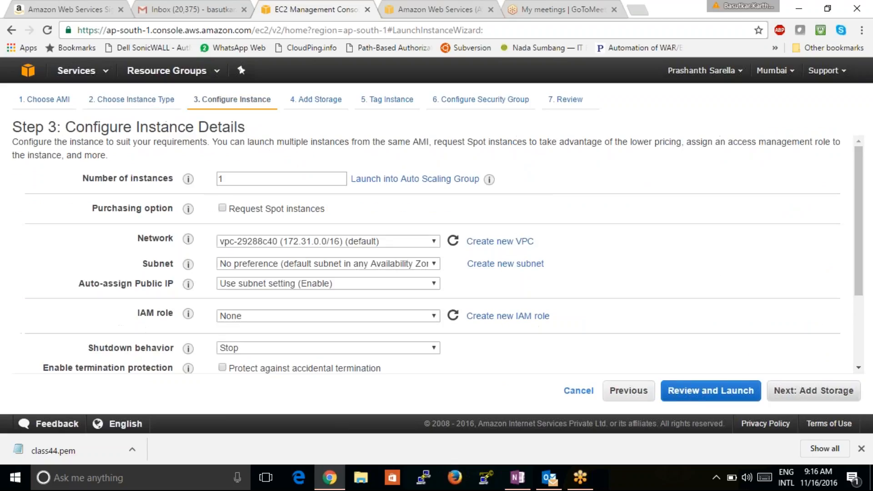
double_click(282, 173)
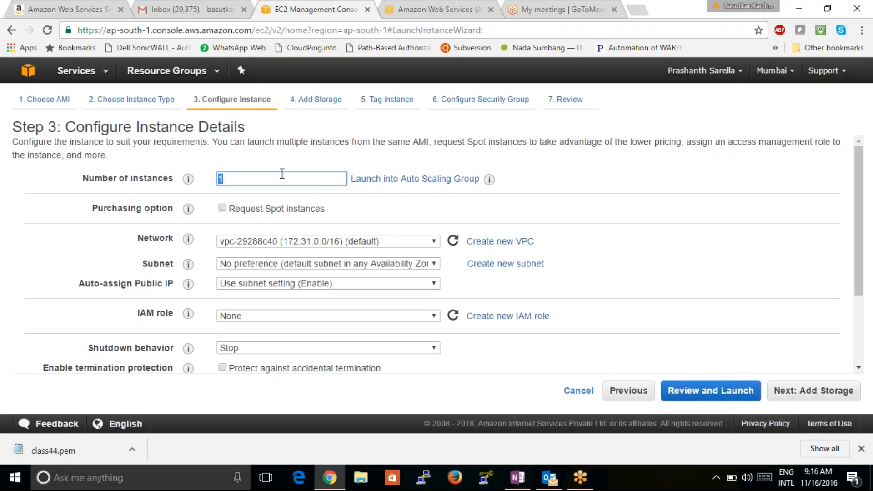
click(258, 243)
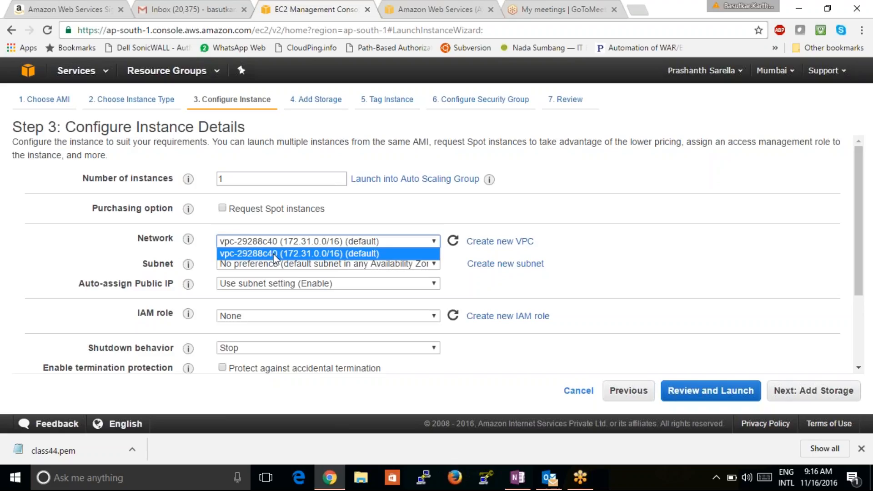
click(274, 254)
click(276, 265)
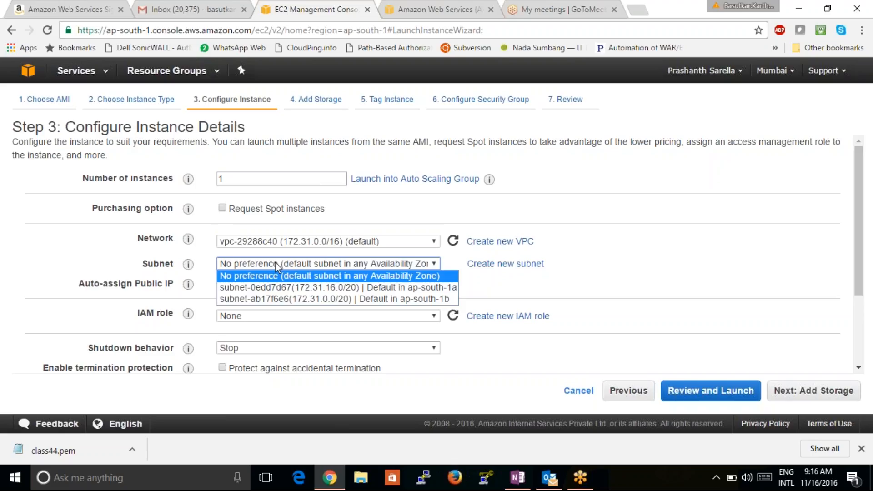
click(302, 287)
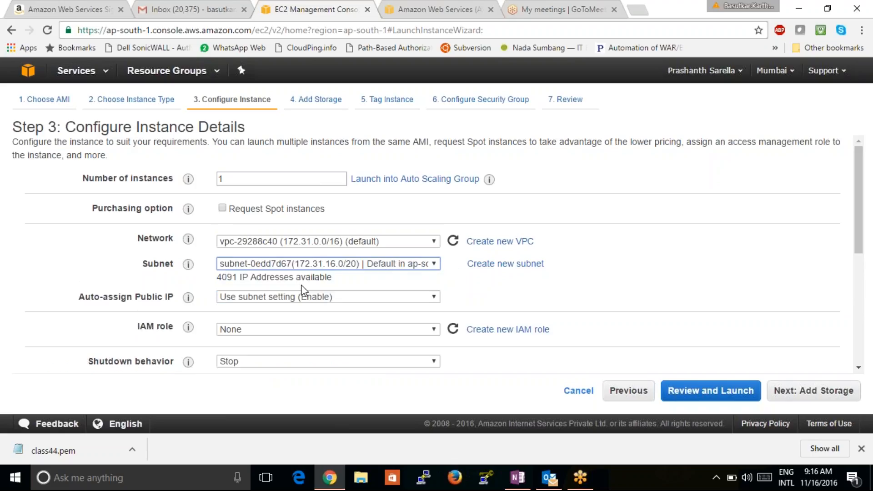
Step: Set Auto-assign Public IP to Enable for the instance
click(264, 296)
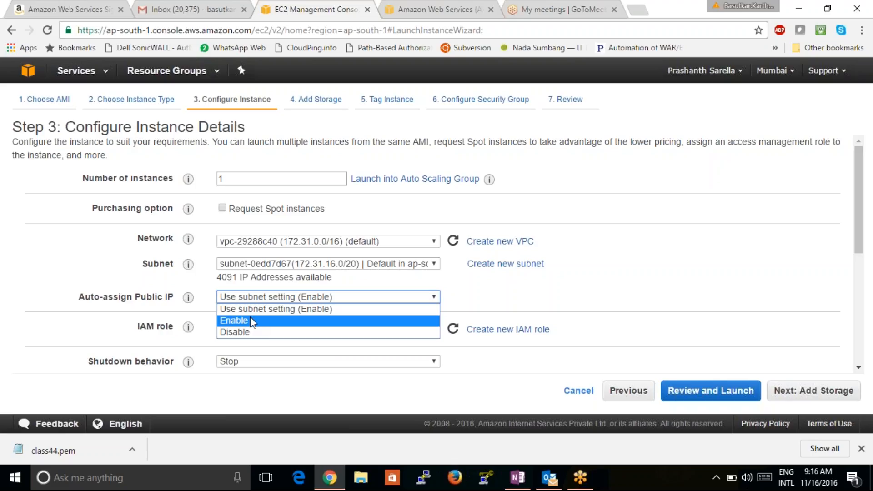
click(250, 320)
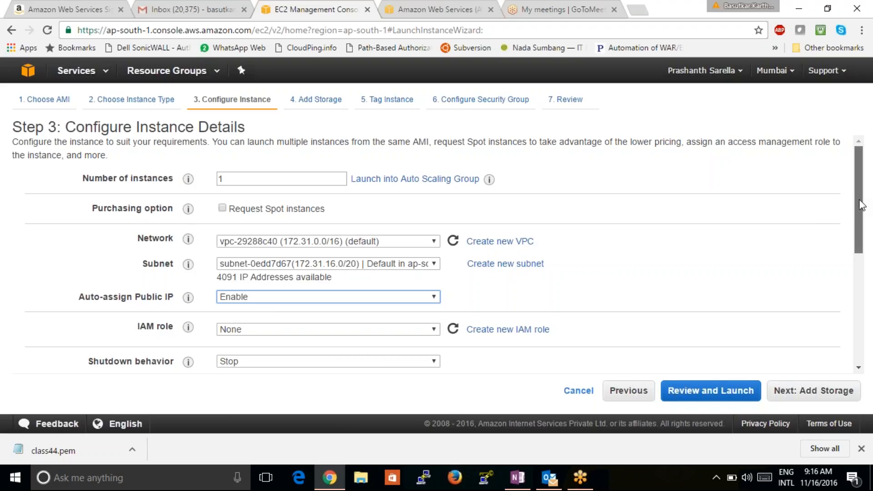
drag(859, 203, 859, 243)
drag(136, 245, 153, 246)
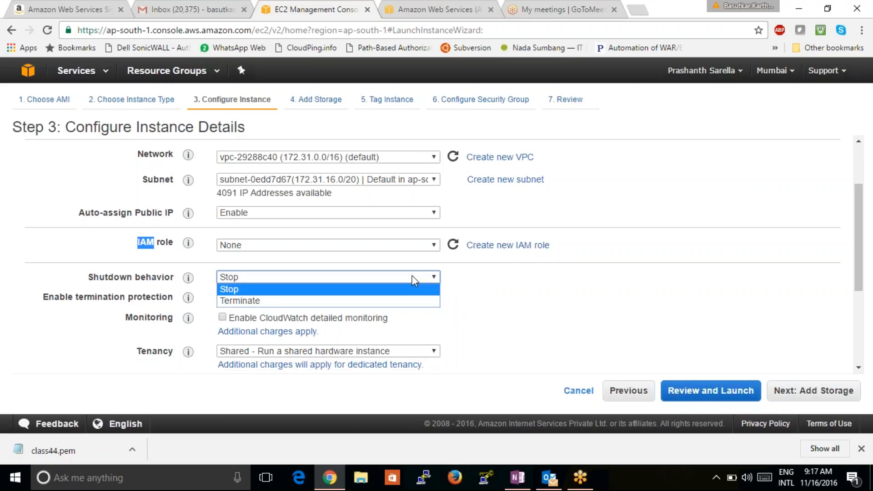
click(263, 212)
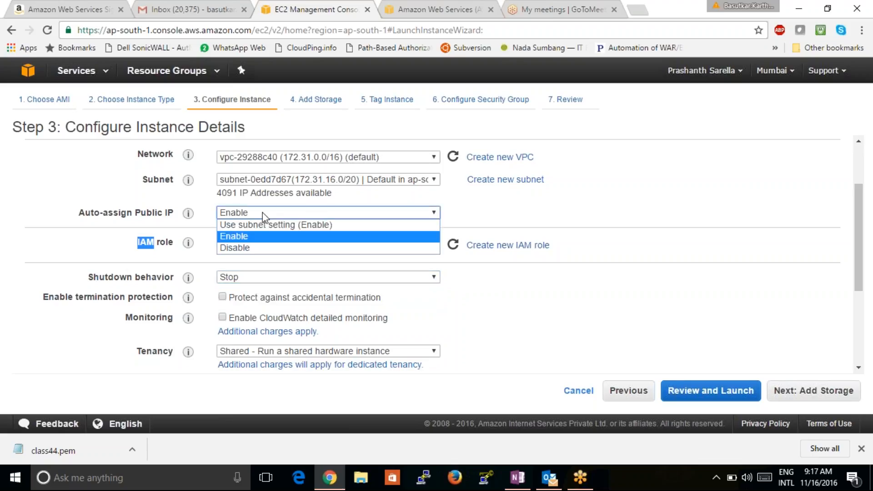
click(263, 212)
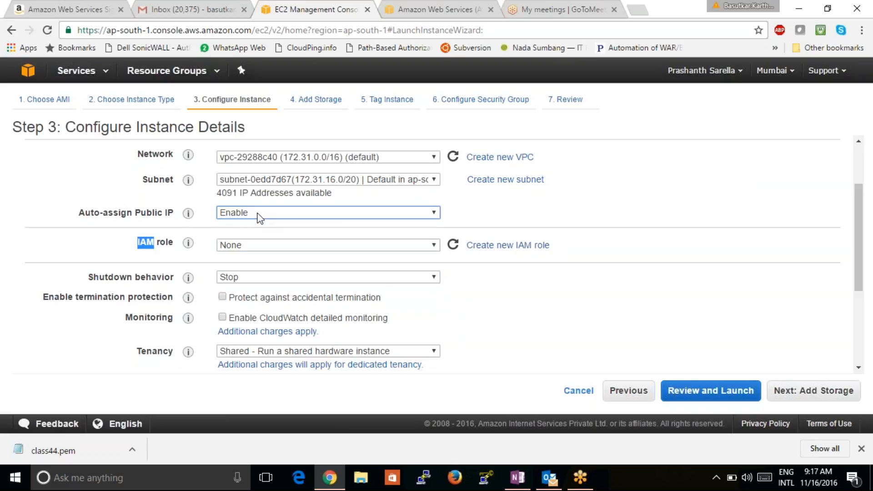
drag(70, 213, 176, 217)
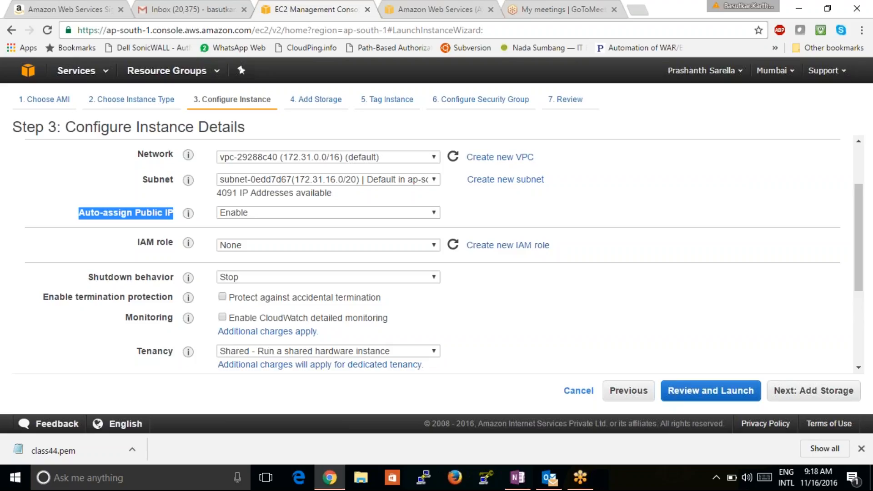
Step: Protect the instance against accidental termination with tenancy kept as shared hardware, and continue to the storage settings
click(596, 187)
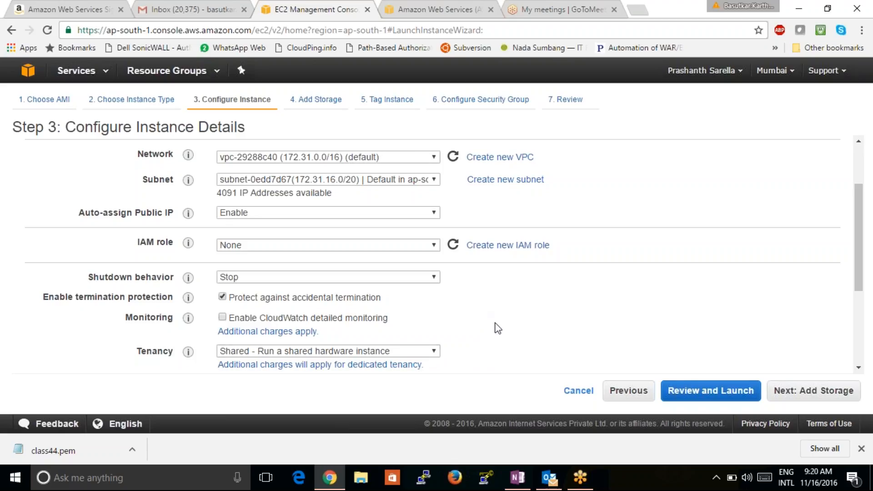
click(391, 352)
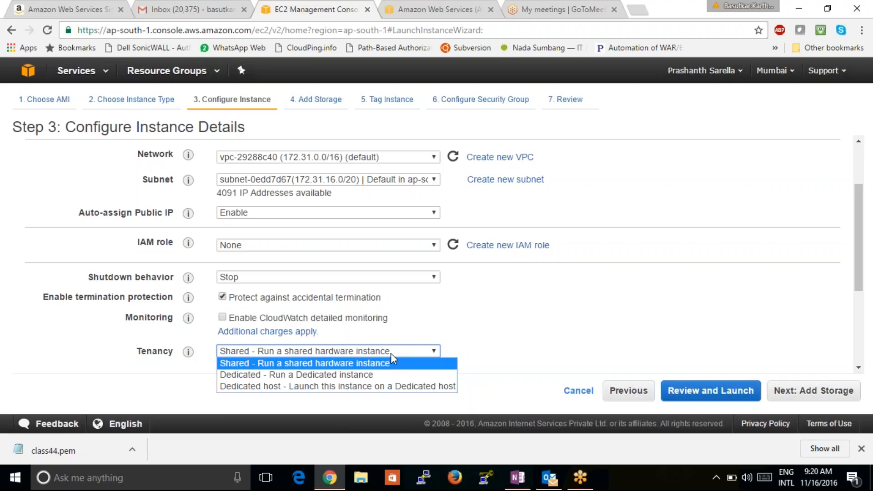
click(594, 324)
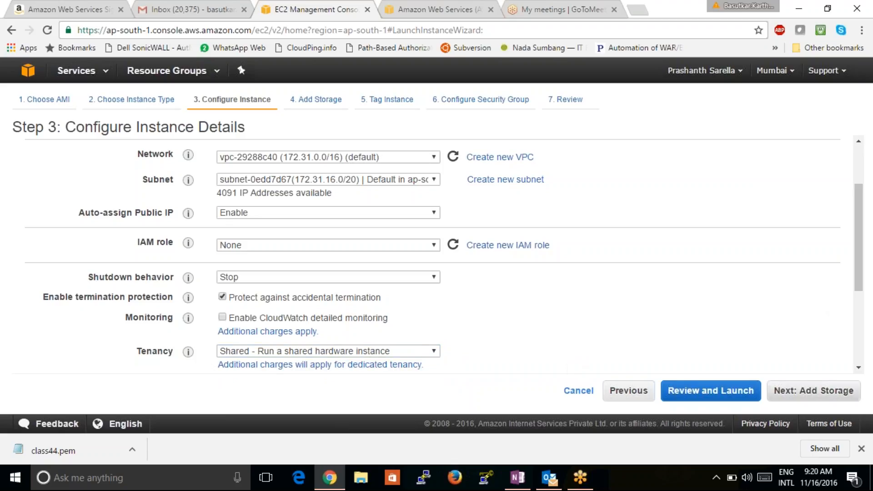
click(815, 392)
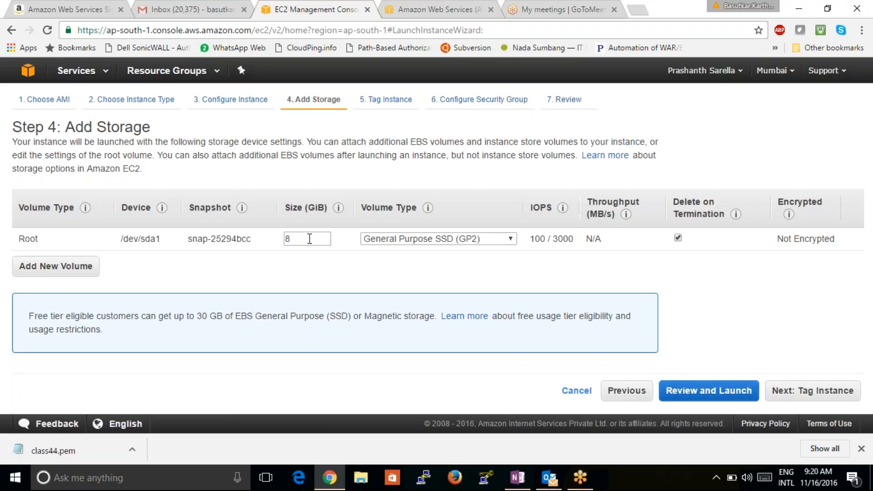
Step: Set the root volume's type to Provisioned IOPS SSD (IO1)
click(505, 240)
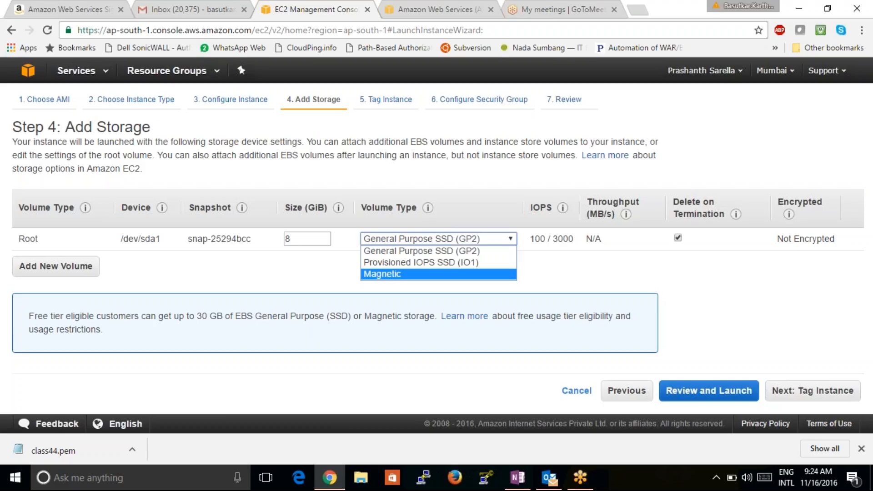
click(416, 250)
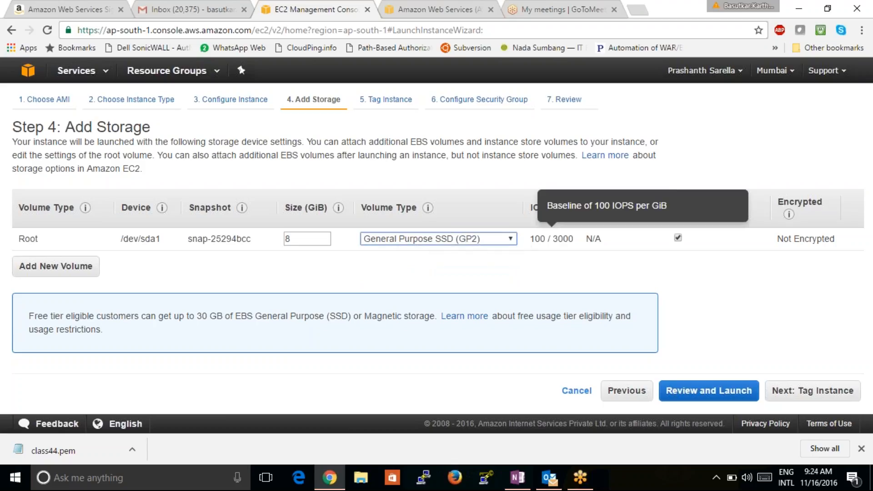
drag(574, 240, 532, 236)
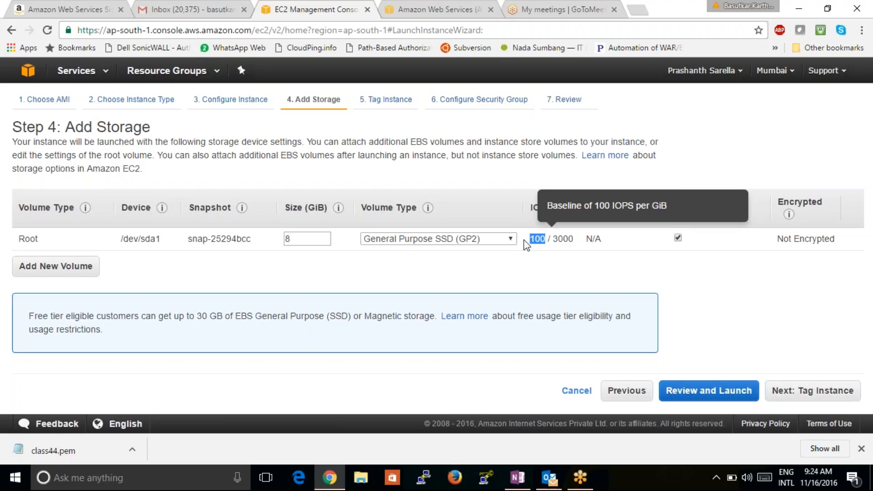
click(500, 239)
click(485, 263)
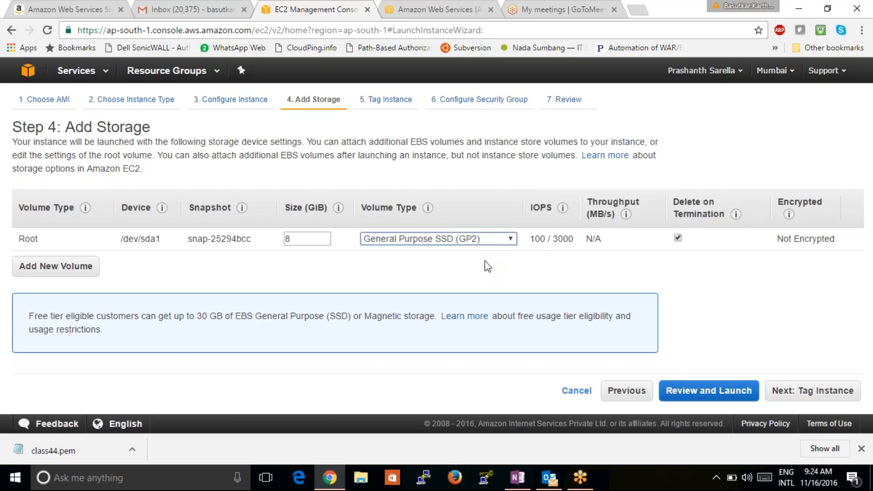
double_click(552, 240)
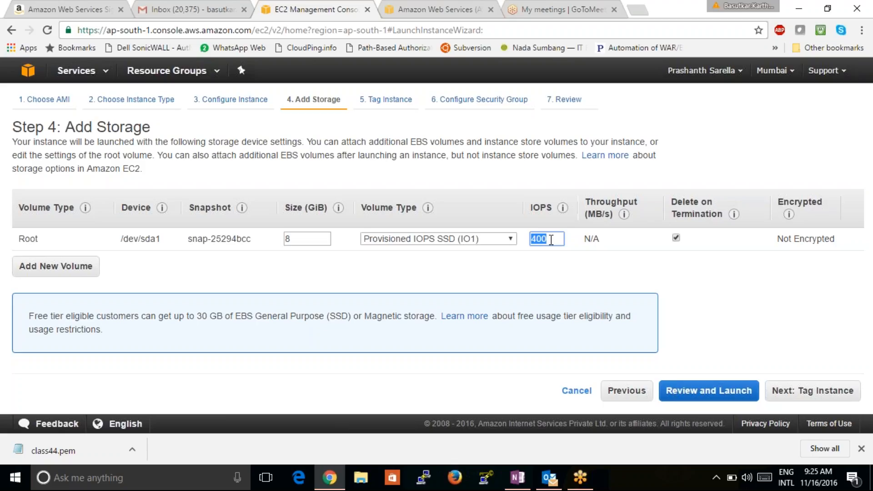
click(499, 240)
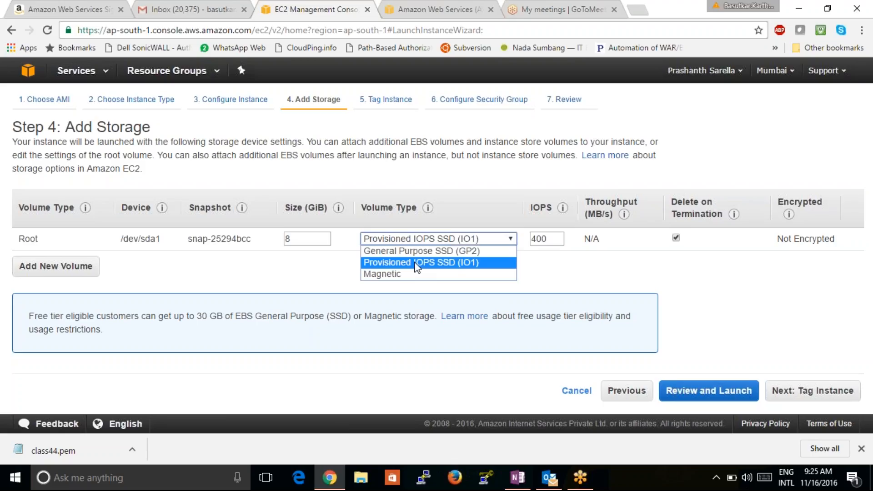
click(556, 279)
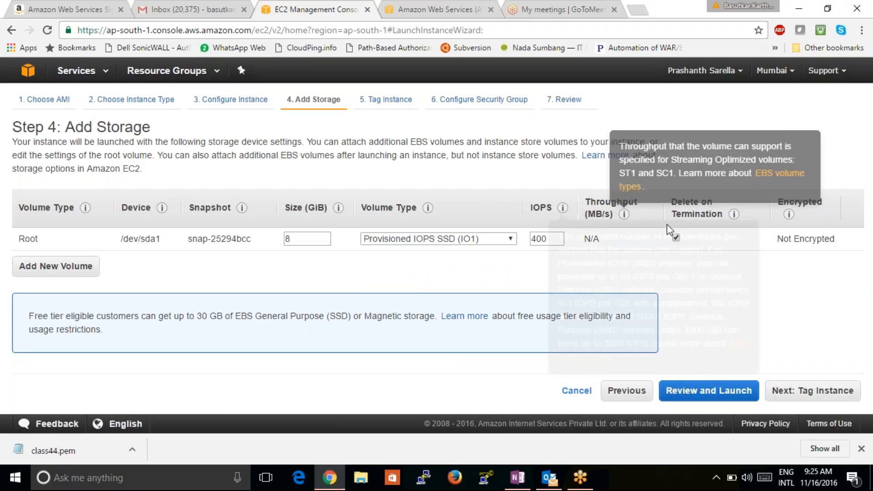
Step: Toggle the root volume's Delete on Termination option and continue to tagging the instance
click(676, 239)
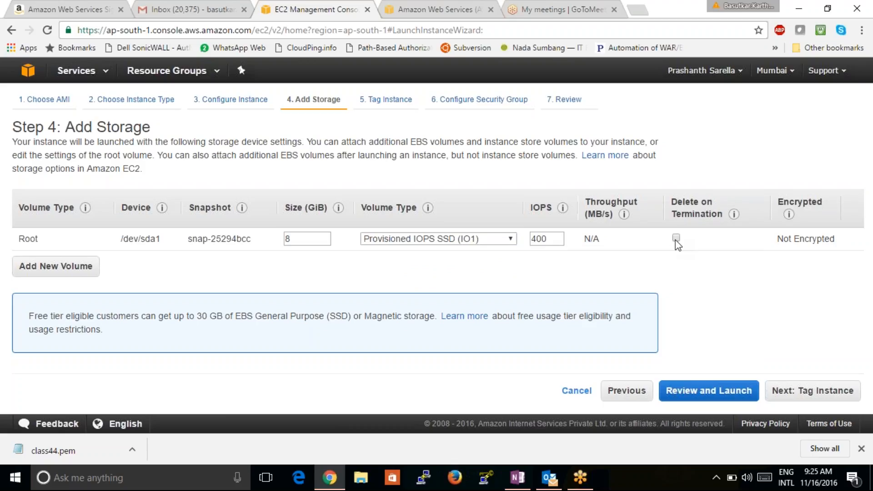
click(677, 239)
click(681, 242)
click(806, 395)
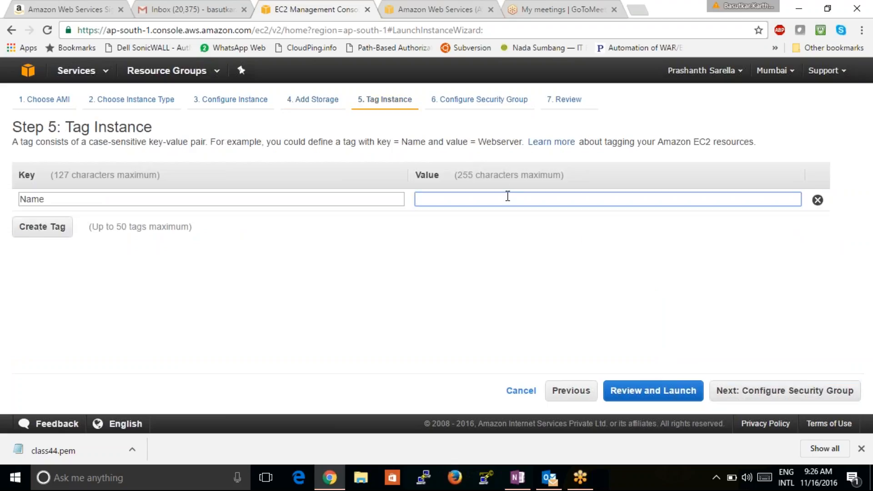
Step: Set the value of the instance's Name tag to "myfirst instance"
text(myfir)
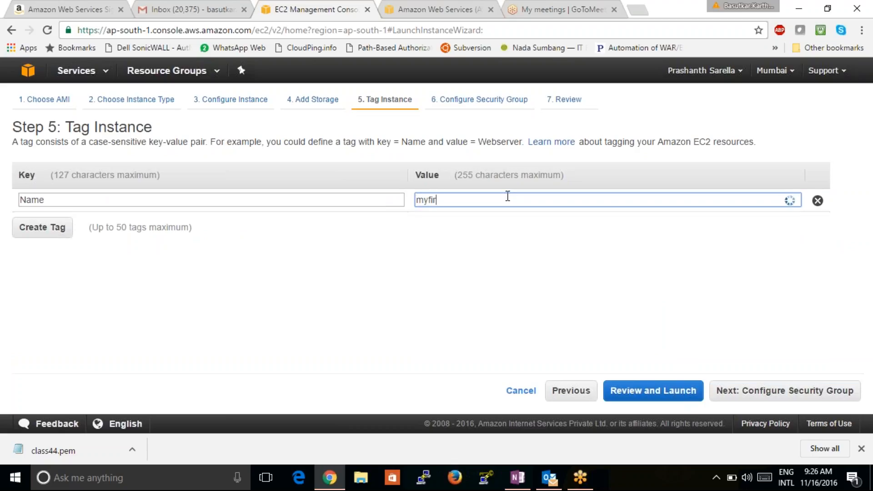
text(st instance)
click(526, 281)
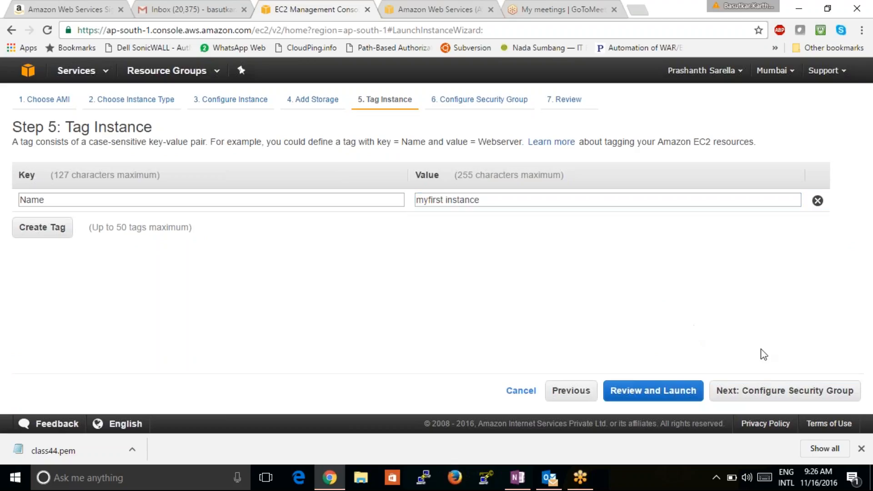
Step: Continue to the security group settings and name the new security group "new" with the description "new created"
click(786, 391)
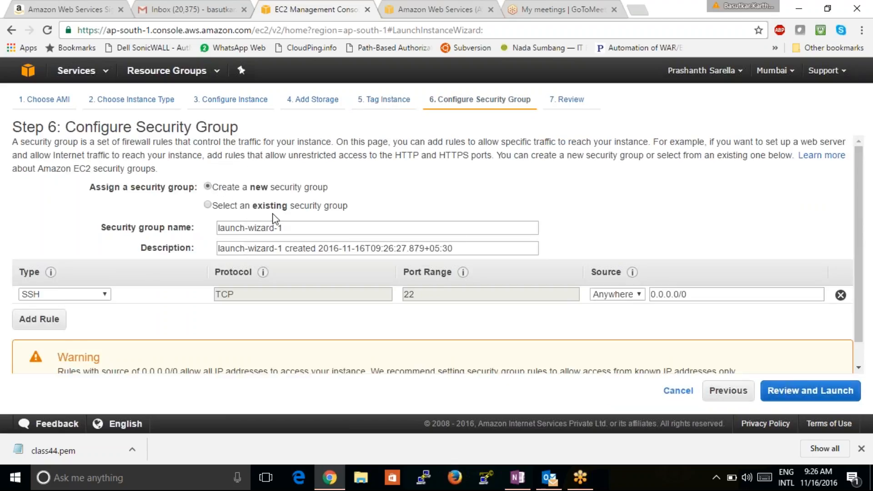
triple_click(298, 232)
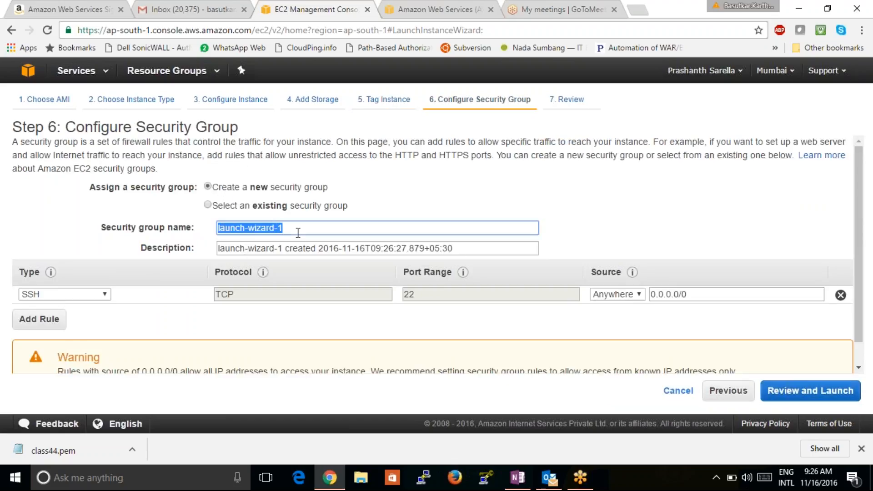
text(new)
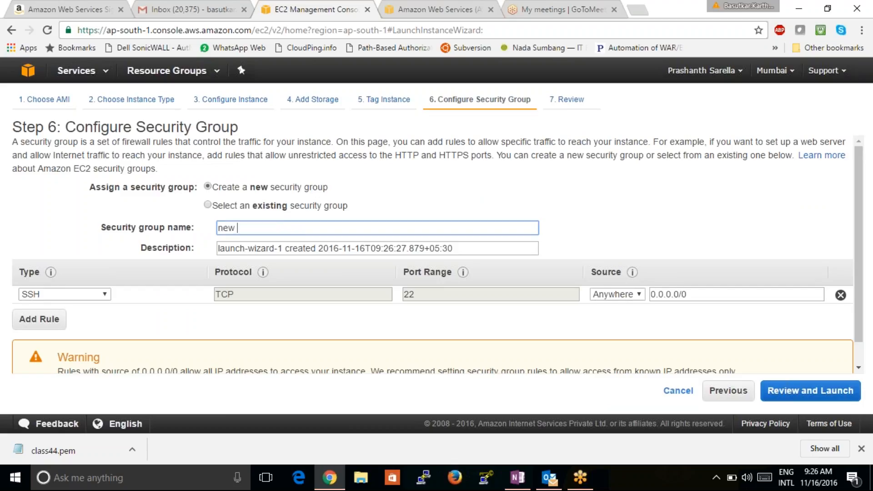
triple_click(302, 249)
text(ne)
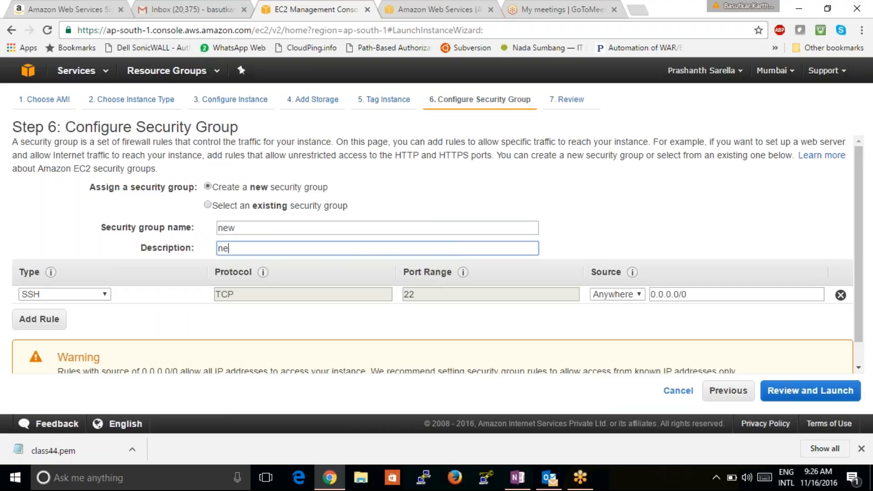
text(w created)
Step: Restrict the source of the security group's SSH rule to My IP
click(627, 294)
click(618, 320)
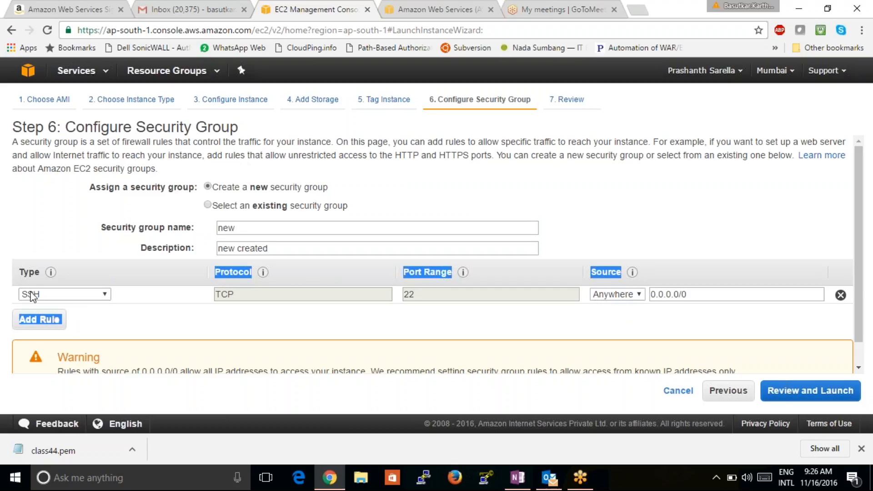
click(55, 298)
click(441, 289)
click(636, 296)
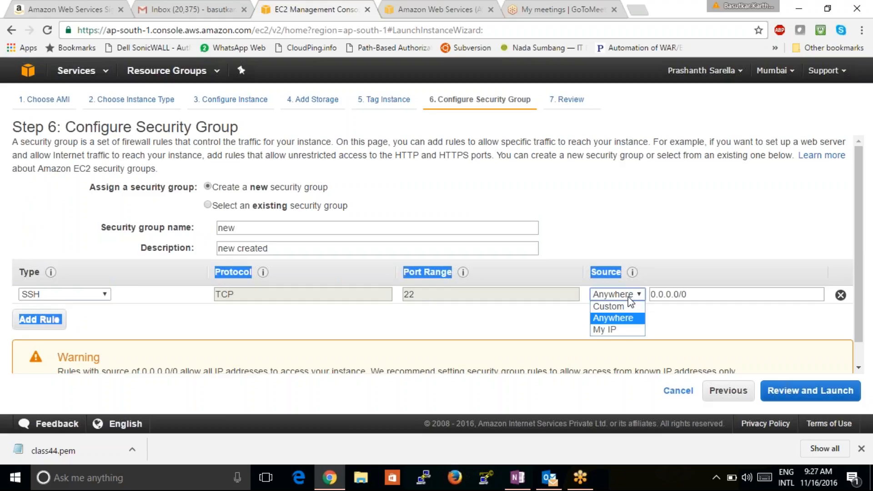
click(612, 330)
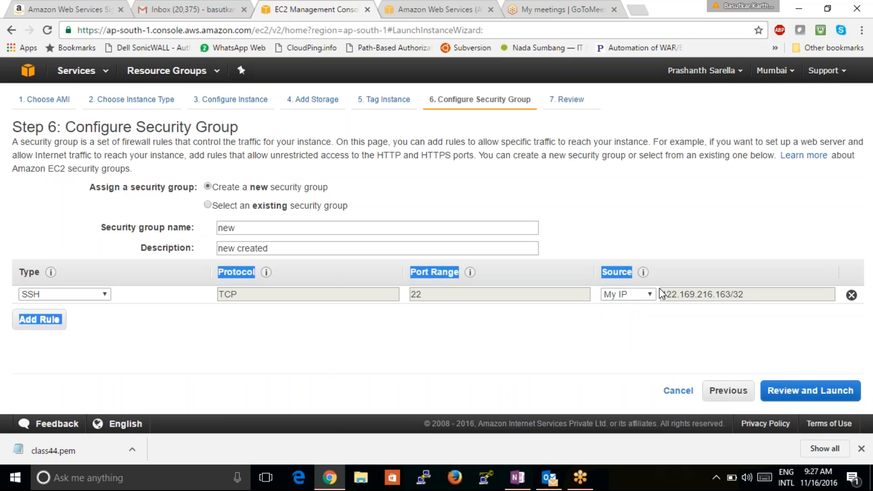
Step: Search the web for "my ip" in a separate browser window to check the public IP address, and return to the launch wizard
click(560, 10)
click(439, 9)
drag(191, 9, 184, 37)
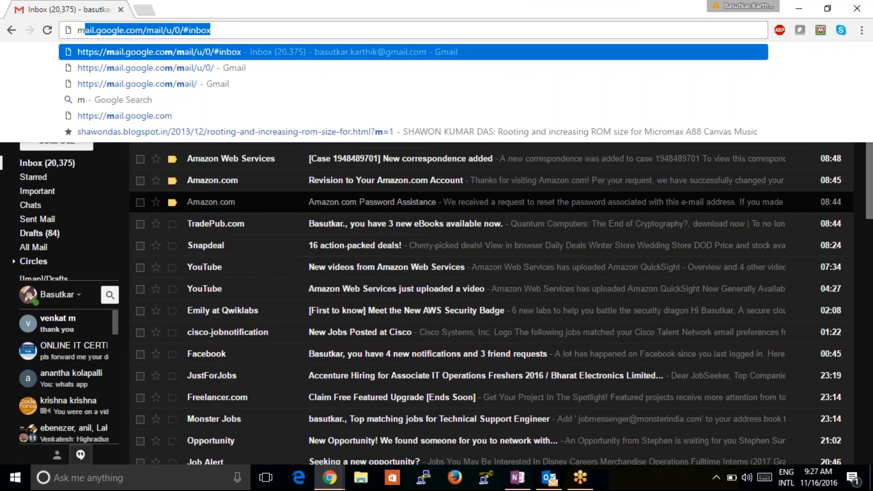
text(my ip)
key(Return)
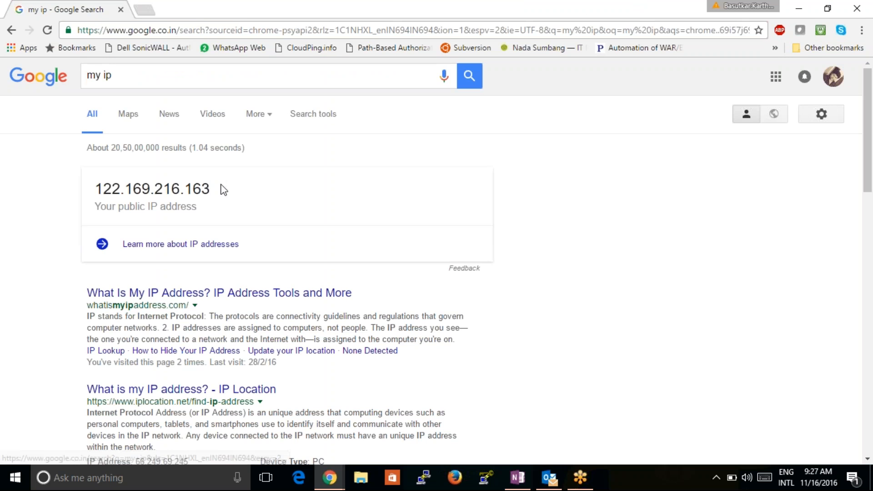
drag(223, 190, 93, 182)
click(806, 4)
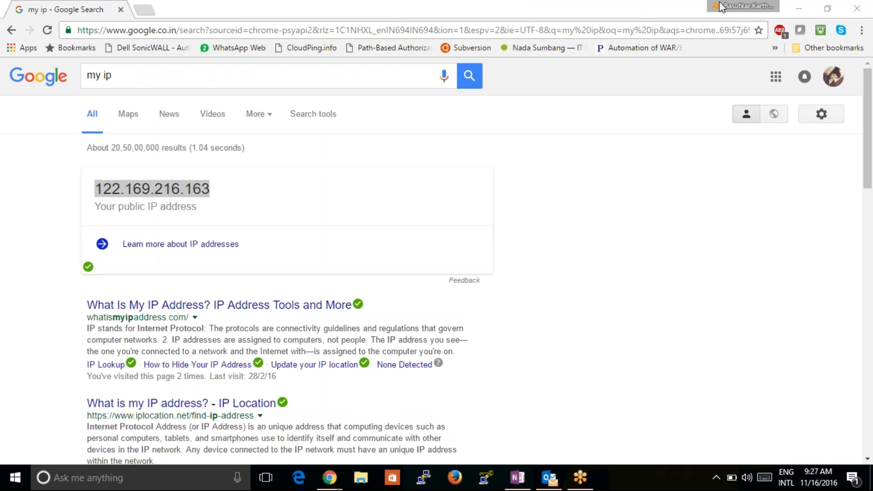
click(799, 8)
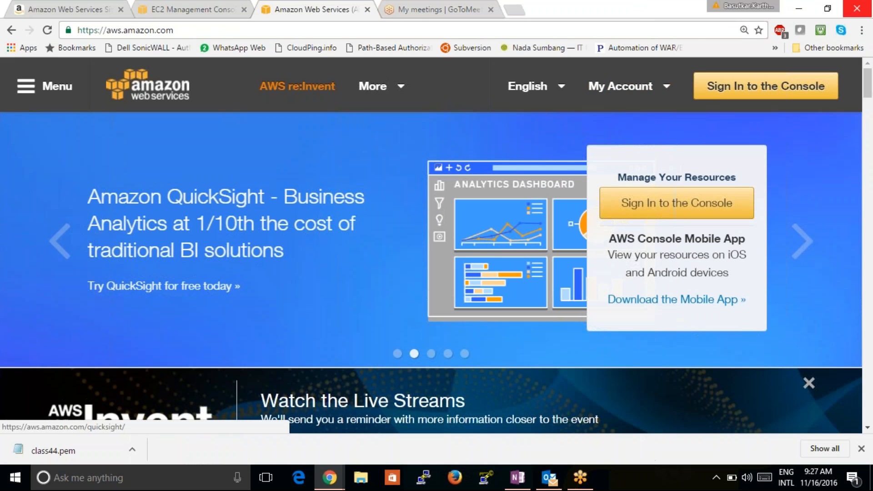
click(191, 9)
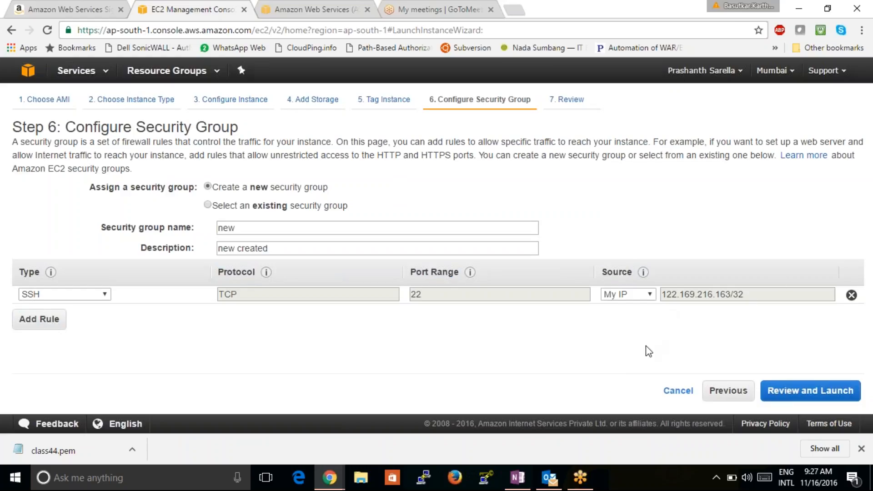
Step: Continue to the launch review and check the instance type, security group rule, instance details and network interface
click(796, 399)
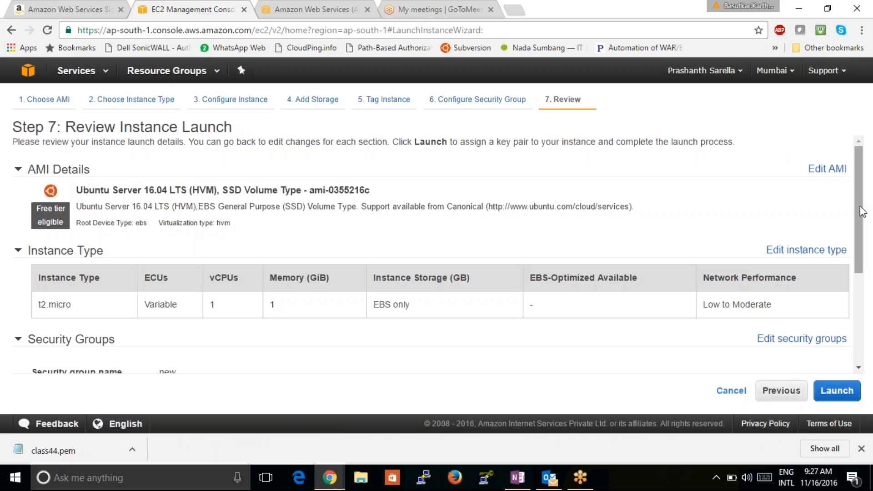
drag(863, 212, 854, 244)
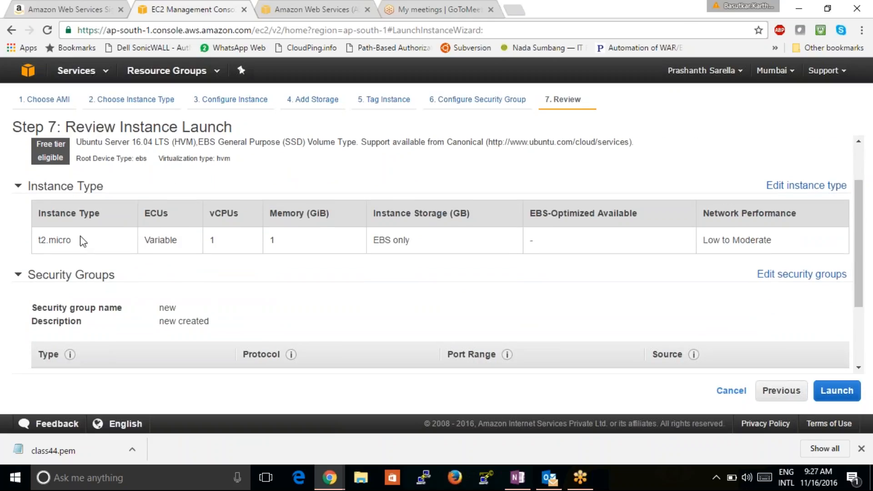
drag(82, 241, 28, 237)
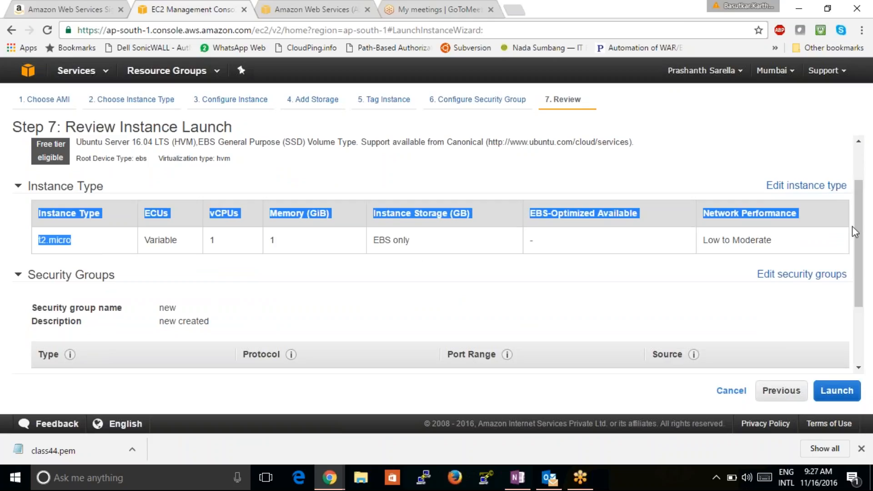
drag(855, 232, 859, 313)
click(68, 294)
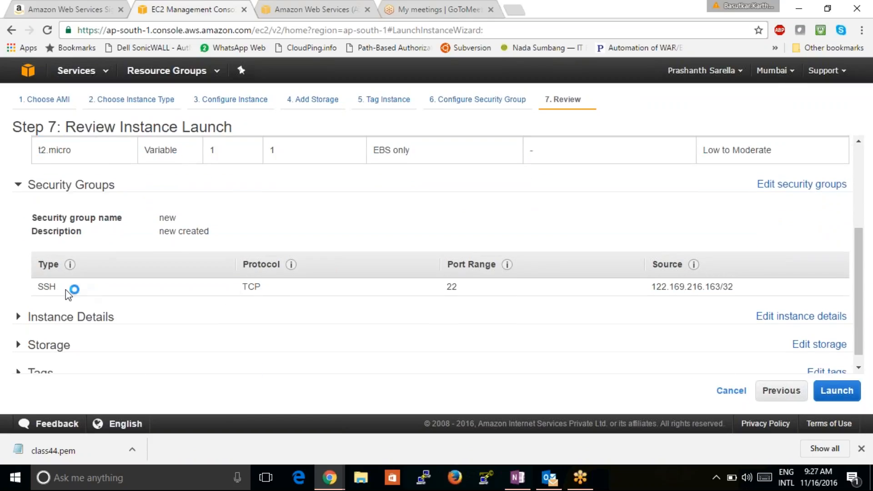
click(23, 319)
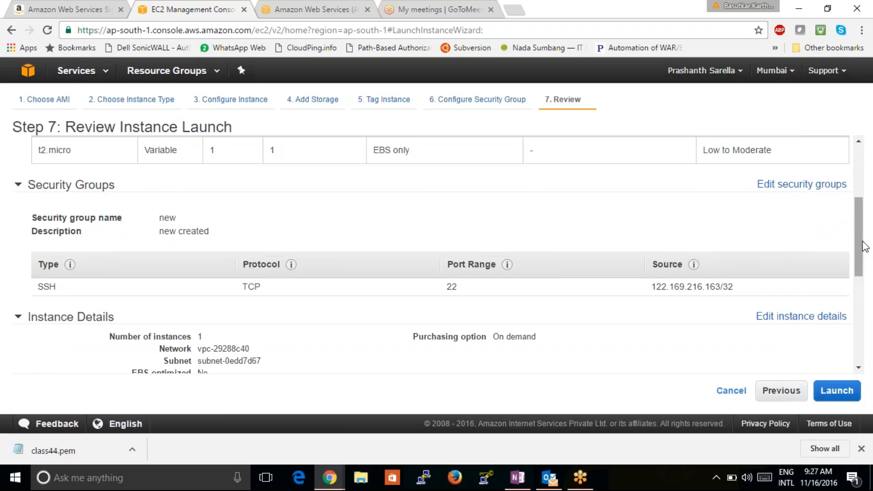
drag(864, 247, 864, 294)
drag(267, 206, 199, 227)
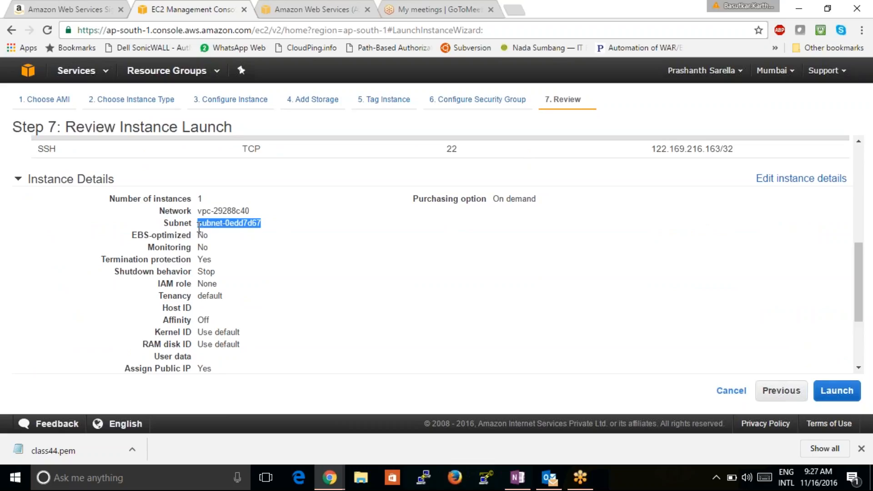
click(247, 249)
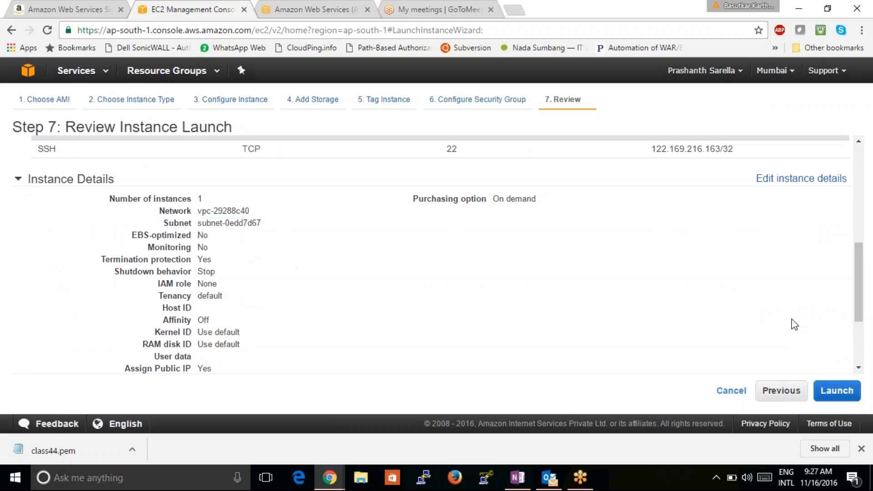
drag(862, 272, 865, 319)
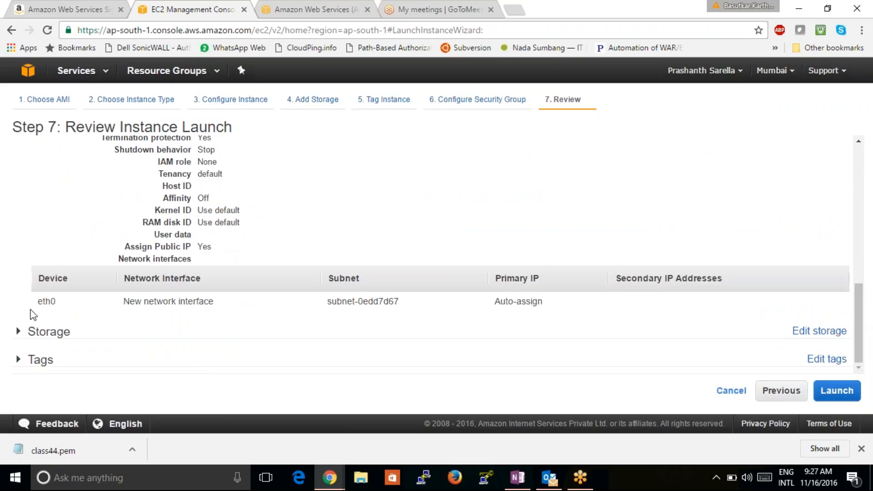
drag(62, 305, 34, 301)
Step: Expand the storage and tags sections of the launch review to check the root volume and Name tag
click(20, 333)
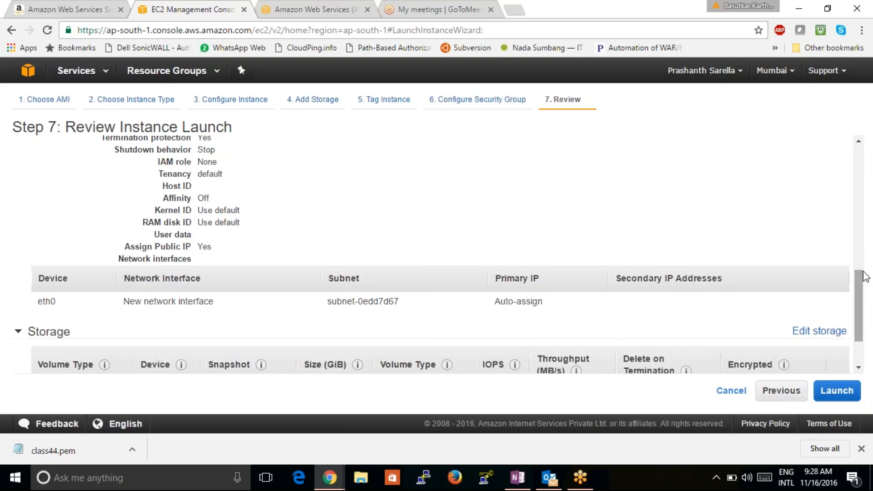
drag(860, 274, 860, 296)
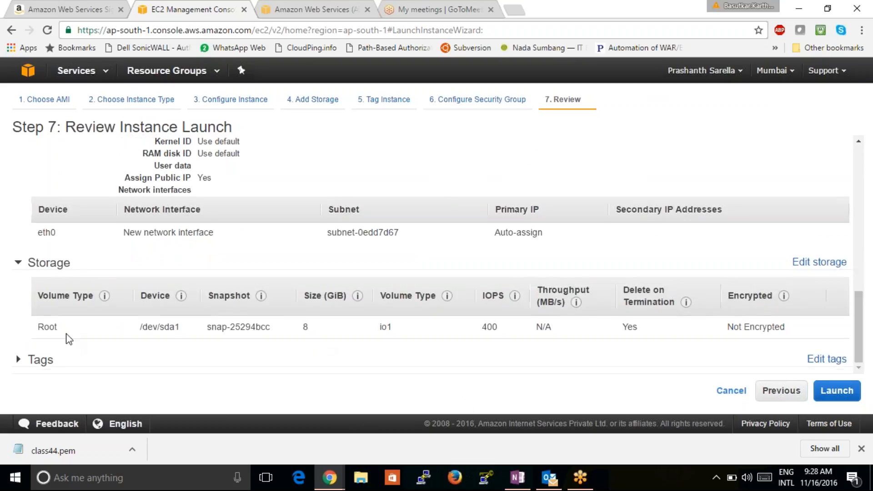
click(18, 359)
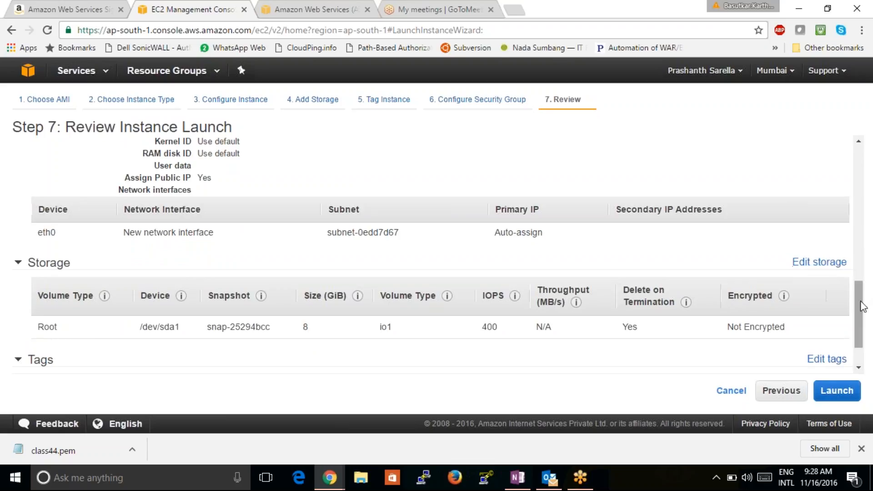
drag(859, 314, 859, 364)
drag(533, 362, 852, 331)
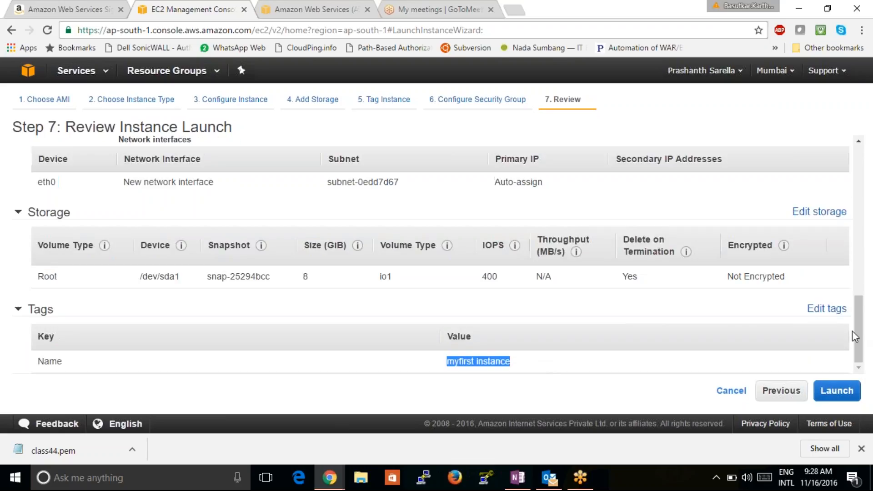
click(647, 392)
Step: Proceed to launch, create a new key pair named keypair33 and download its private key file
click(839, 396)
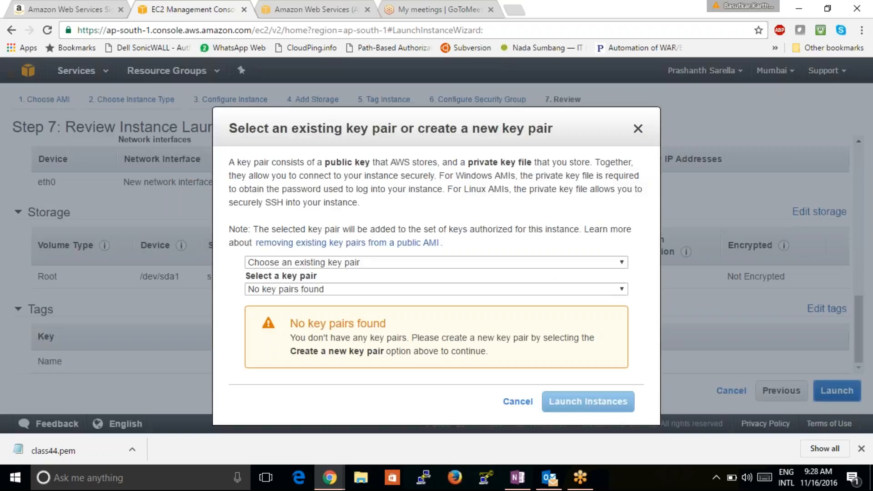
click(376, 260)
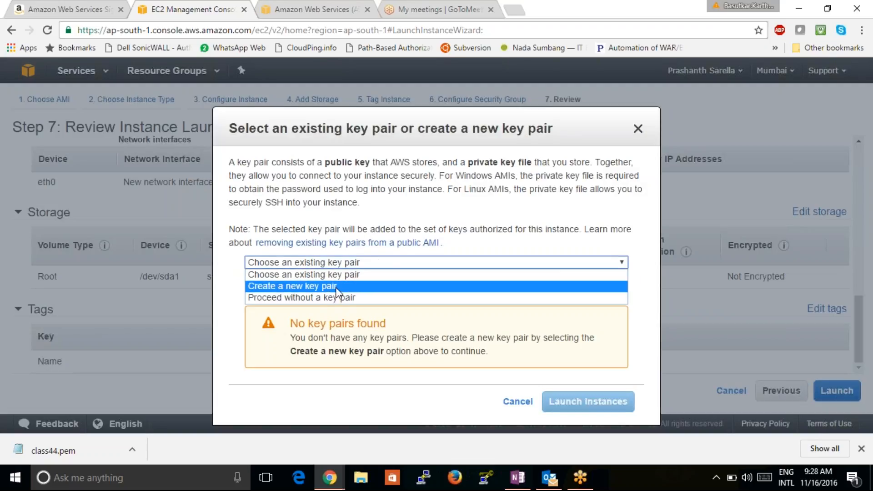
click(340, 286)
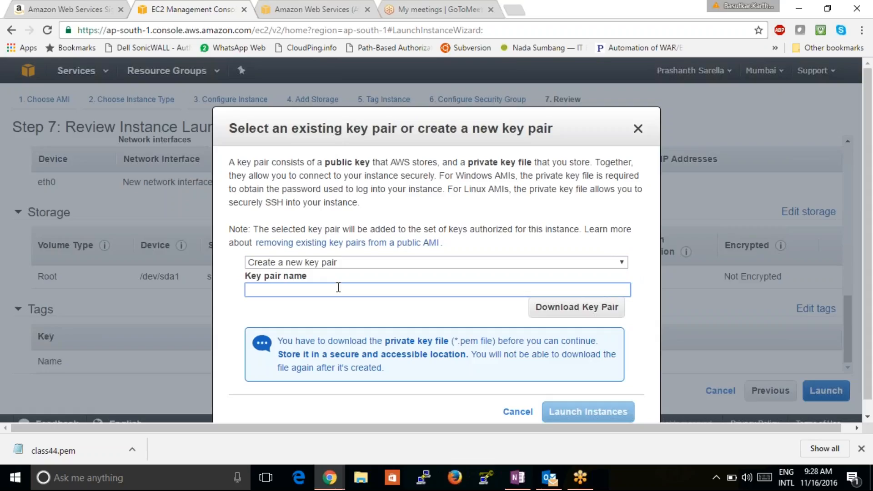
text(keypair33)
click(574, 314)
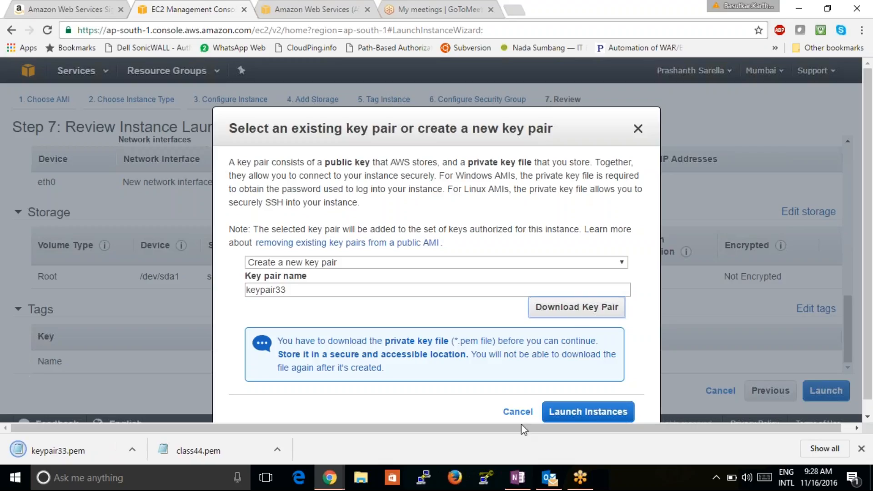
Step: Launch the instance with the new key pair and open the list of instances
click(590, 413)
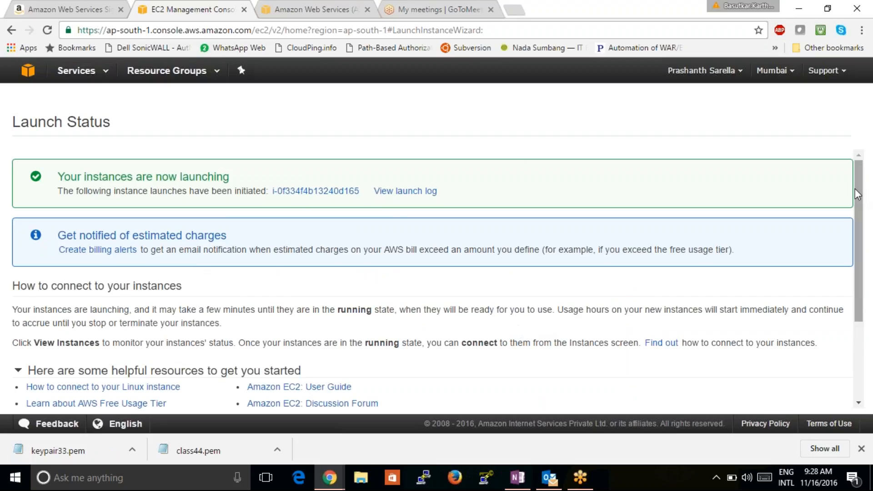
scroll(859, 205, down, 3)
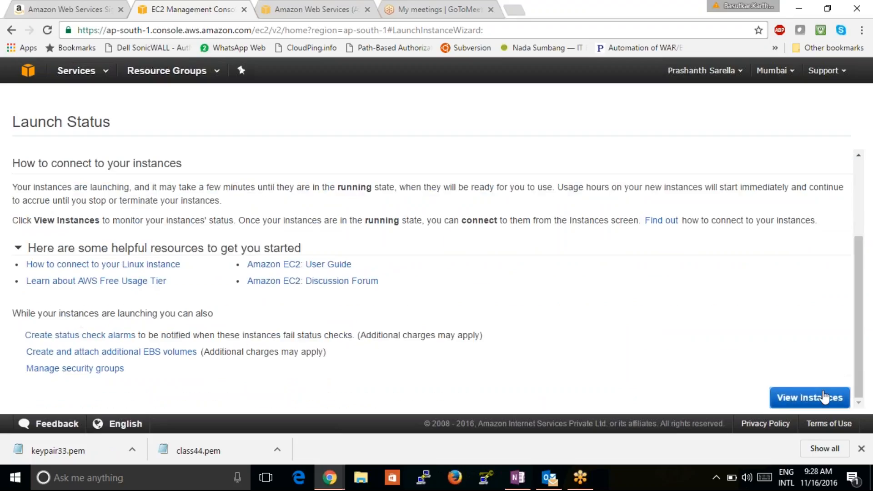
click(798, 398)
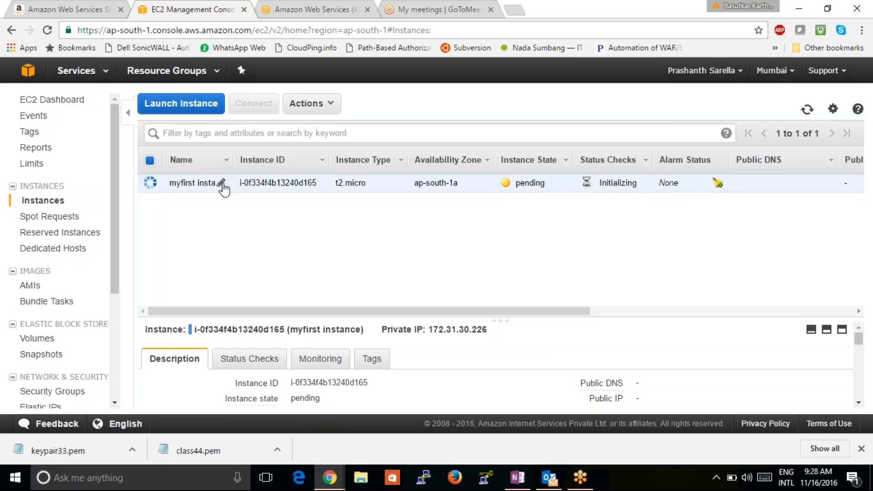
Step: Examine the new instance's name, instance ID, type, availability zone and state in the instances list
click(221, 183)
click(304, 183)
drag(319, 187, 238, 183)
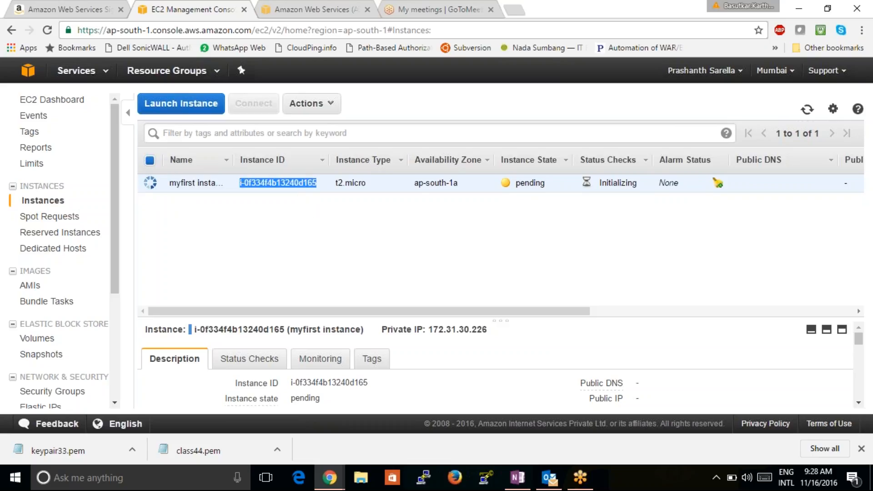
click(296, 236)
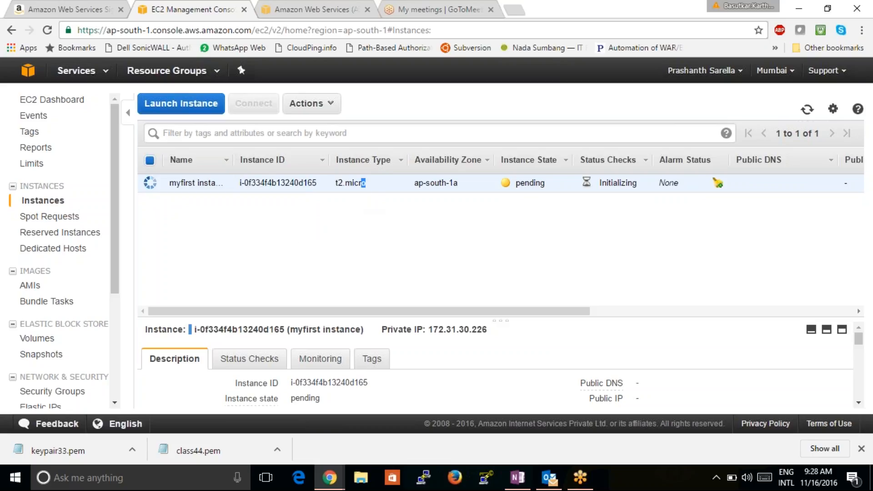
drag(366, 184, 335, 184)
drag(459, 185, 414, 183)
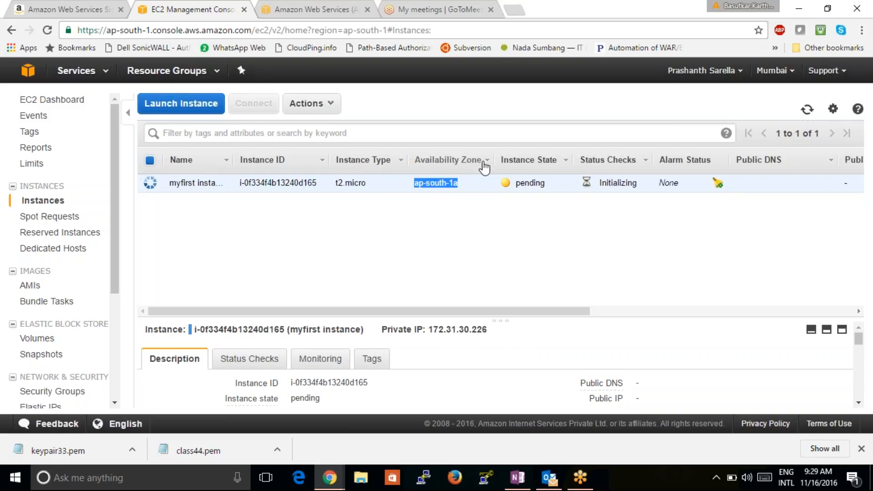
click(538, 191)
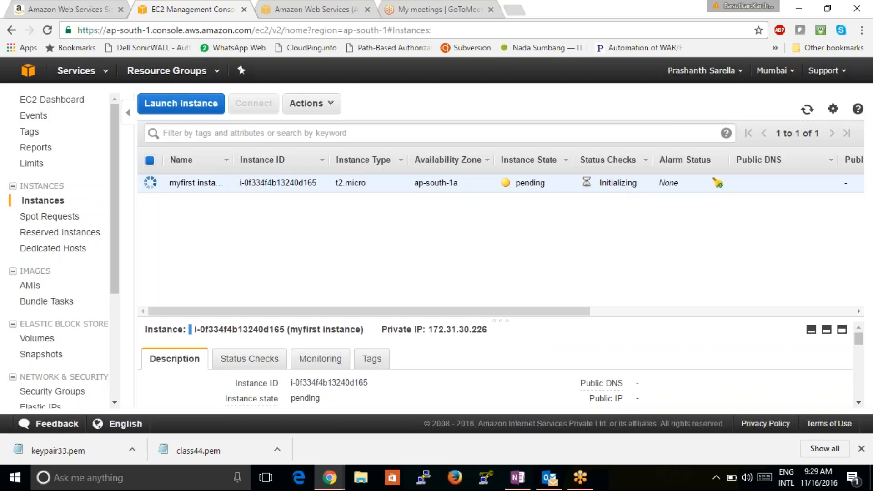
Step: Examine the new instance's status checks, public IP and key name in the instances list
triple_click(620, 182)
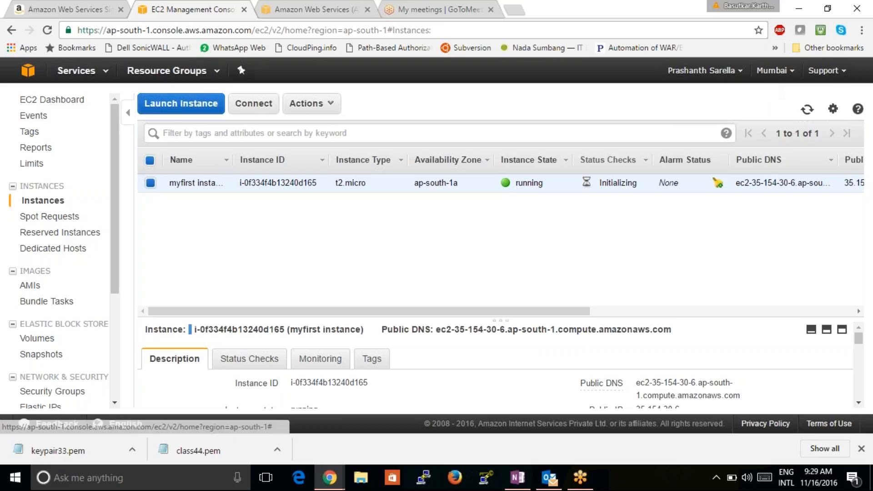
drag(432, 311, 389, 313)
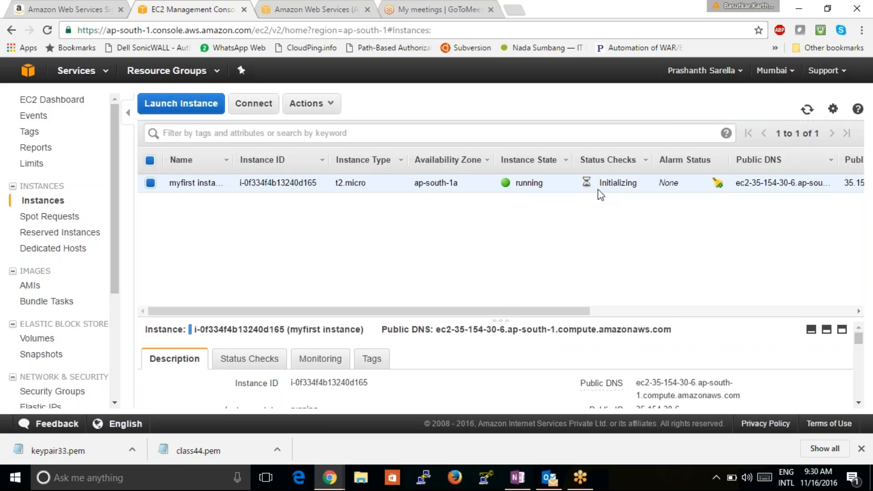
drag(519, 311, 716, 311)
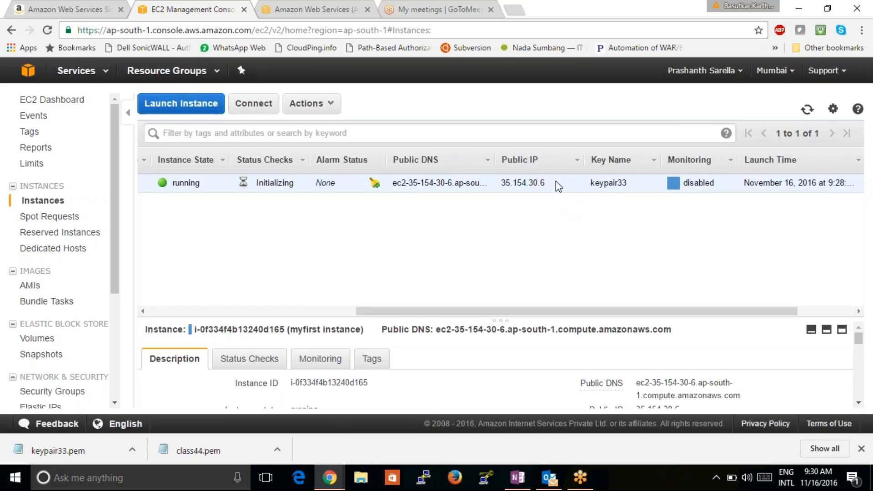
drag(554, 182, 498, 183)
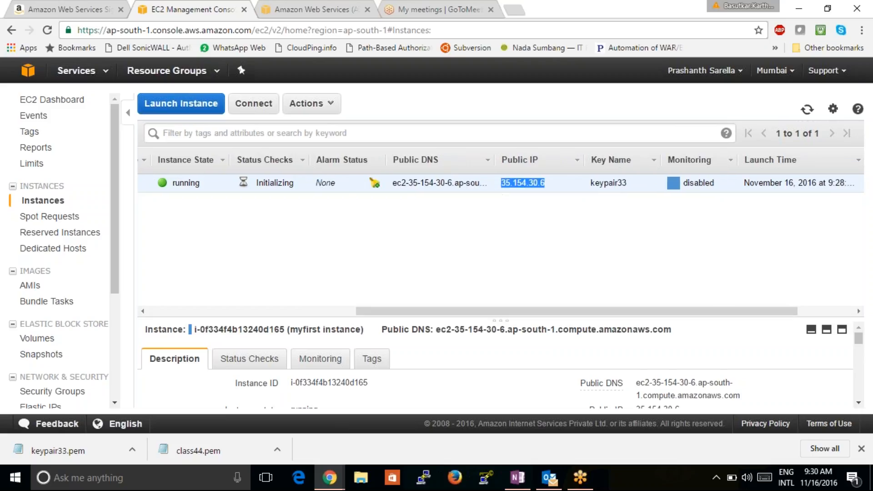
click(548, 188)
drag(551, 190, 500, 179)
drag(571, 312, 609, 311)
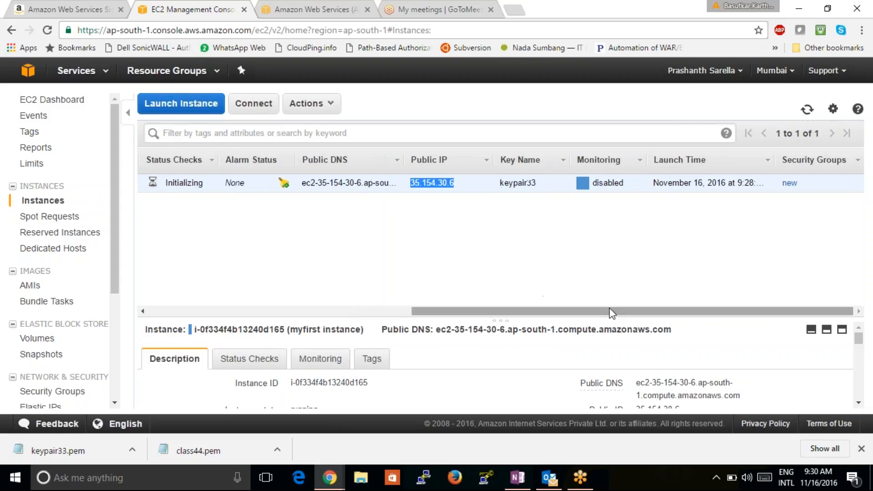
drag(539, 183, 499, 184)
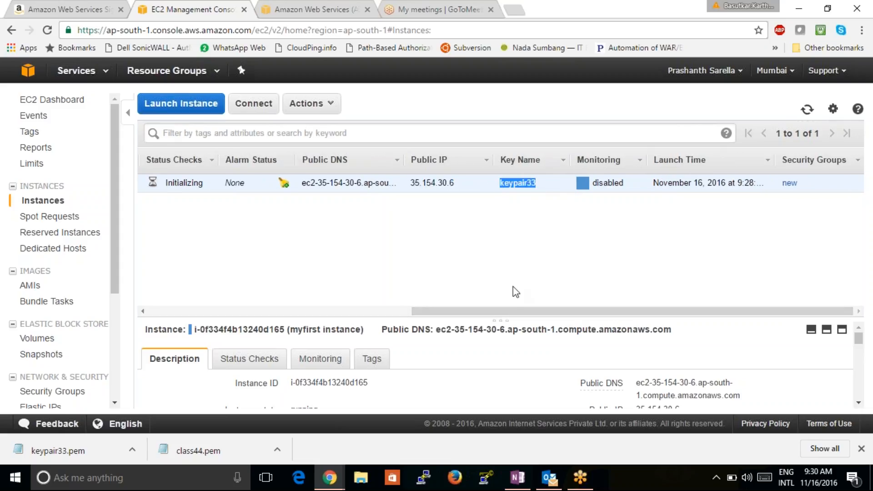
drag(516, 313, 192, 255)
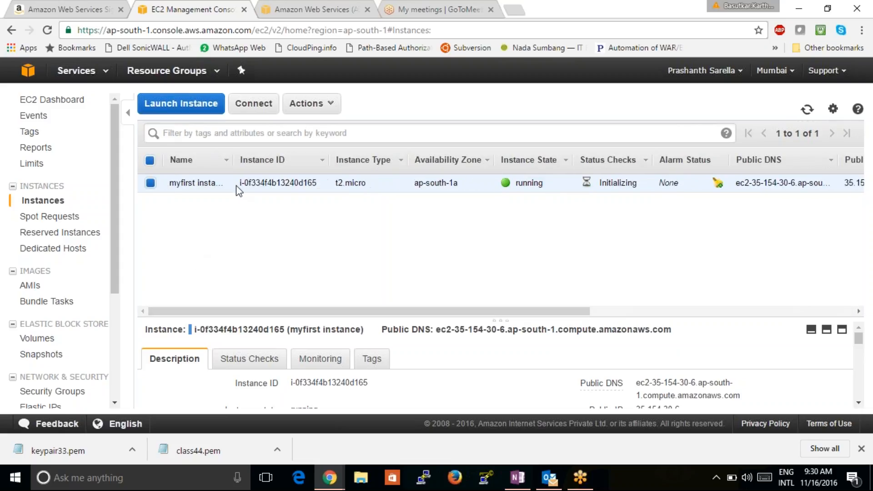
Step: Open the instance's security group from the instances list and check the port of its inbound rule
drag(505, 312, 793, 337)
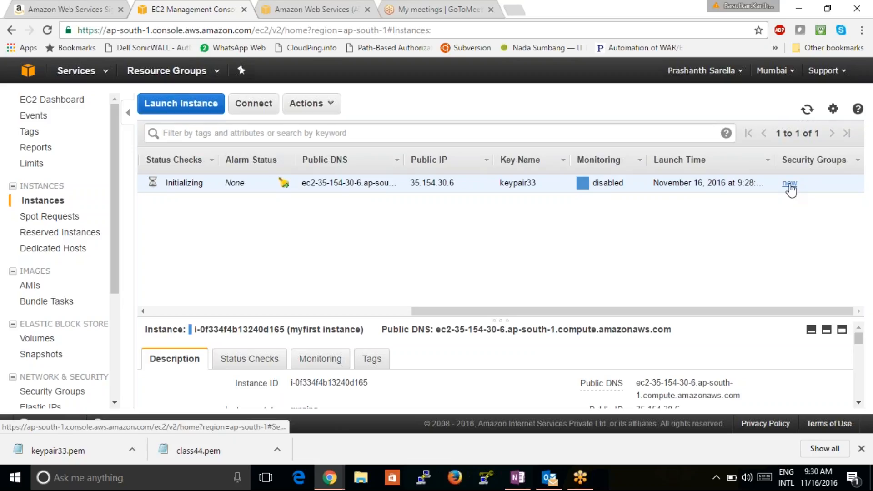
click(790, 184)
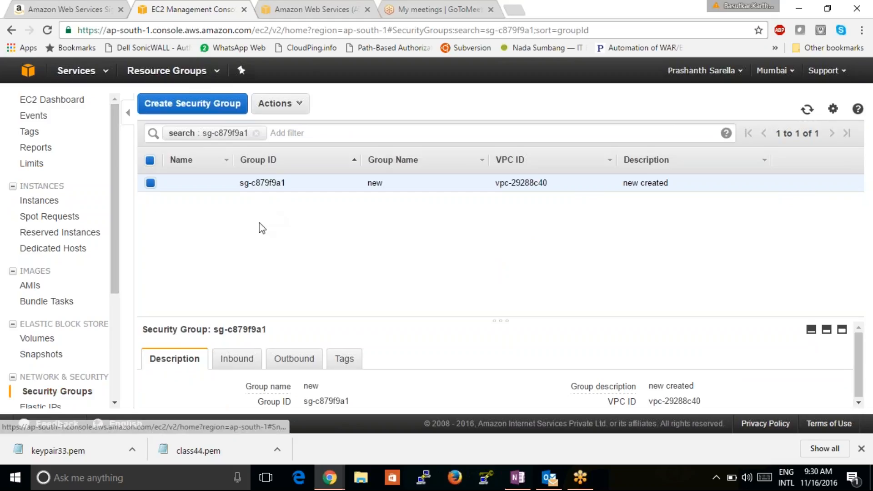
click(237, 359)
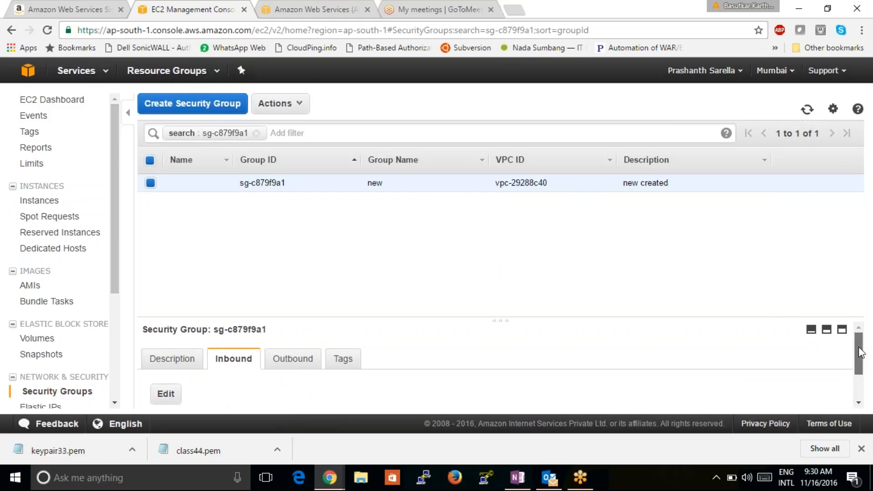
scroll(861, 352, down, 1)
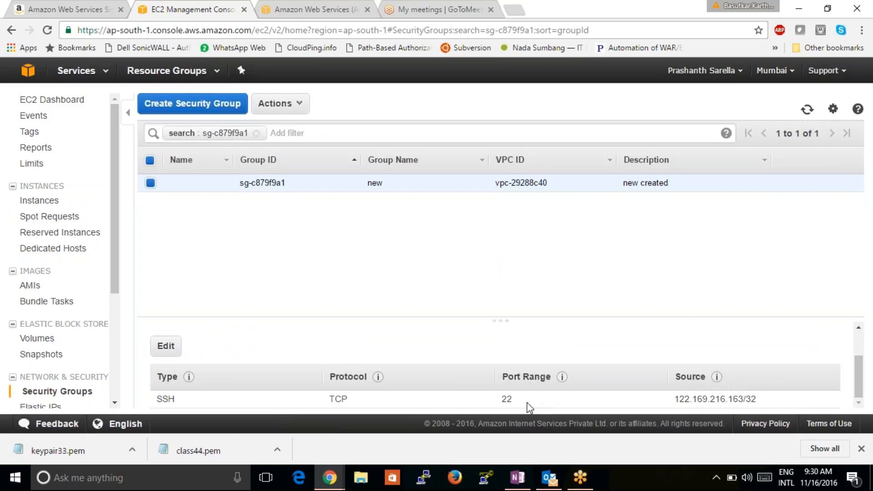
drag(527, 406, 500, 401)
Step: Check the security group's outbound rules for traffic type, protocol, port range and destination
drag(856, 361, 859, 399)
click(290, 358)
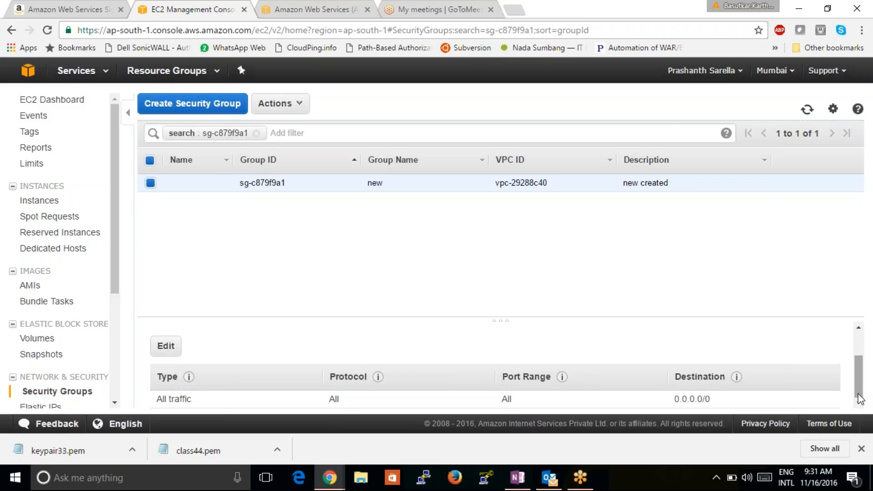
mouse_move(860, 400)
mouse_down()
mouse_move(851, 367)
mouse_move(848, 387)
mouse_up()
scroll(856, 378, up, 2)
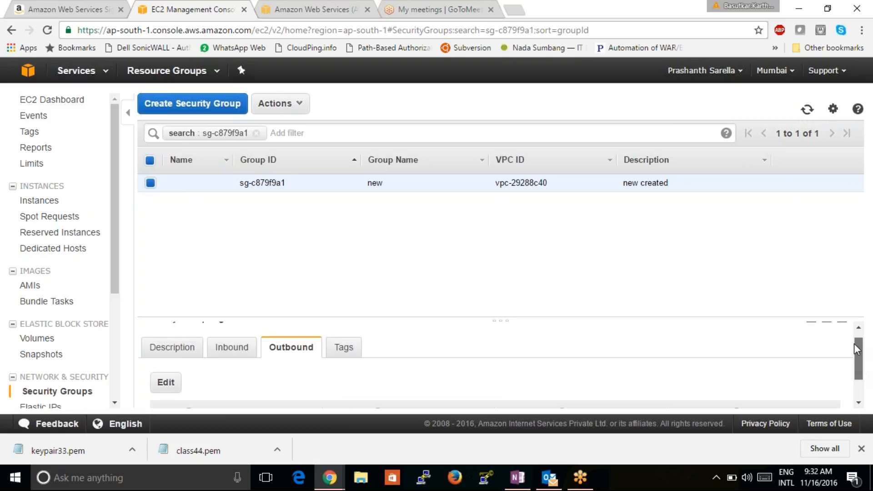
Step: Return to the security group's inbound rules and check the rule's source address and type
click(233, 359)
drag(859, 344, 855, 387)
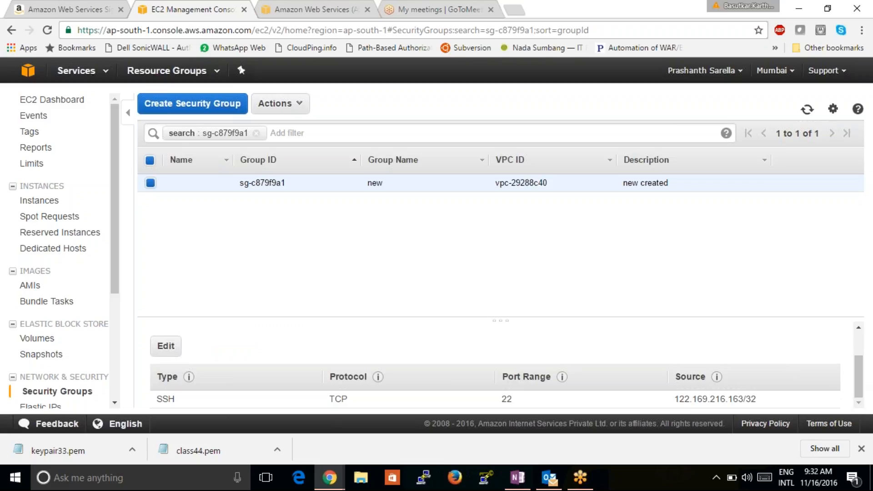
drag(667, 407, 732, 400)
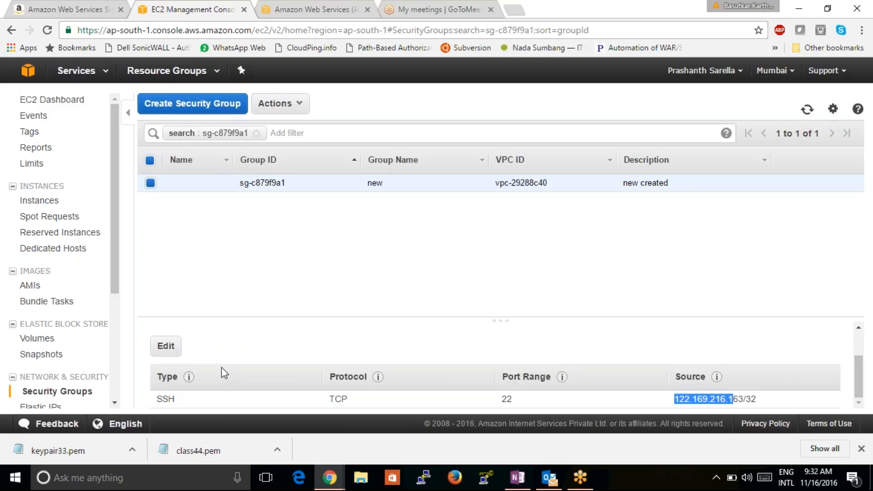
drag(156, 400, 176, 399)
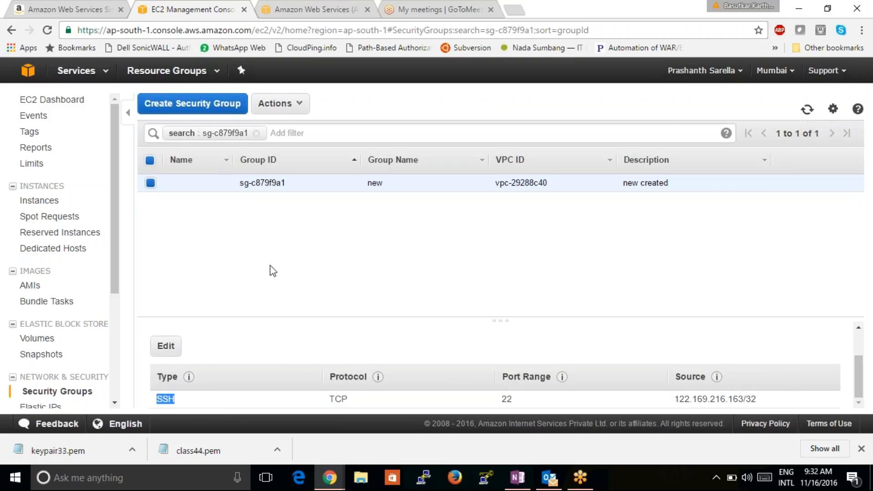
Step: Go back to the instances list and check the instance's status and ID
click(200, 231)
click(42, 200)
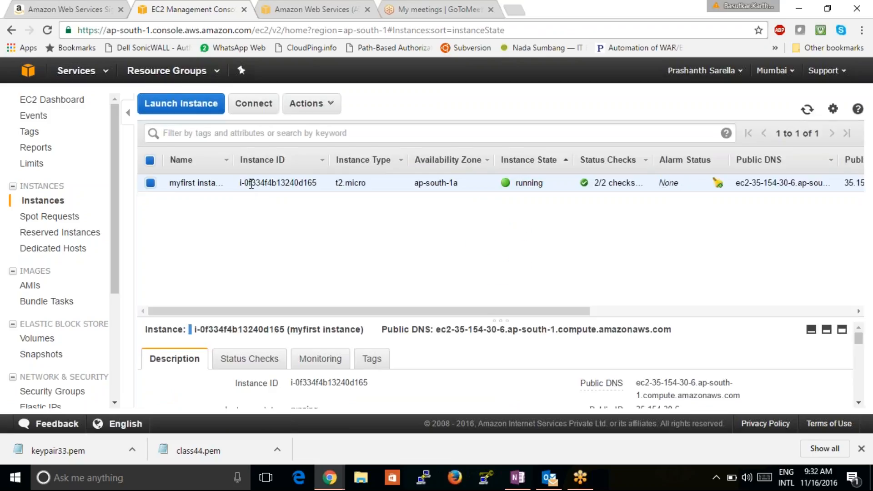
drag(317, 184, 240, 184)
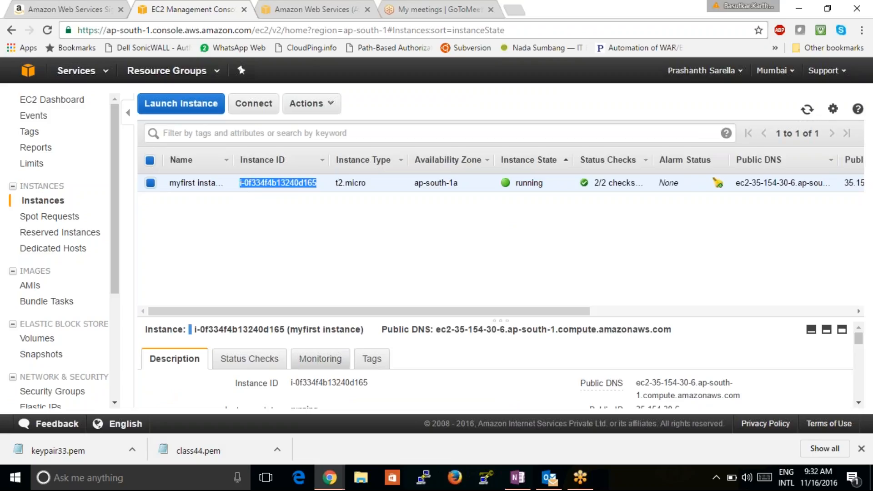
Step: Search Windows for PuTTY and launch it
click(132, 478)
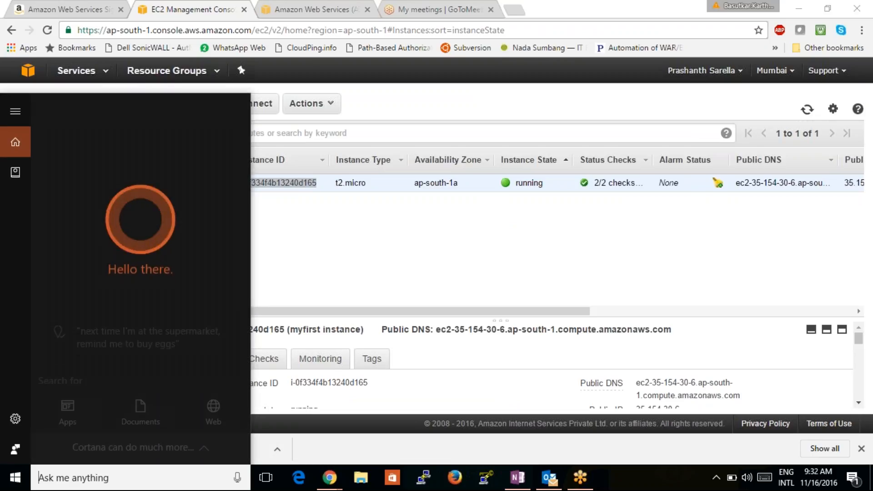
text(putt)
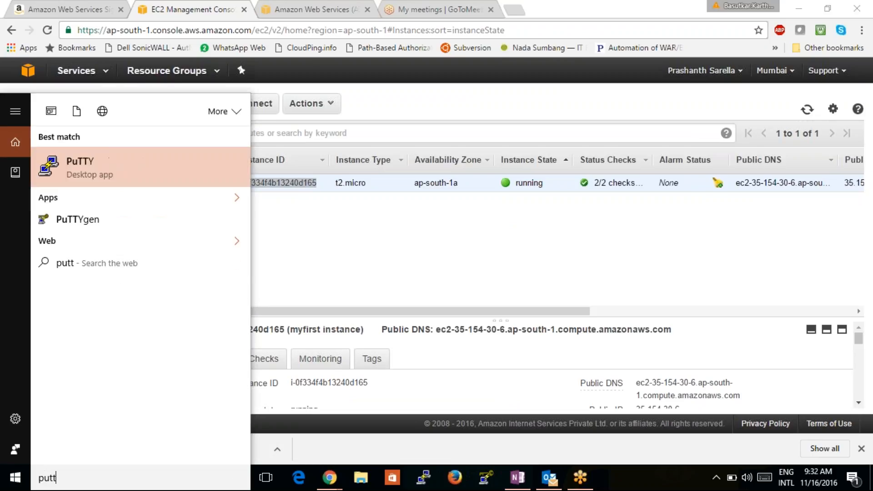
text(y)
key(Return)
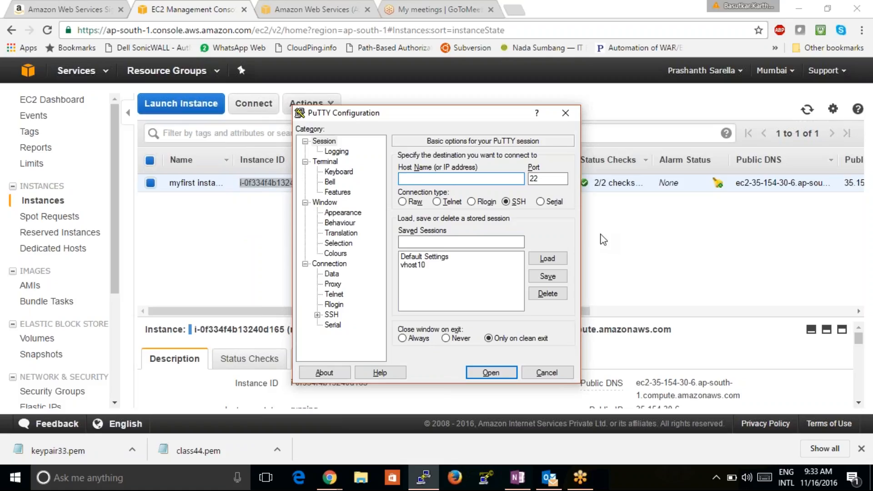
Step: Switch back to the EC2 console in Chrome and check the instance's public IP and key name
click(660, 245)
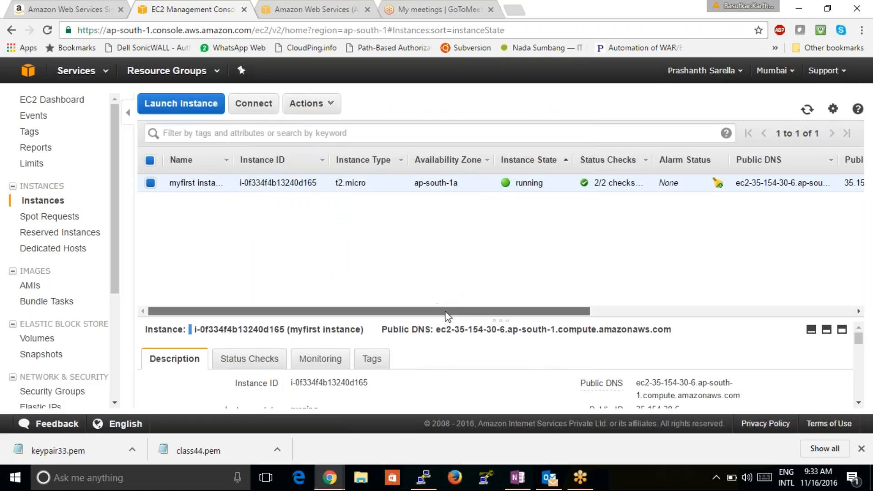
scroll(474, 300, right, 5)
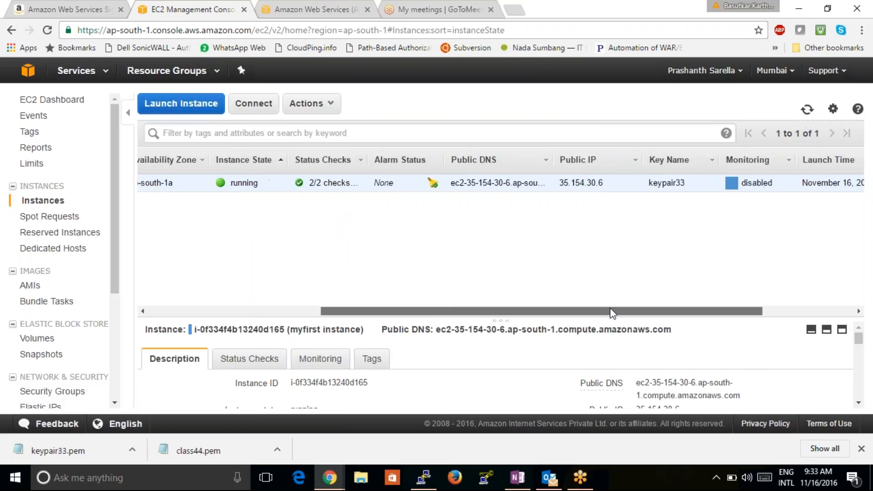
scroll(461, 300, left, 2)
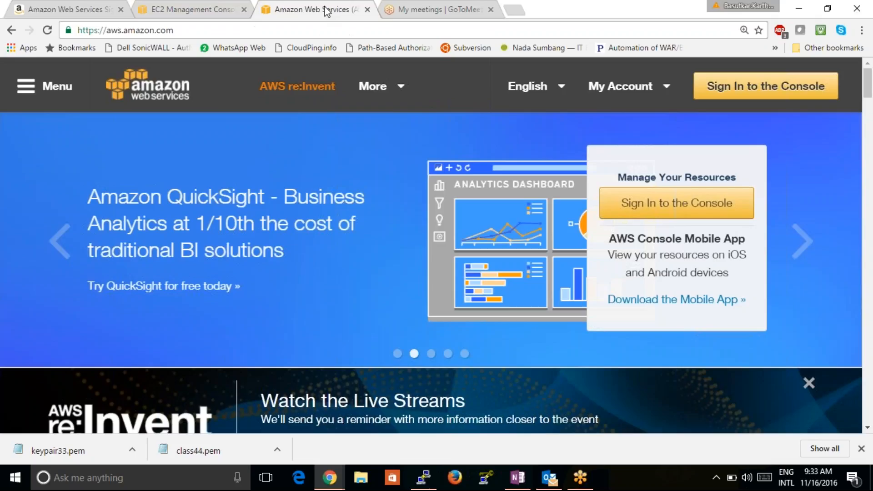
click(188, 7)
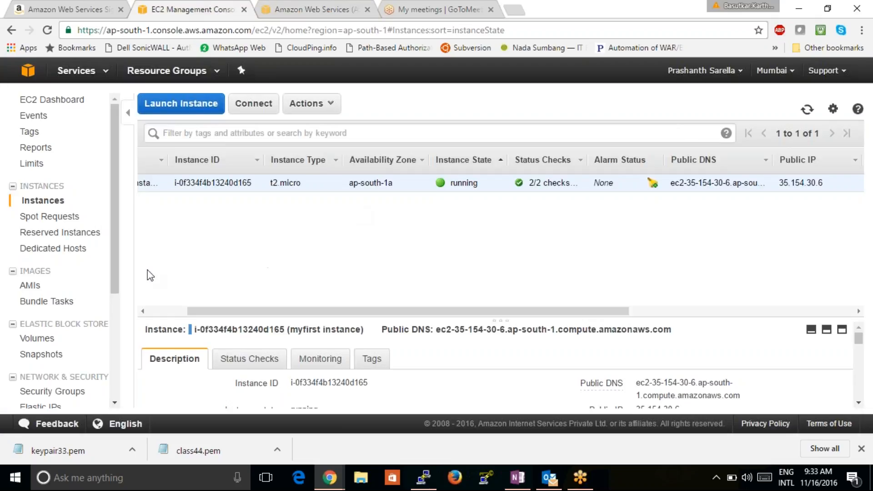
Step: Open the inbound rules of the security group named new for editing
click(50, 392)
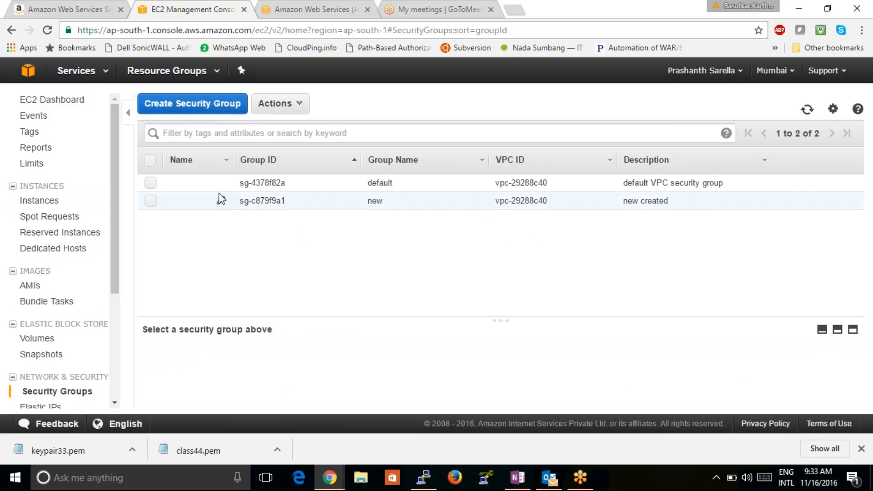
click(193, 200)
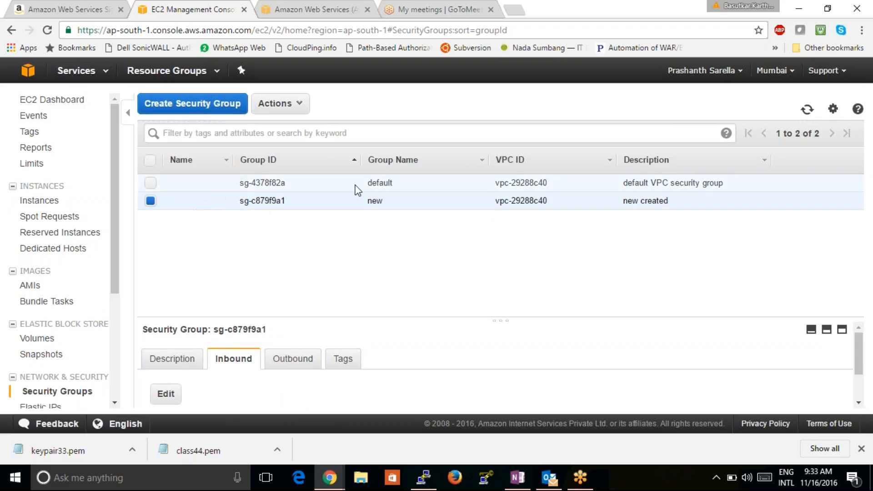
scroll(600, 400, down, 2)
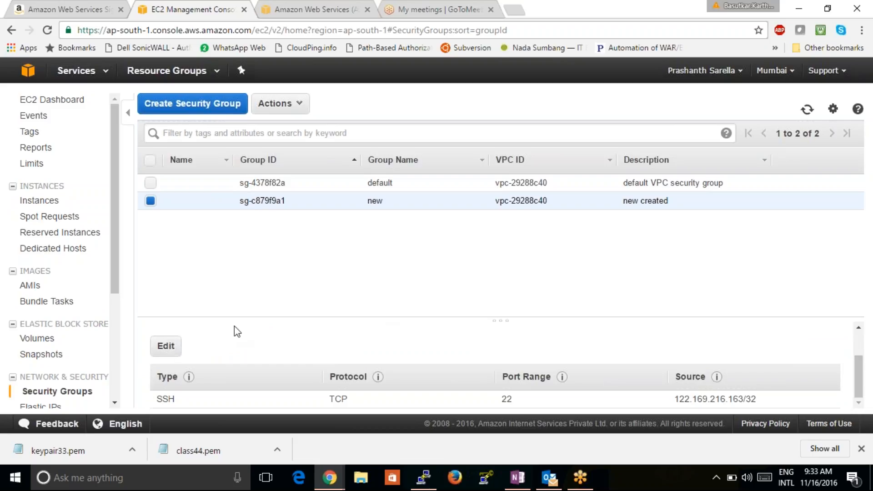
click(166, 346)
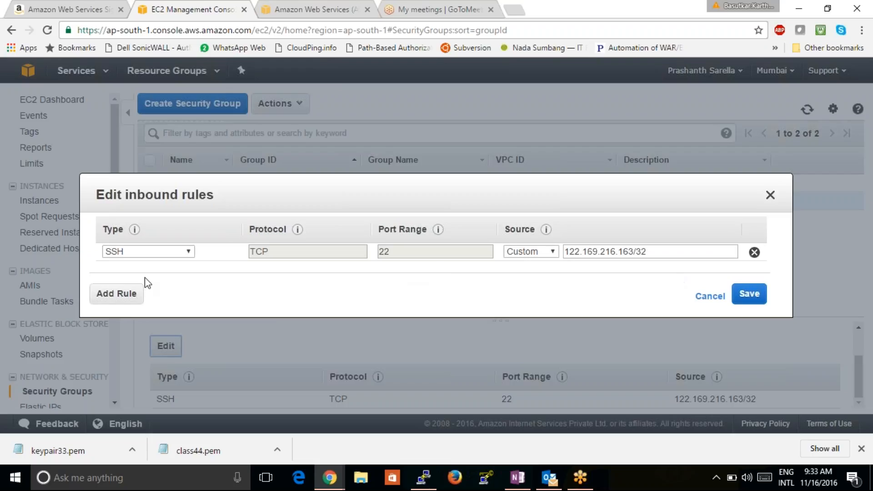
Step: Add a second inbound rule of type SSH and activate its source field
click(124, 300)
click(188, 269)
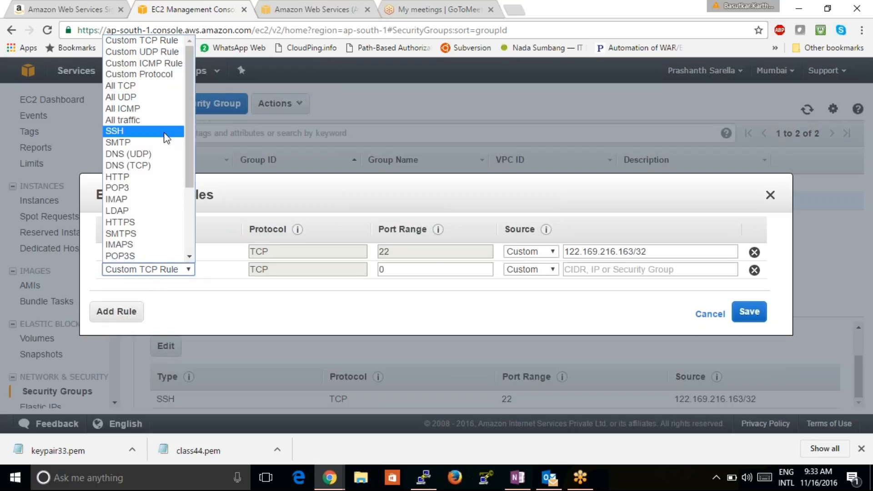
click(148, 132)
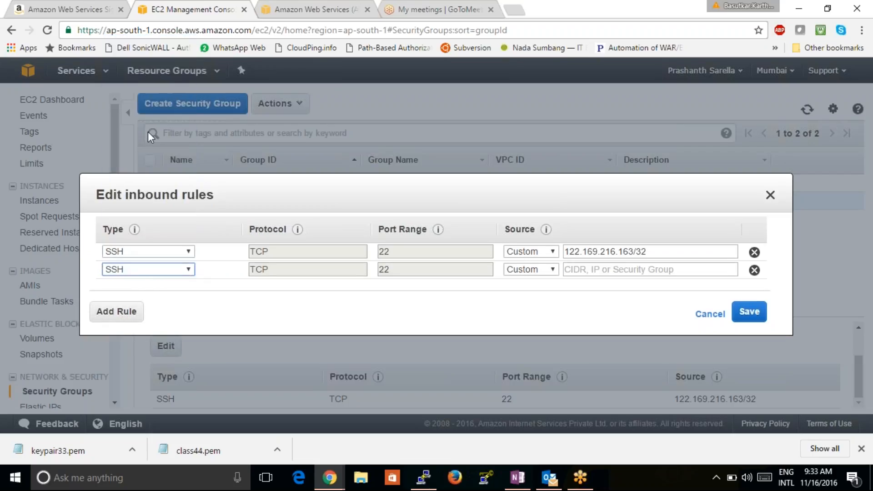
click(676, 270)
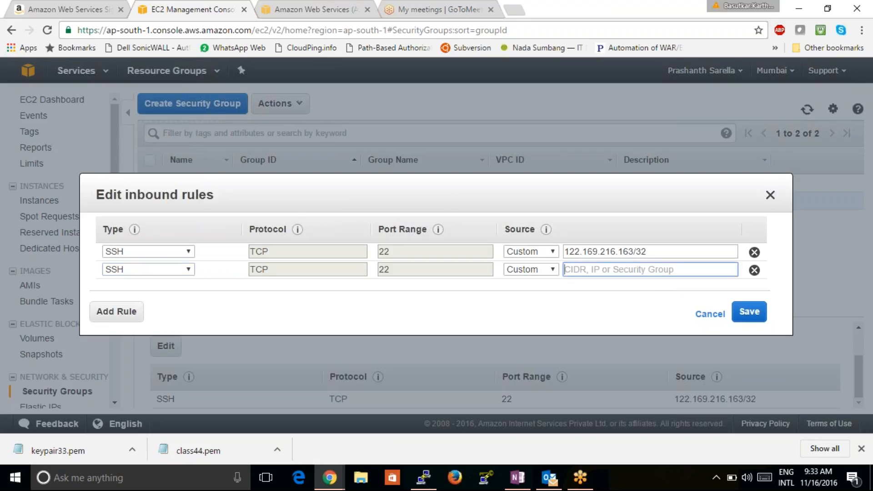
Step: Add a third inbound rule of type HTTP to the security group
click(127, 311)
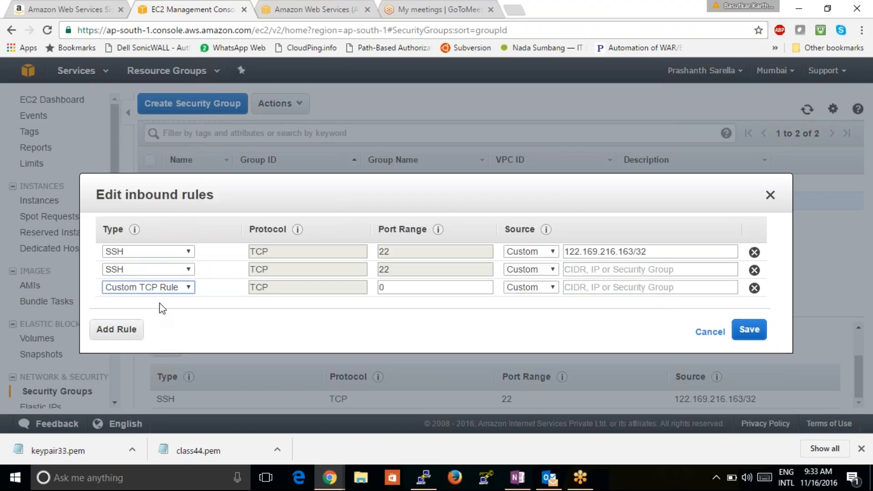
click(181, 286)
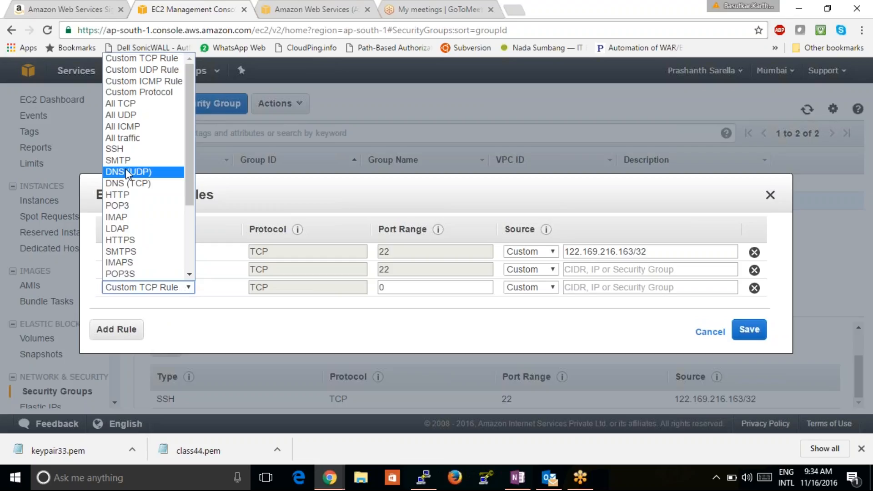
click(129, 195)
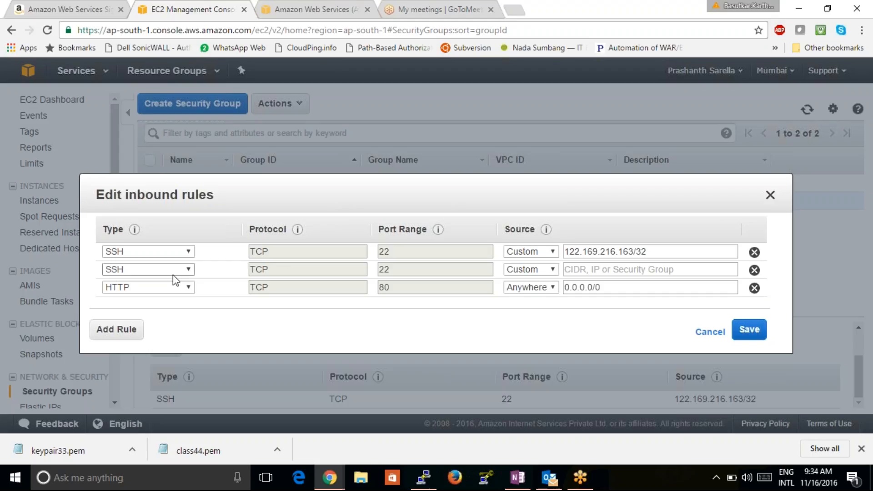
Step: Discard the inbound rule edits and copy the public IP of myfirst instance from the instances list
click(710, 332)
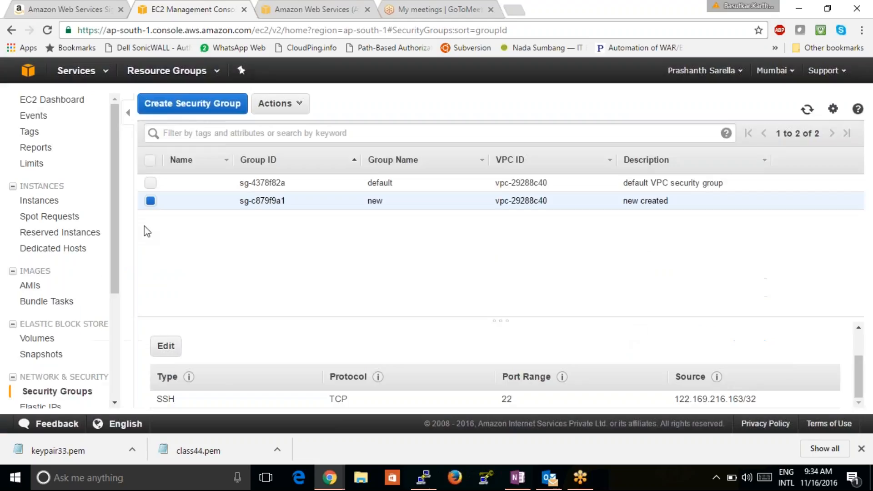
click(39, 201)
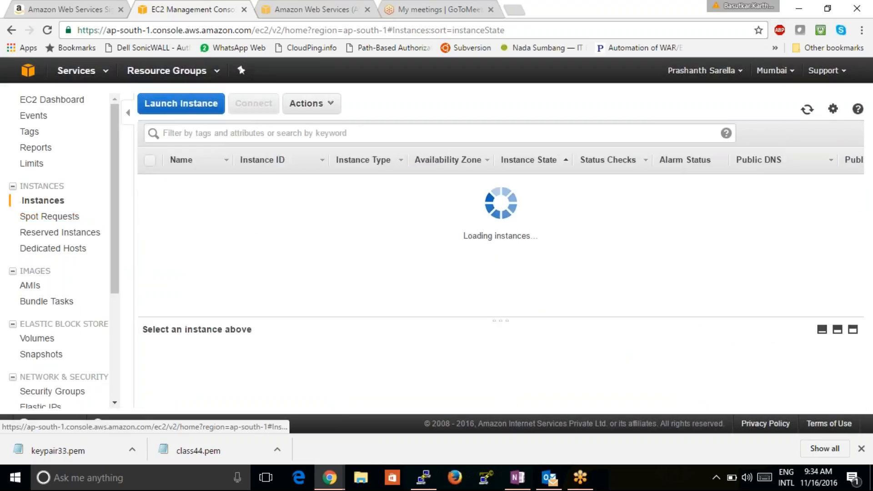
drag(294, 311, 535, 311)
drag(491, 185, 447, 182)
key(ctrl+c)
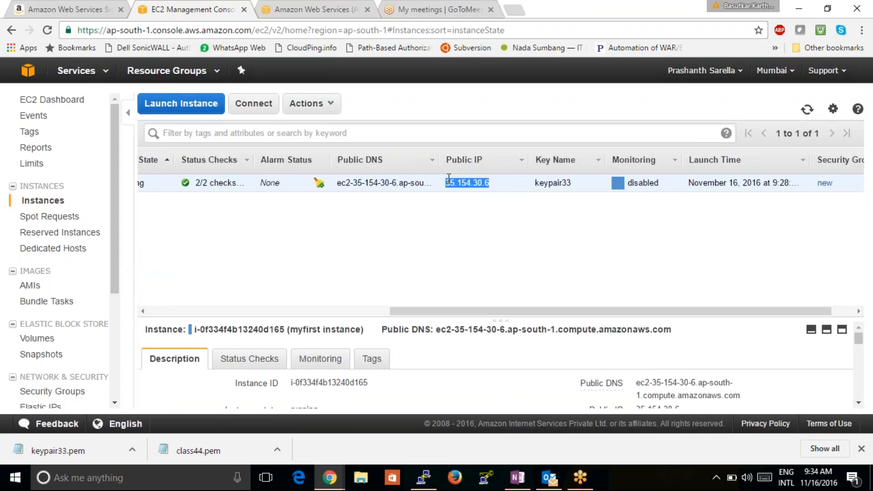
Step: Switch to PuTTY and enter 35.154.30.6 as the host name, keeping the connection type SSH on port 22
click(425, 478)
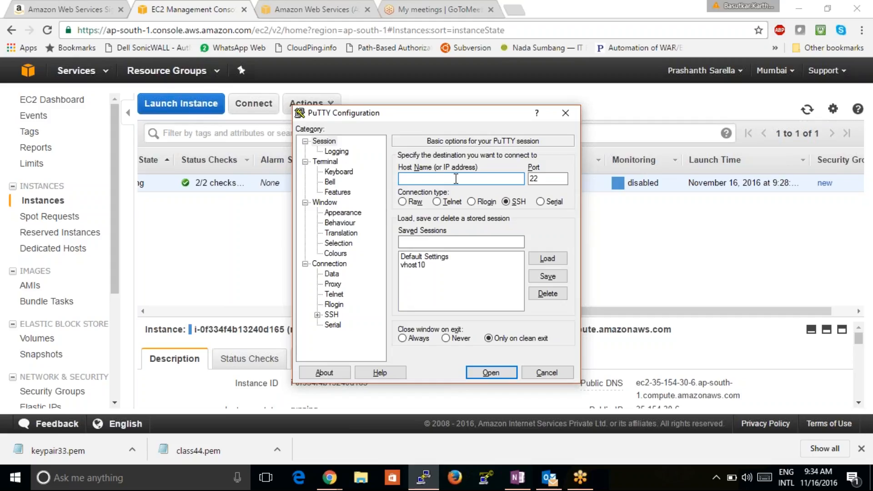
key(ctrl+v)
double_click(550, 178)
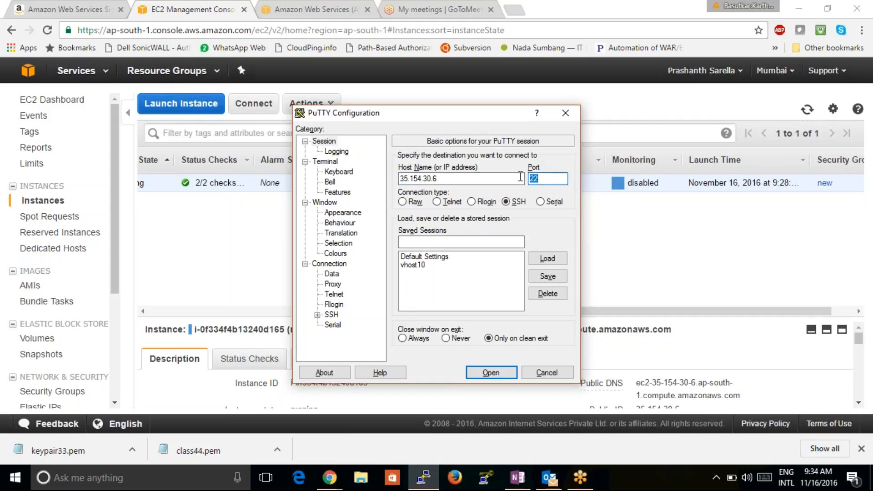
click(507, 203)
key(Left)
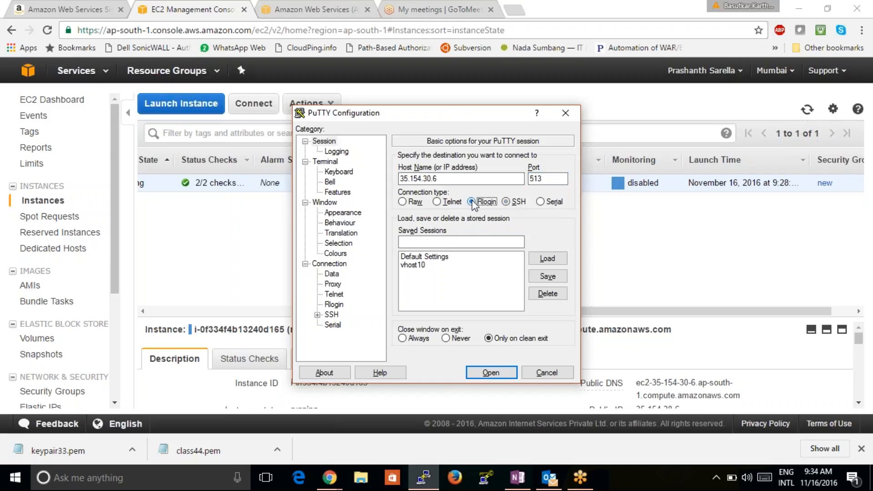
key(Right)
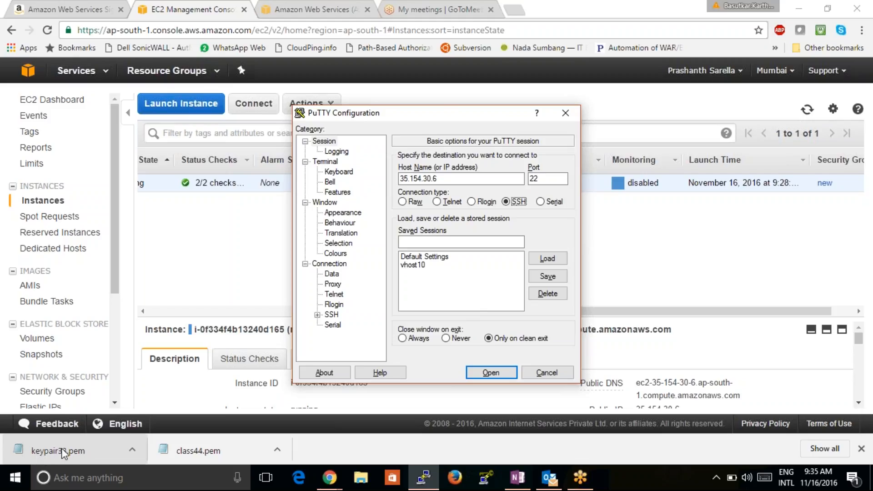
Step: Show the downloaded keypair33.pem in its folder and select the file
click(132, 449)
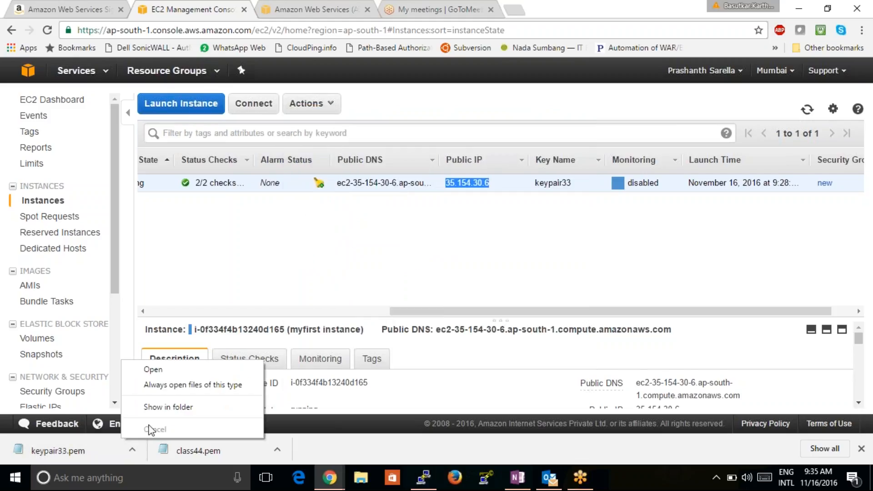
click(155, 407)
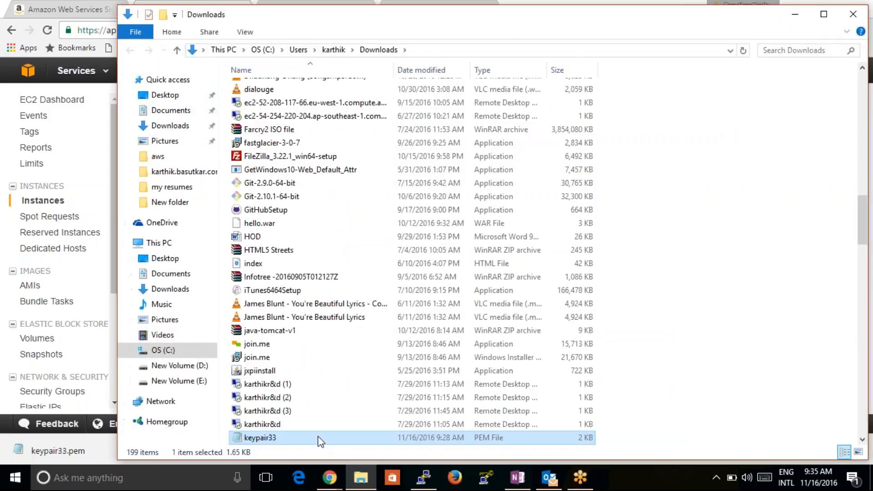
click(318, 436)
click(681, 401)
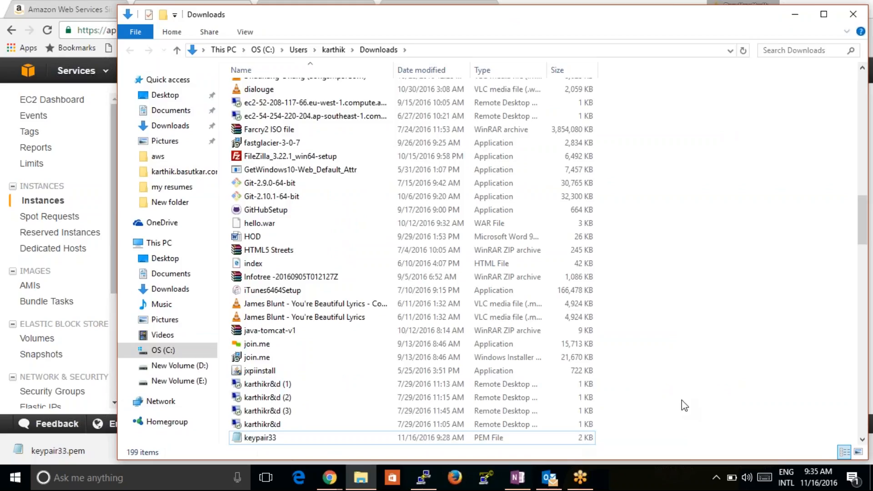
click(504, 437)
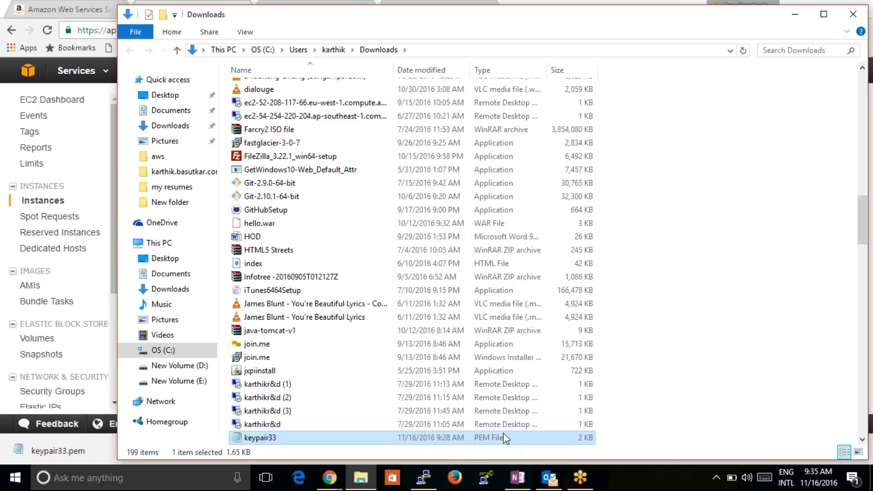
Step: Search the computer for putt, launch PuTTYgen and move its window clear of the selected key file
click(172, 483)
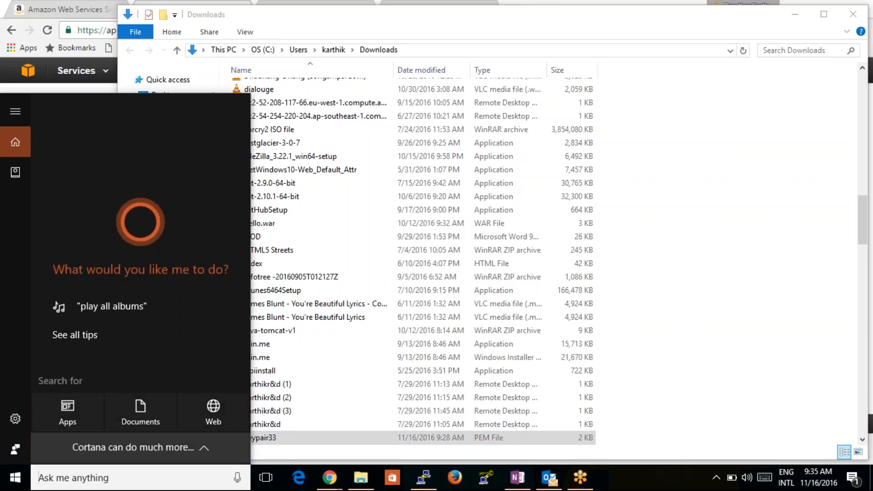
text(putt)
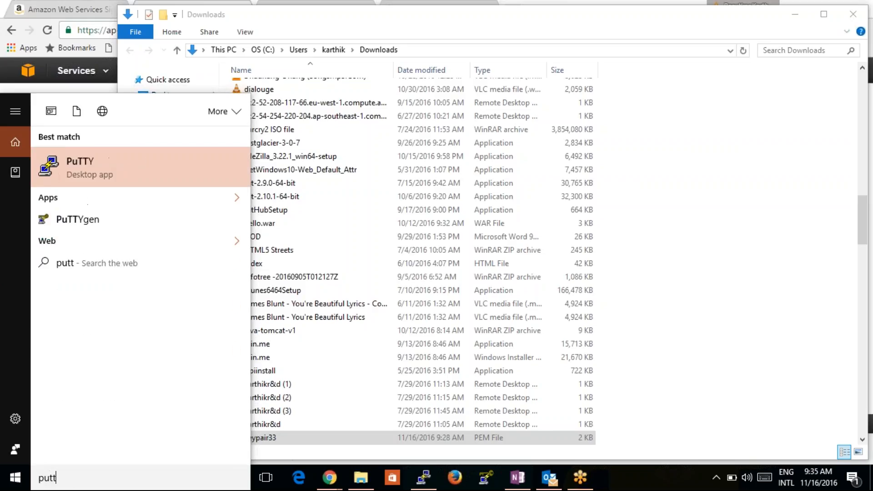
click(78, 219)
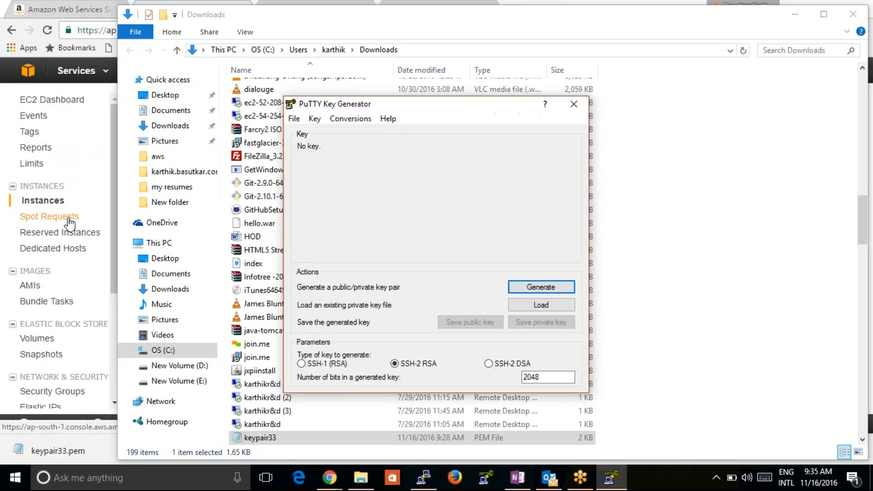
drag(381, 109, 585, 95)
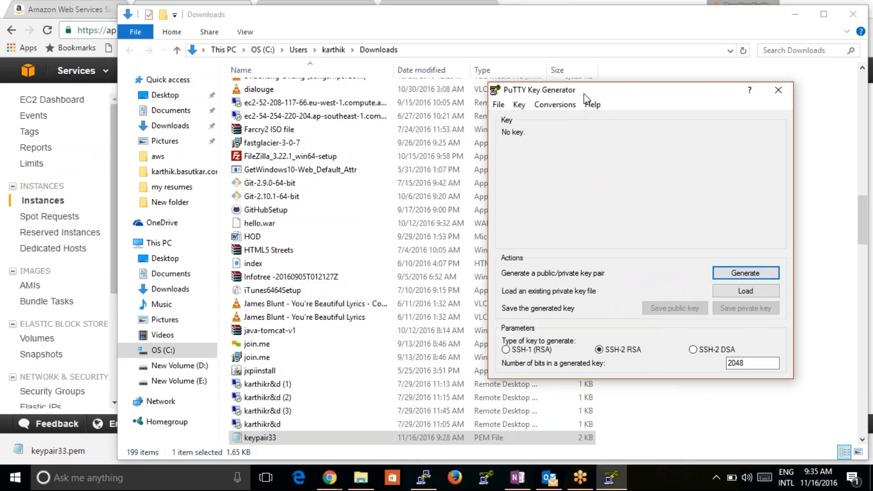
Step: Load the existing private key file keypair33.pem from Downloads into PuTTYgen and dismiss the import notice
click(736, 291)
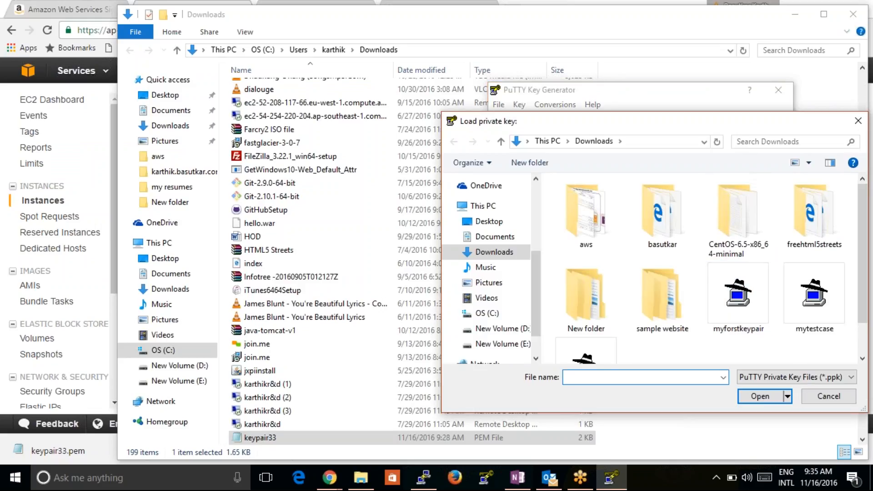
drag(666, 115, 336, 53)
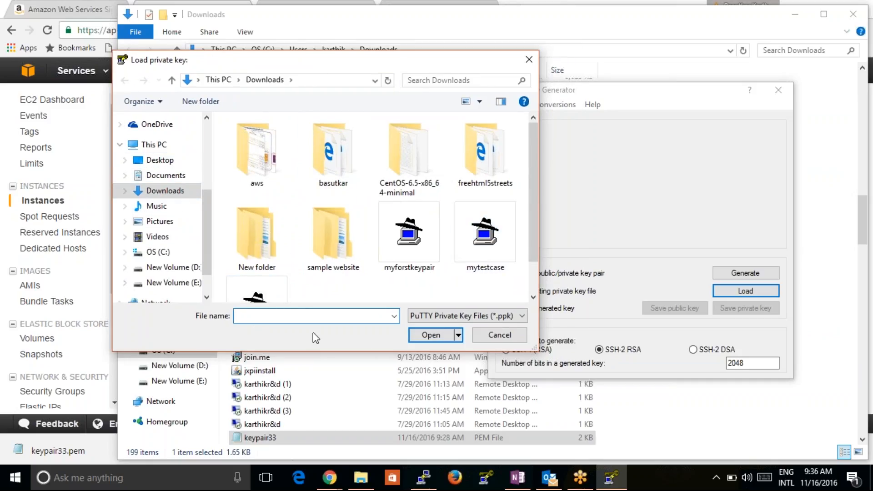
text(ke)
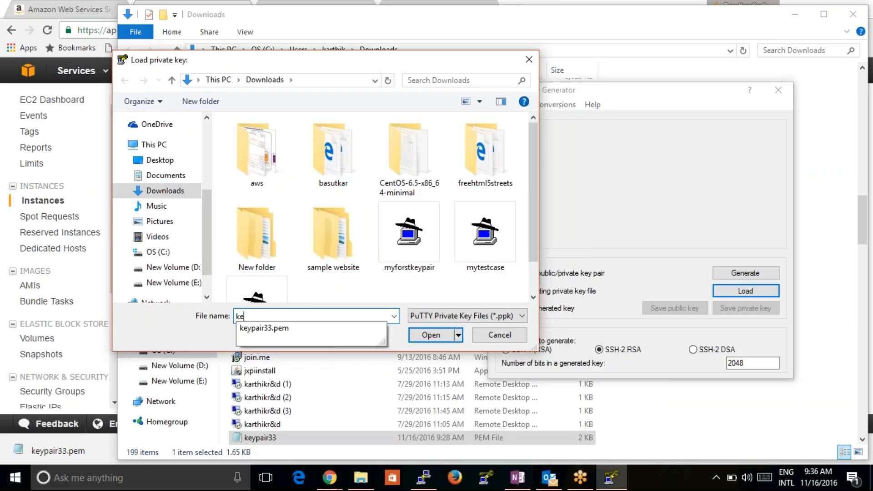
click(315, 328)
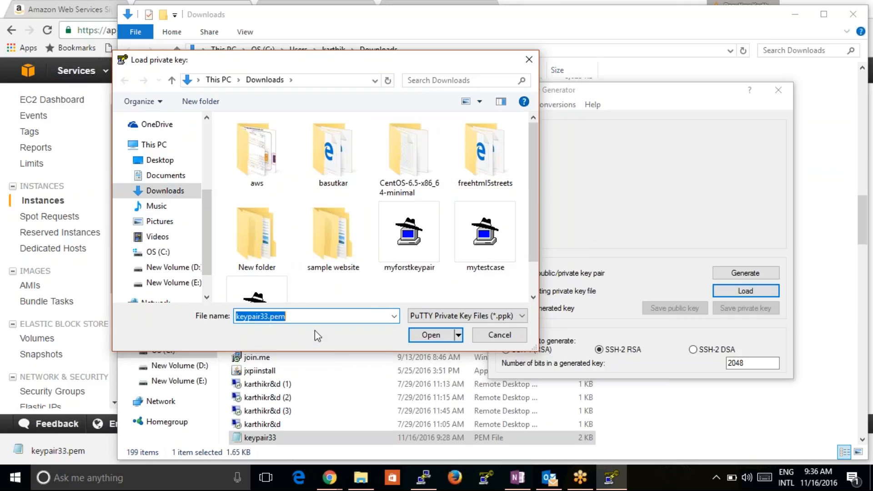
click(438, 337)
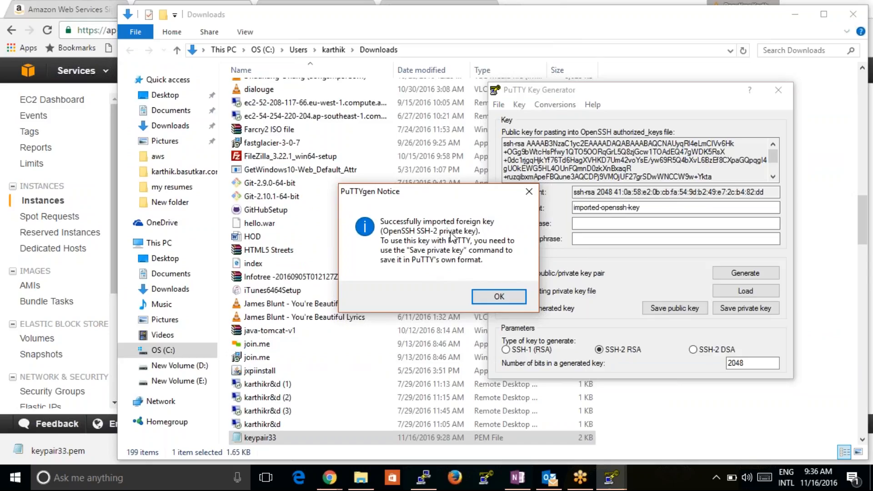
click(500, 301)
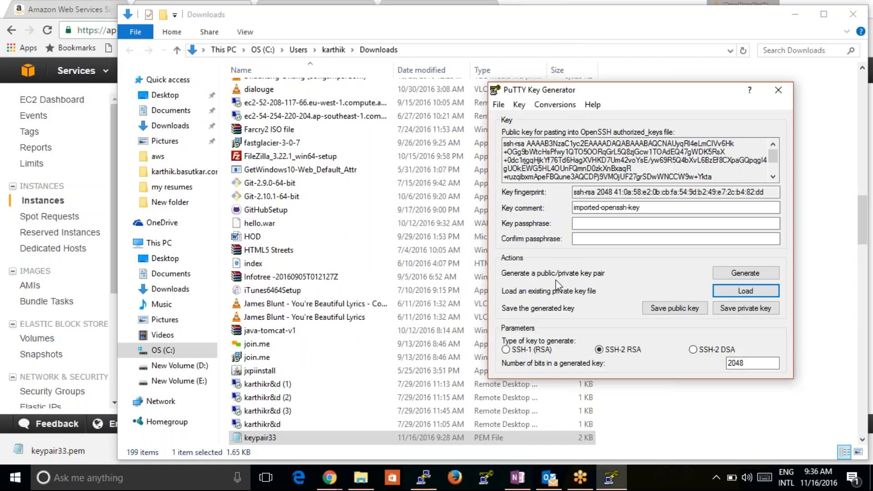
Step: Set the number of bits in a generated key to 1024
click(754, 362)
double_click(754, 363)
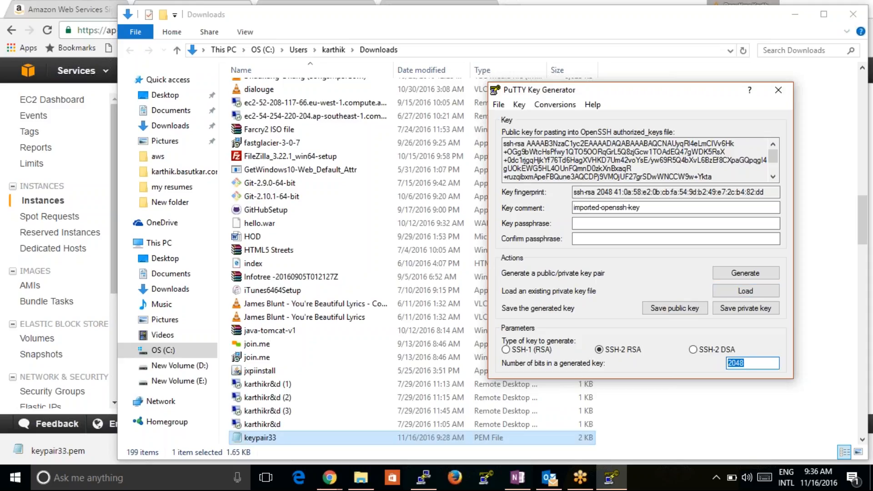
text(1024)
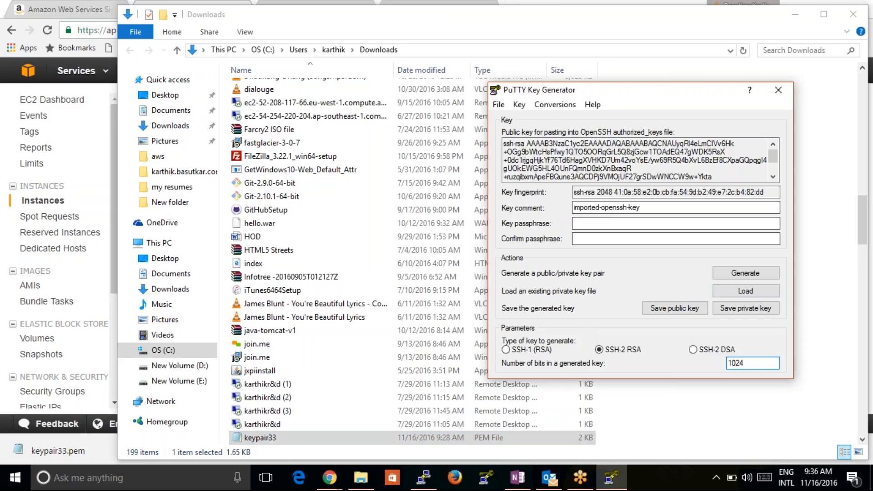
Step: Save the private key without a passphrase as keypair33 in PuTTY's .ppk format in Downloads
click(753, 308)
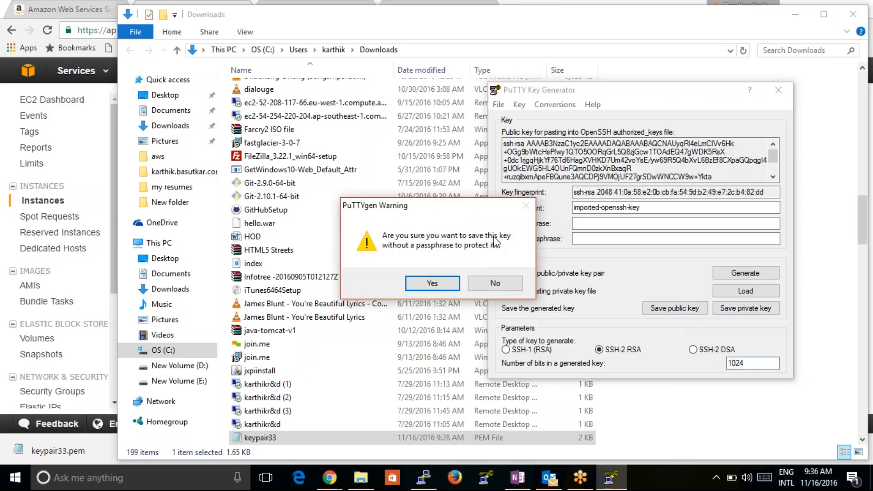
click(436, 282)
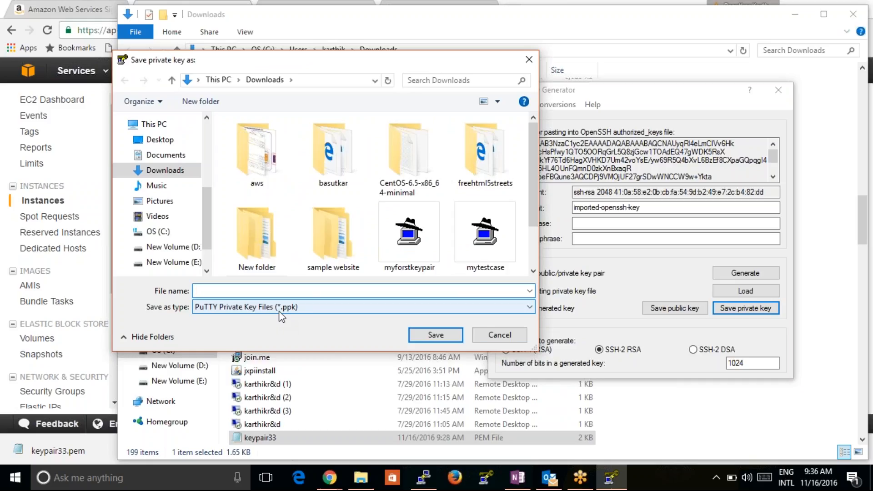
text(k)
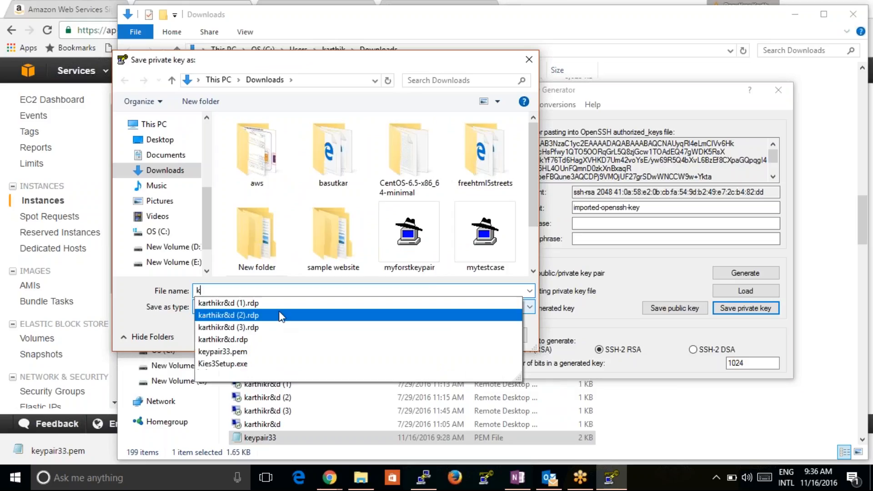
text(eypa)
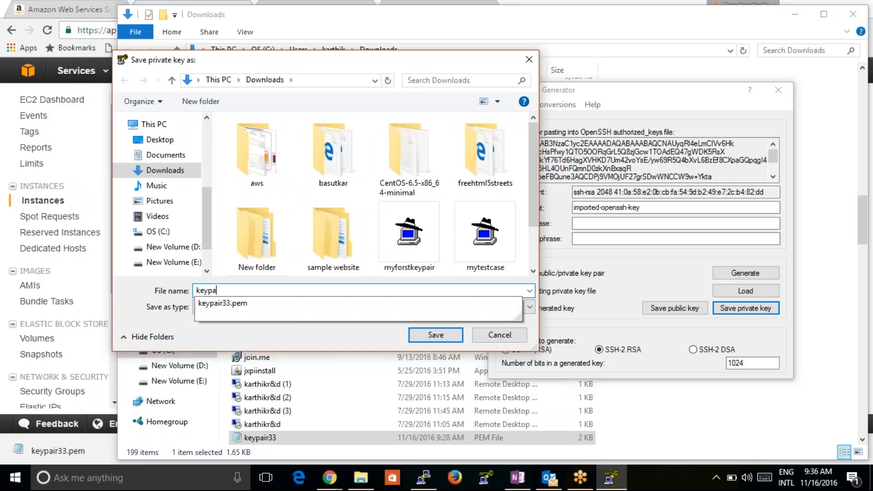
text(ir33)
click(427, 336)
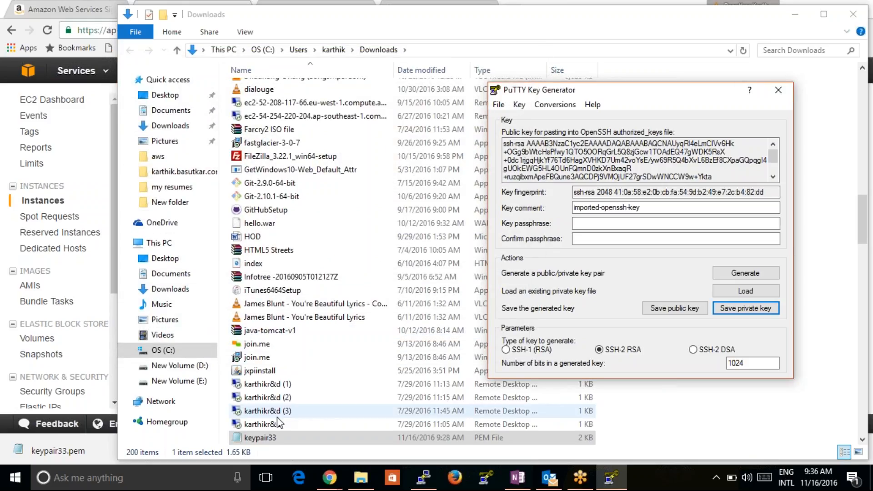
Step: Locate the keypair33 PuTTY private key file in Downloads, then minimize the folder and close PuTTYgen
click(863, 440)
scroll(863, 440, down, 1)
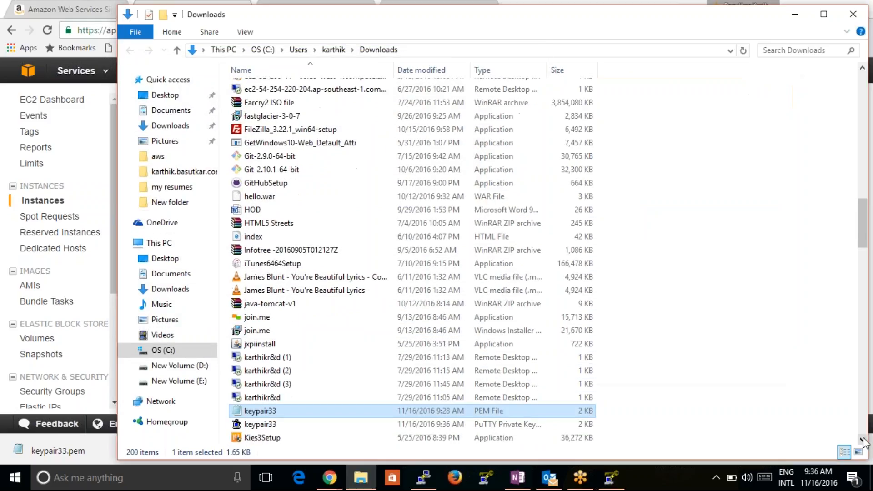
click(255, 399)
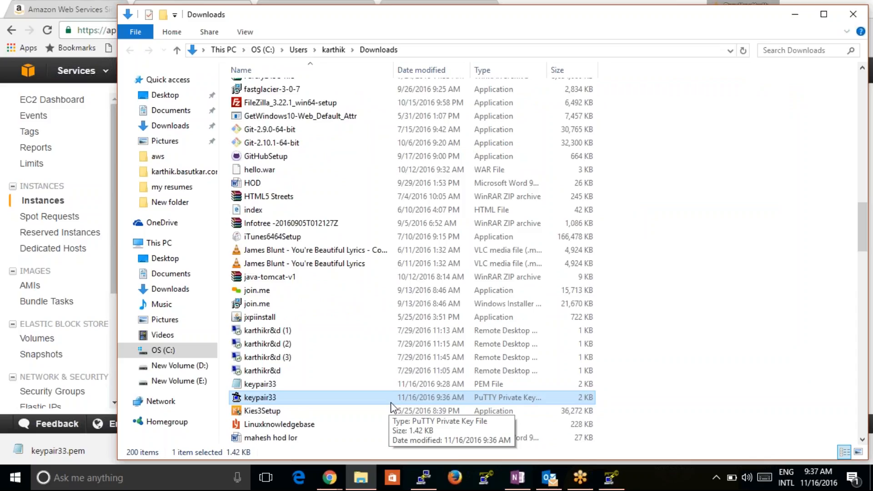
click(795, 14)
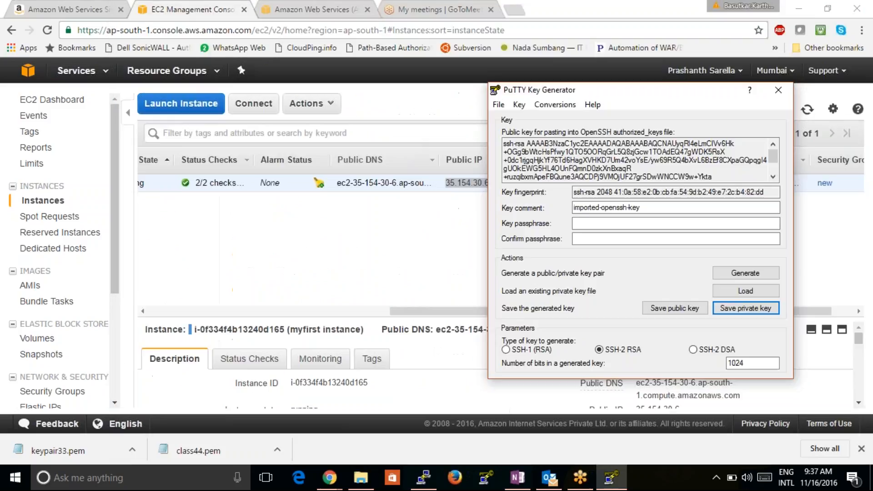
click(778, 90)
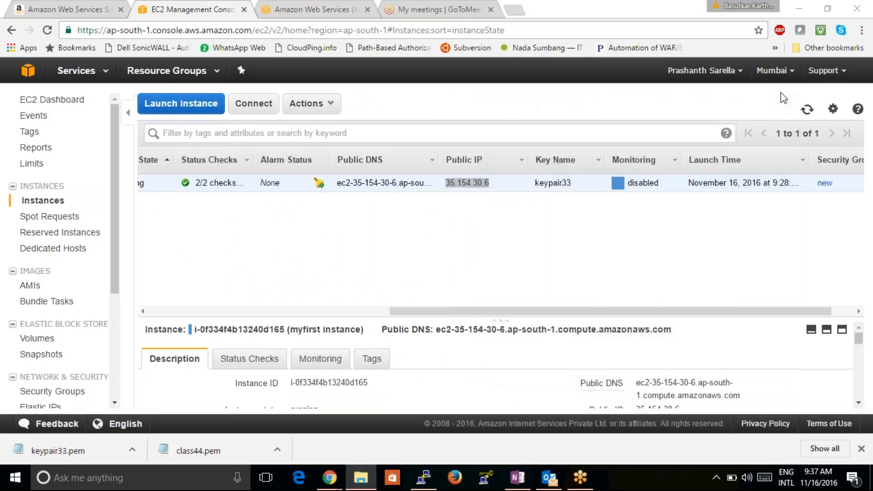
Step: Switch to PuTTY, check the host name and port, and set keypair33 from Downloads as the private key file for SSH authentication
click(423, 478)
drag(455, 181, 388, 178)
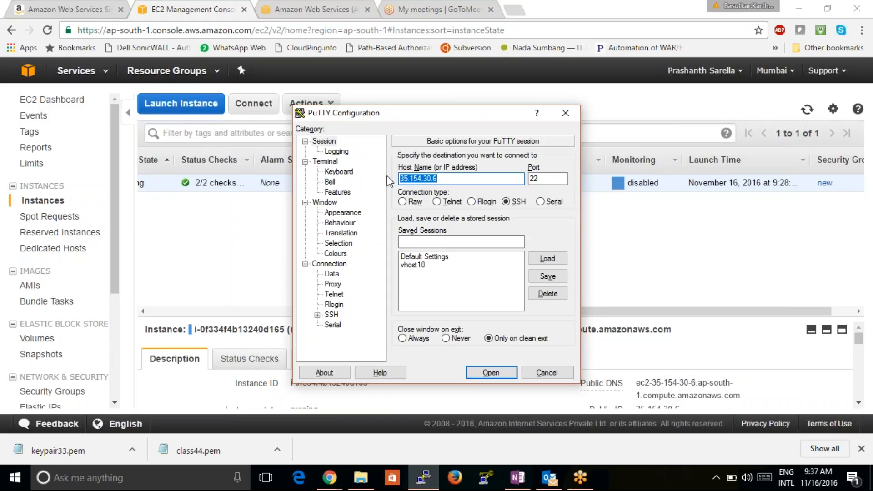
drag(546, 179, 518, 176)
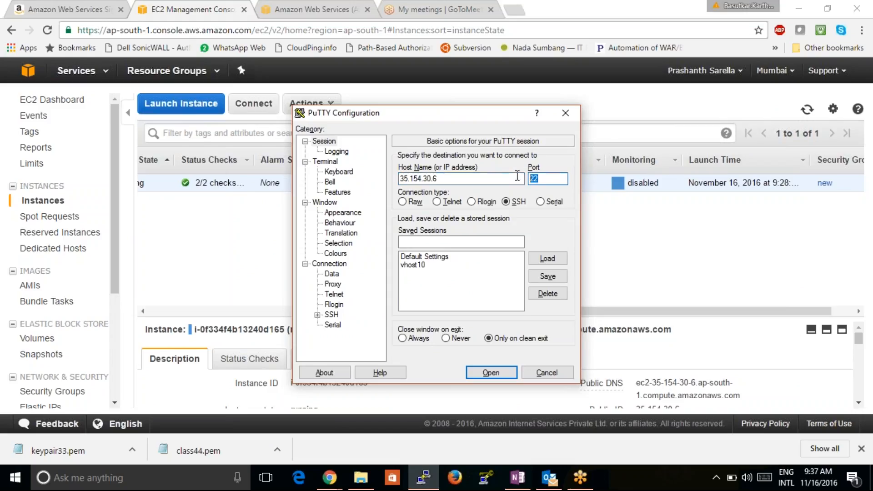
click(318, 315)
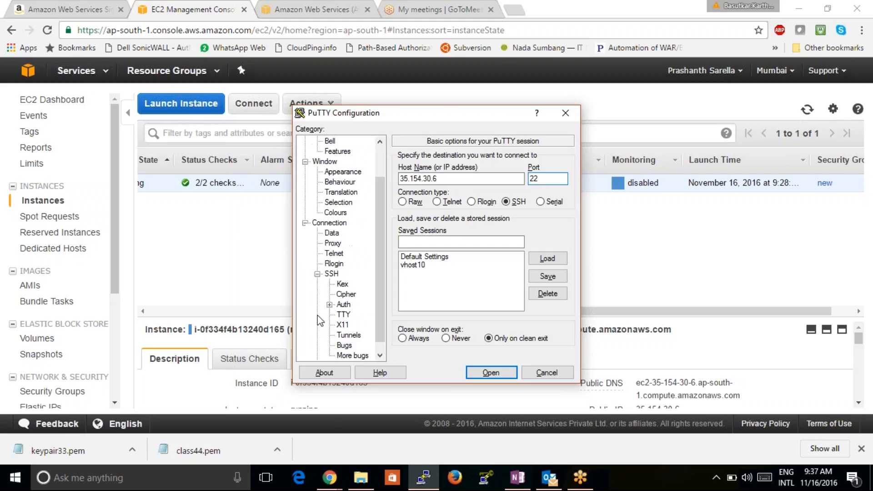
click(343, 306)
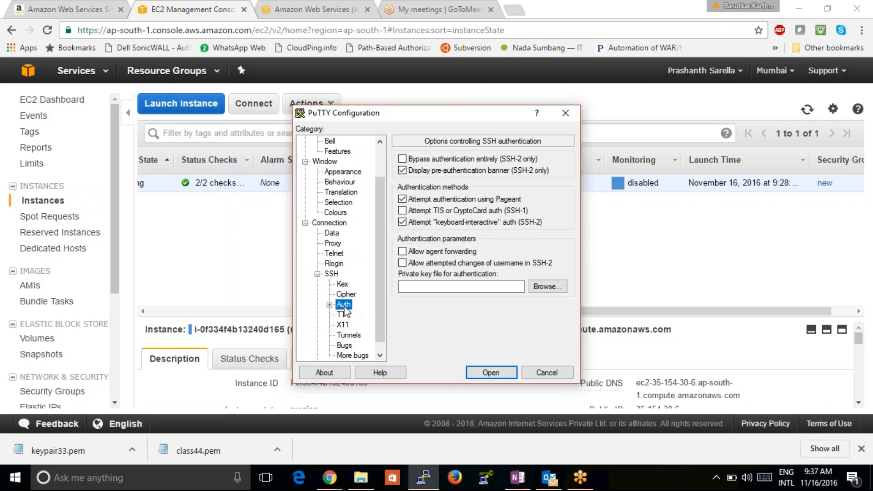
click(548, 286)
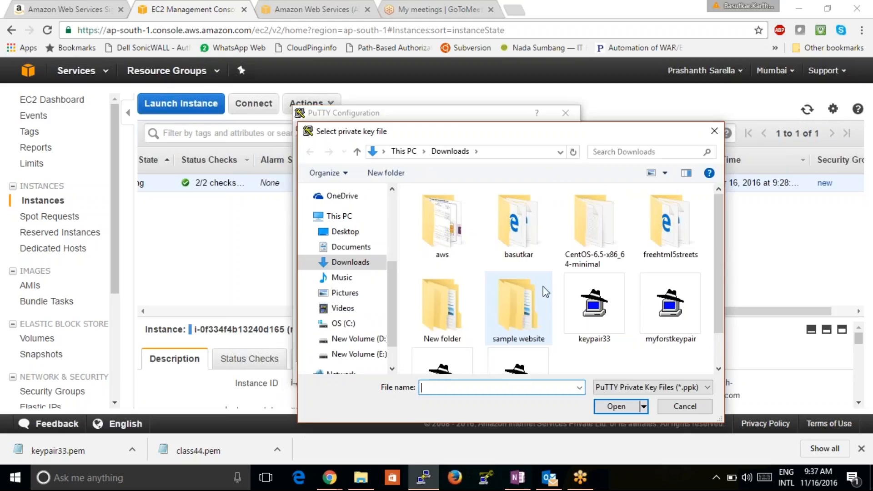
scroll(716, 321, down, 1)
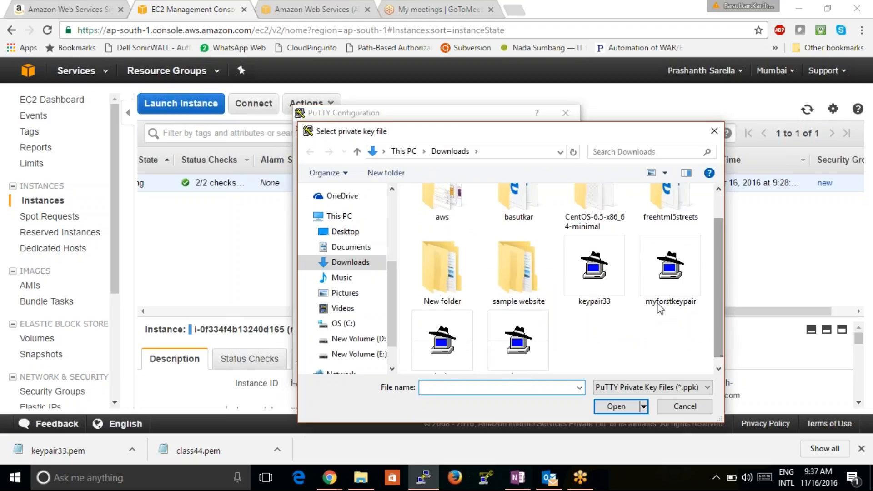
click(603, 282)
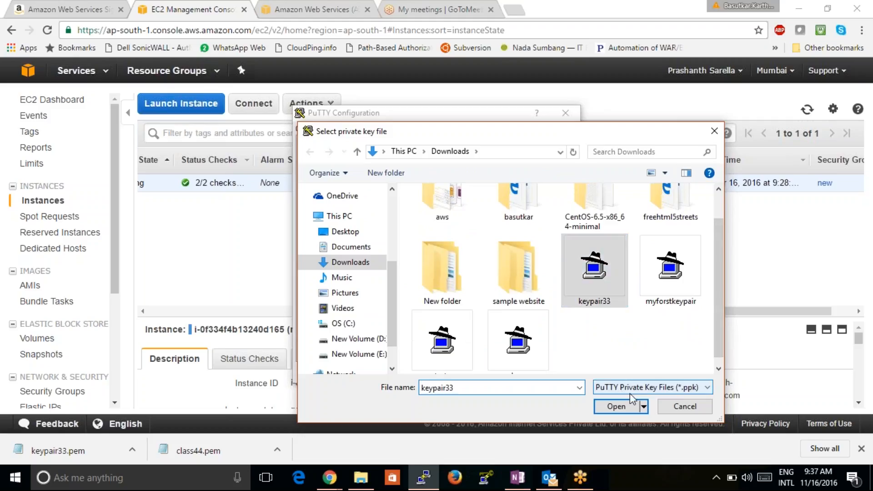
click(609, 408)
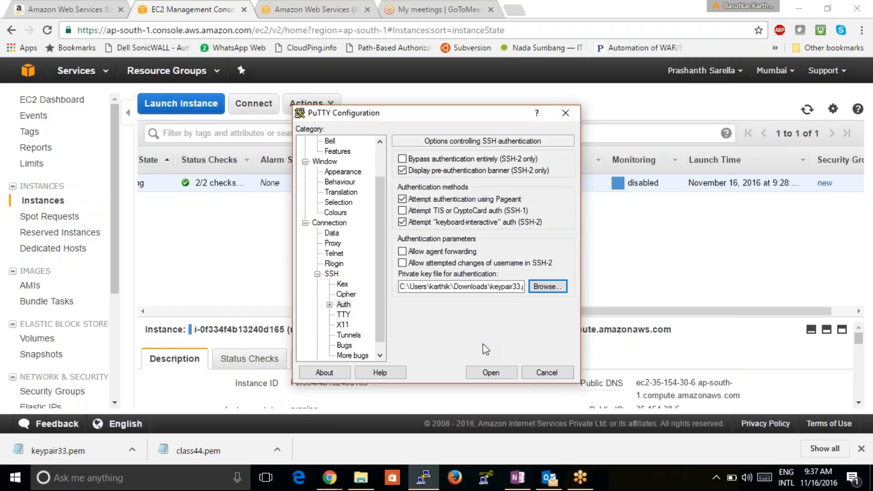
Step: Open the SSH session to 35.154.30.6, trusting and caching the server's host key, and try to log in as root
click(491, 372)
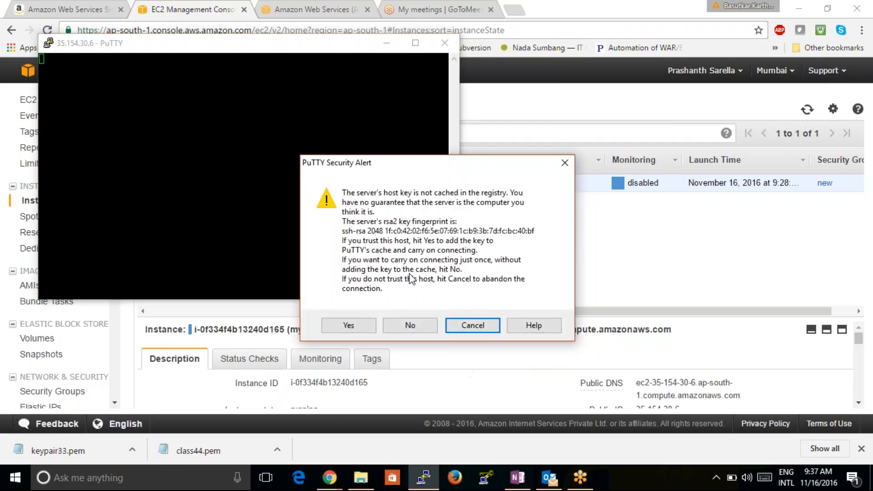
click(358, 328)
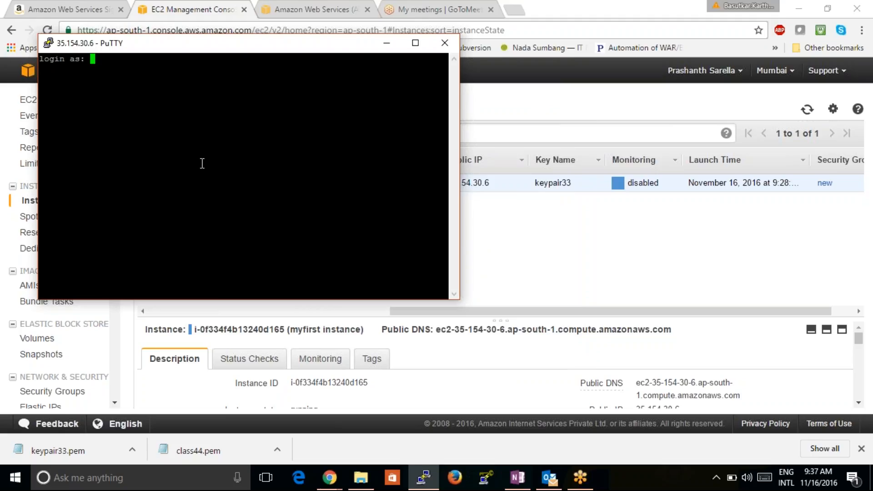
text(root)
key(Return)
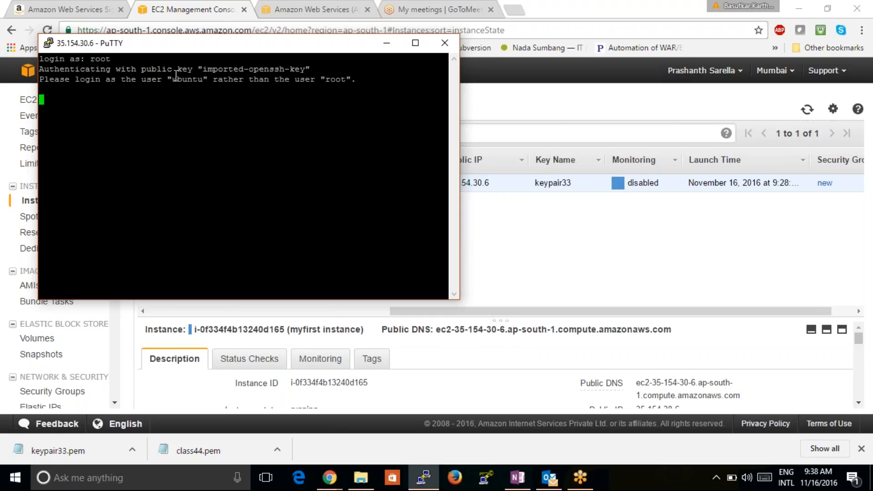
Step: Duplicate the PuTTY session, log in as ubuntu and maximize the terminal window
right_click(196, 44)
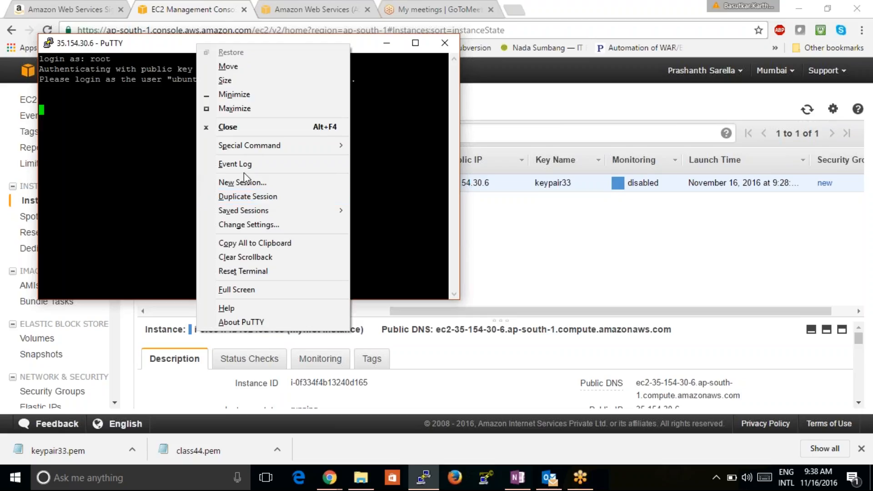
click(248, 197)
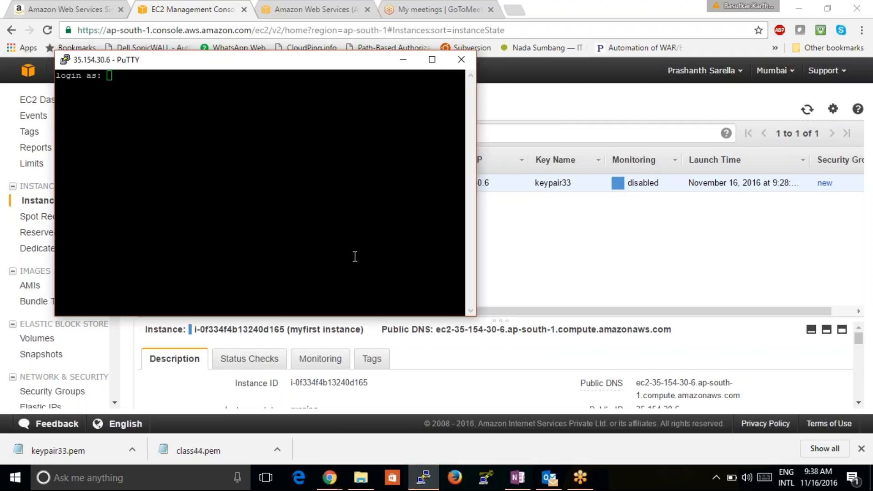
text(ubuntu)
key(Return)
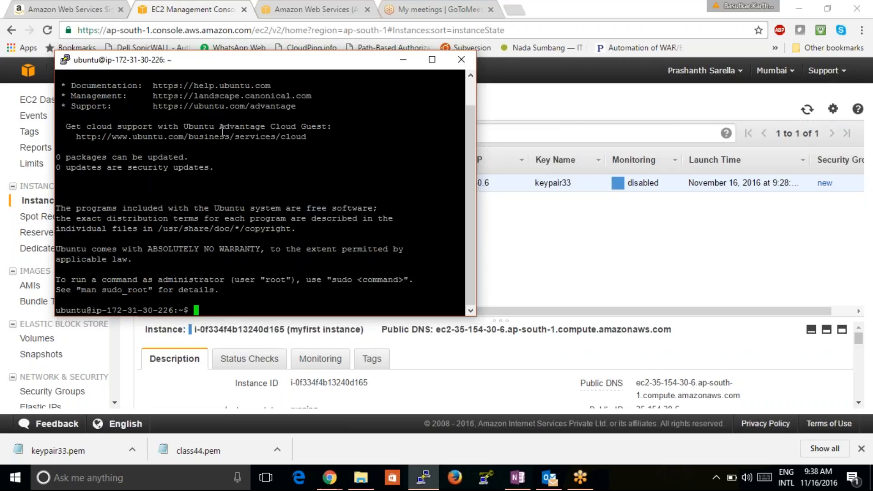
click(432, 60)
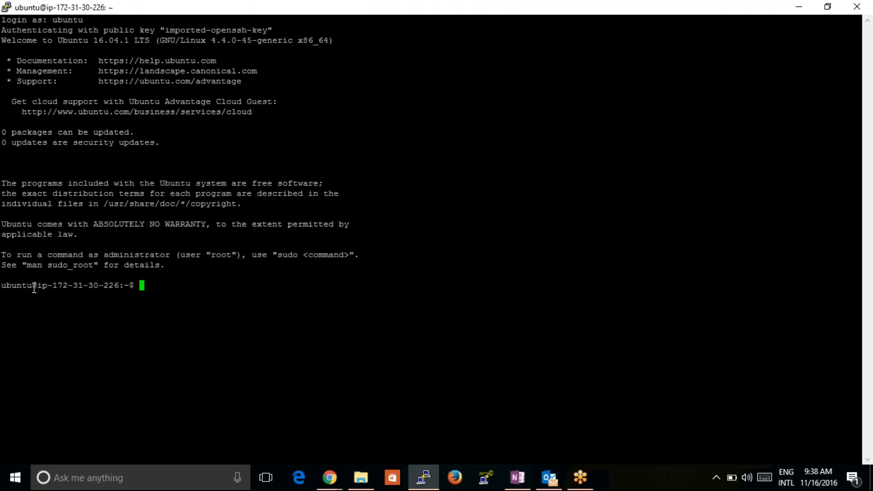
Step: Examine the user name and the host address shown in the shell prompt
drag(34, 287, 6, 284)
click(67, 297)
drag(119, 287, 51, 281)
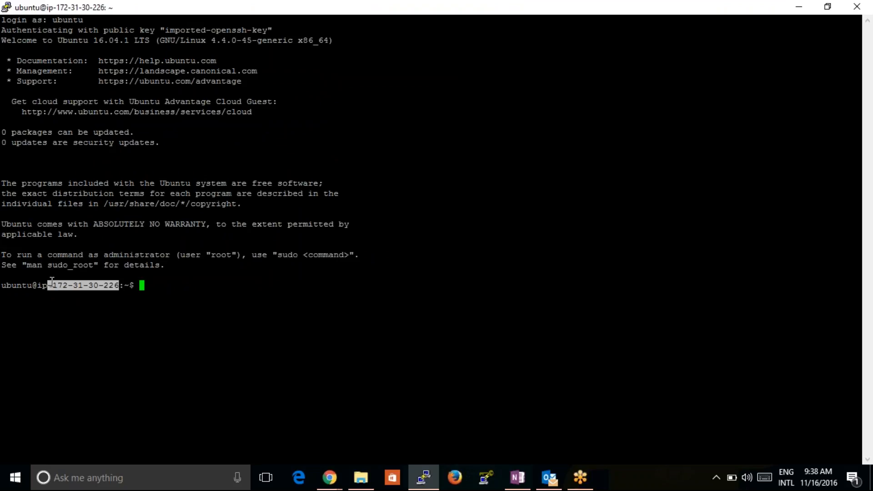
drag(6, 285, 30, 290)
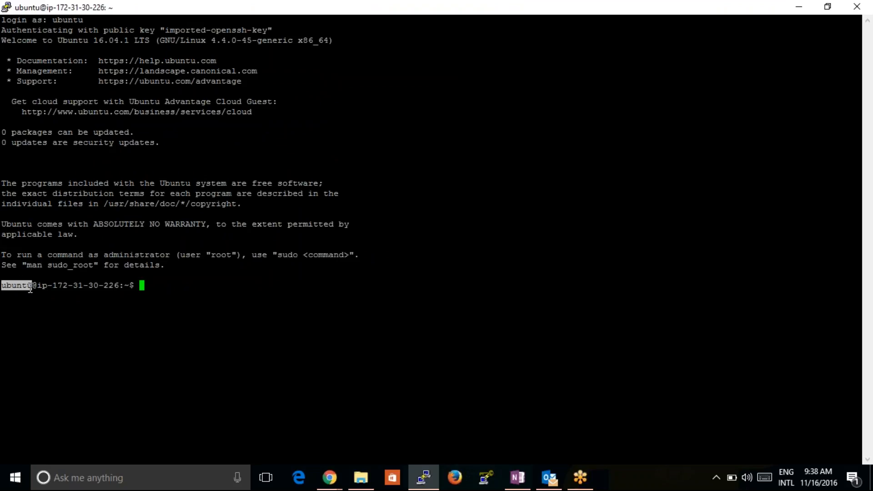
click(8, 291)
drag(41, 286, 116, 285)
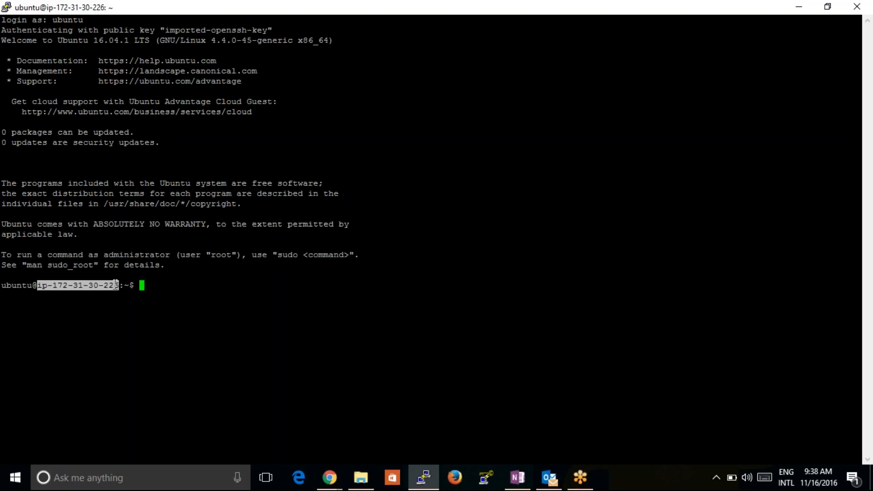
Step: Test the instance's internet connectivity by pinging google.com, and stop the ping after a few replies
text(ping go)
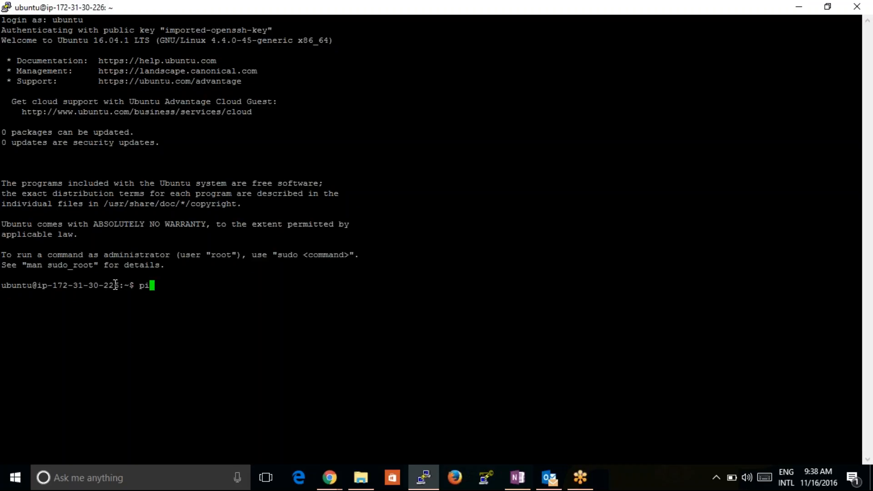
text(ogle.com)
key(Return)
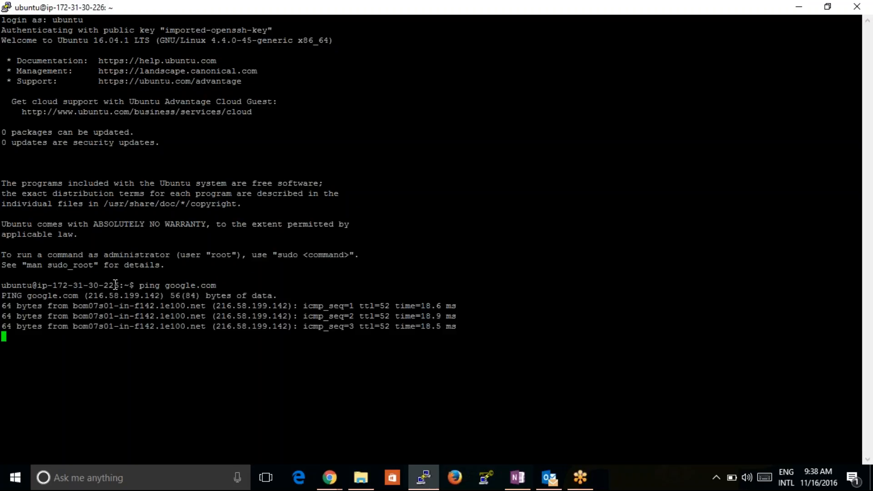
key(ctrl+c)
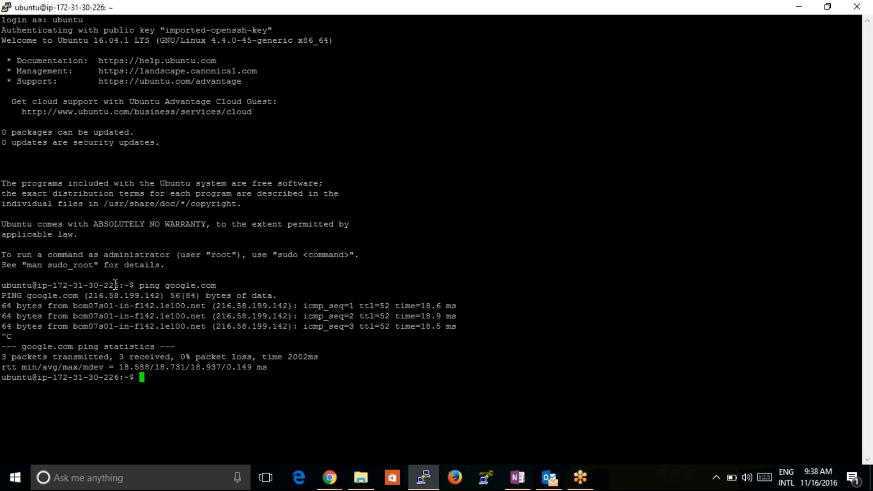
Step: Display the network configuration with ifconfig and highlight the inet address of eth0
text(ifconfig)
key(Return)
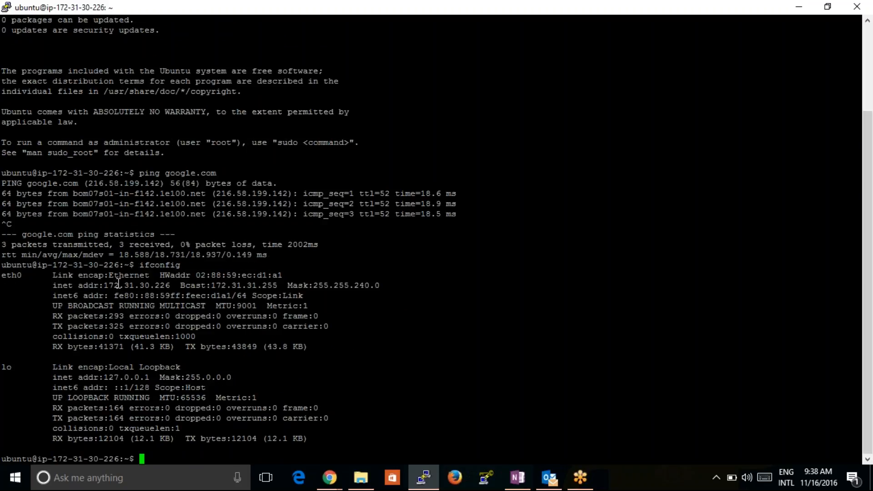
drag(104, 286, 173, 285)
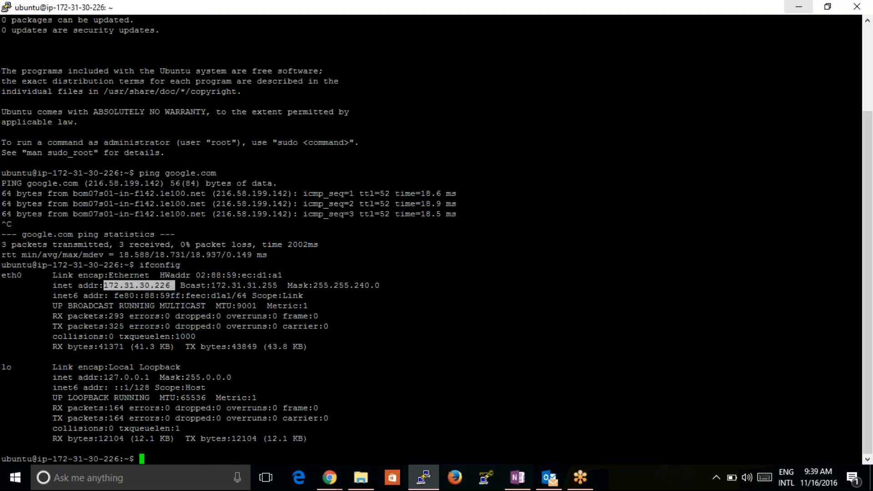
Step: Minimize the terminal and check the instance's public IP and remaining columns in the EC2 instances list
click(799, 6)
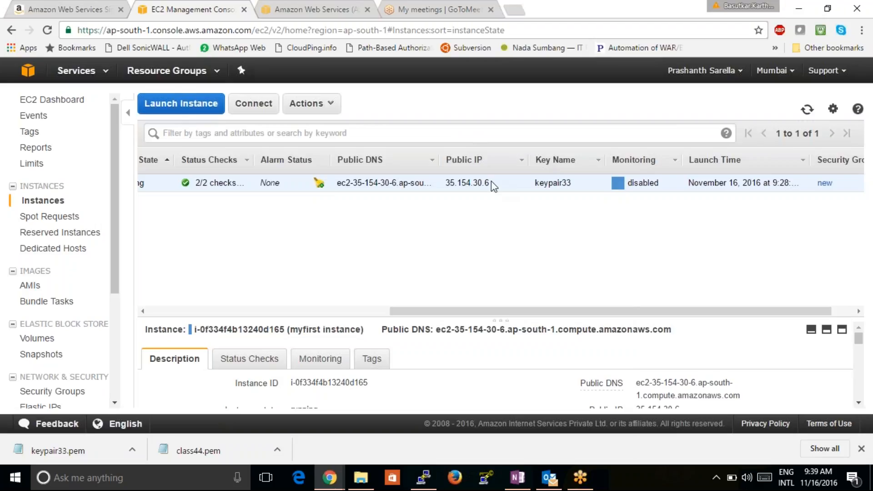
drag(492, 183, 451, 182)
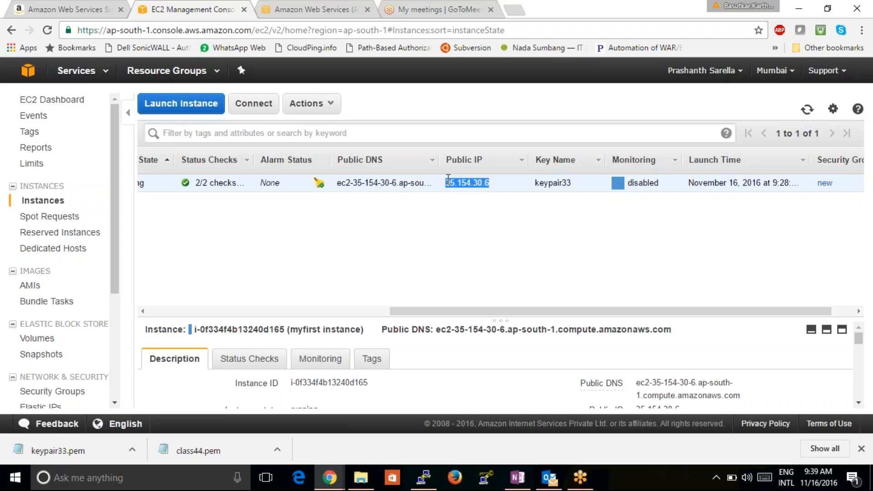
click(429, 182)
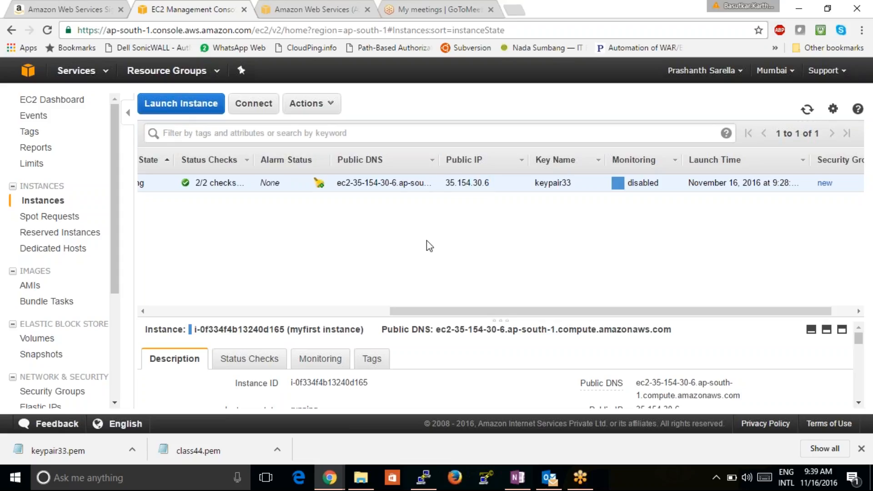
drag(500, 310, 698, 314)
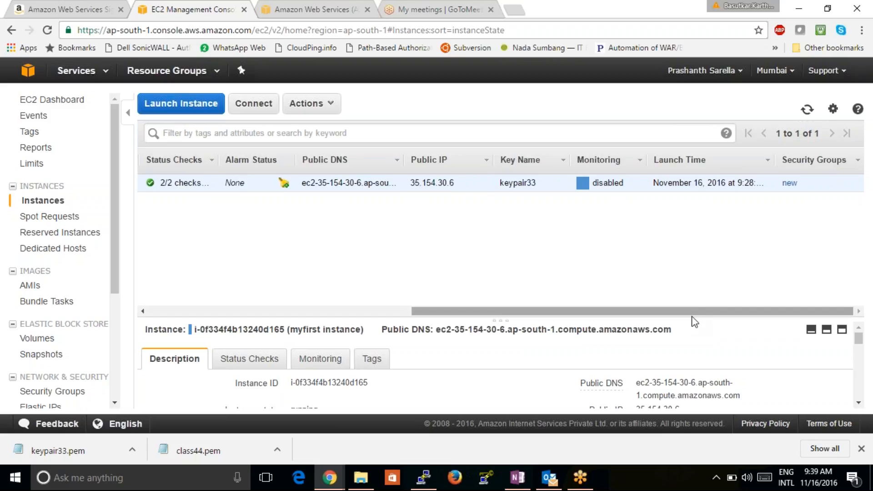
drag(623, 314, 325, 286)
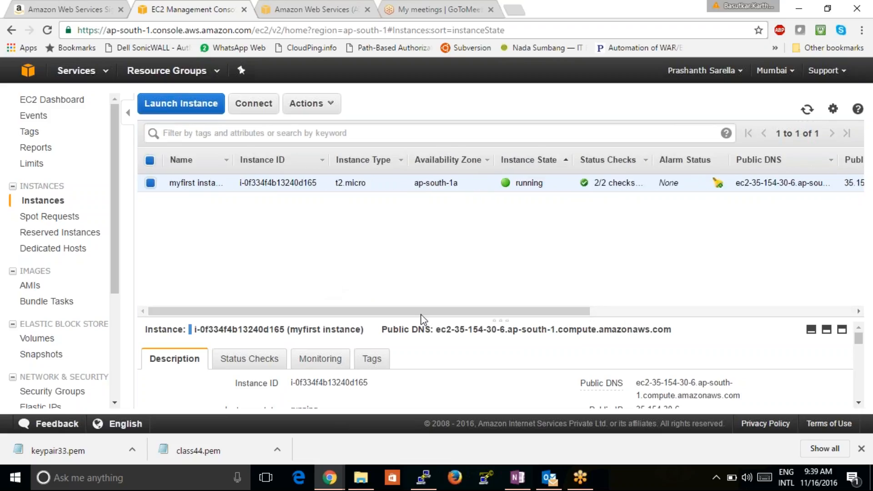
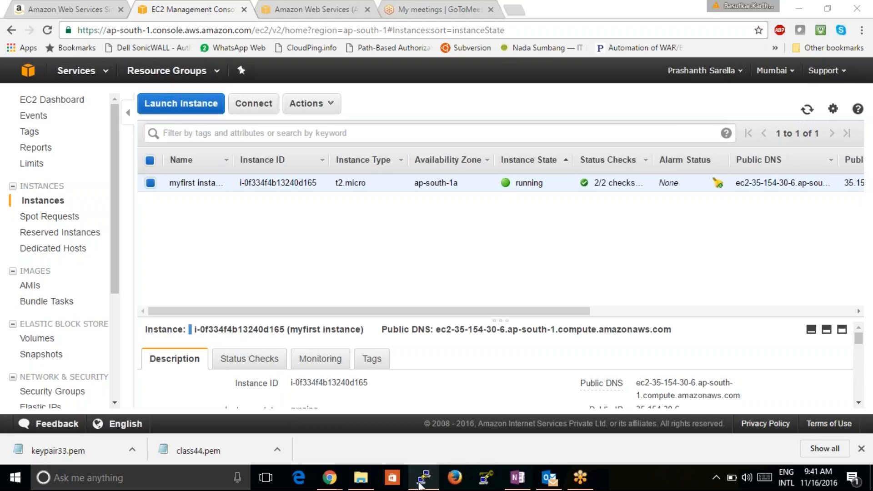
mouse_move(364, 483)
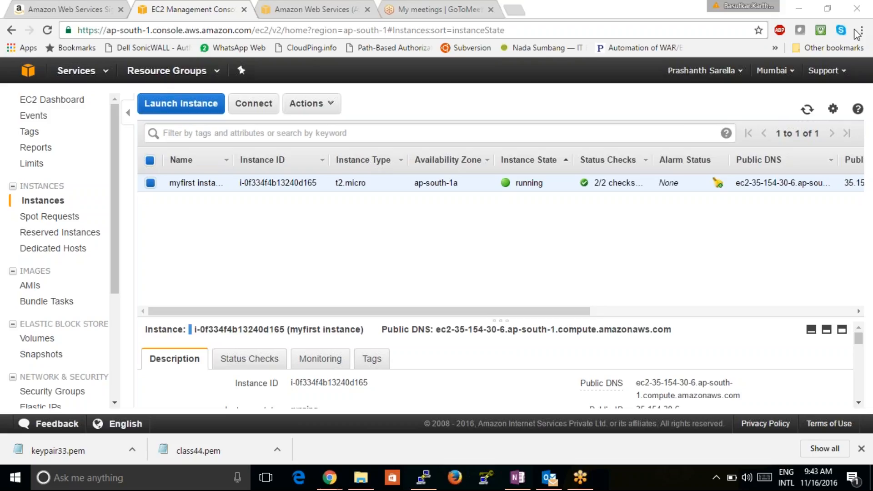
click(700, 103)
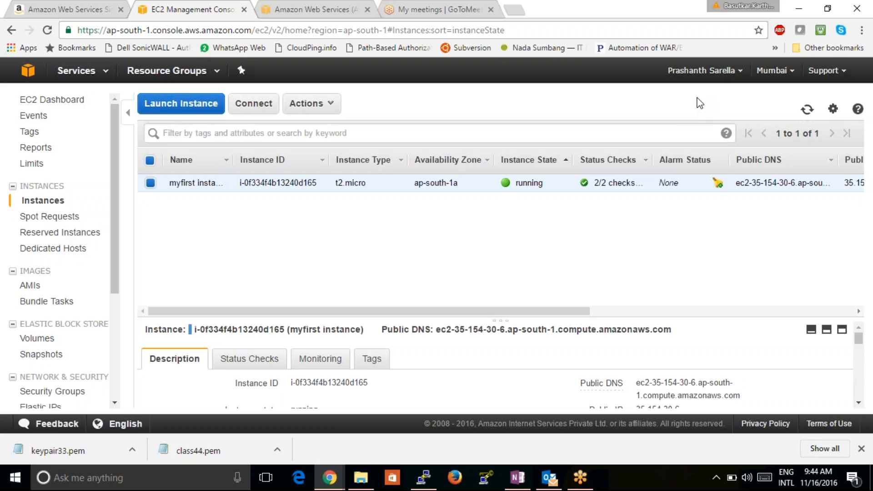
click(715, 14)
click(715, 14)
click(731, 72)
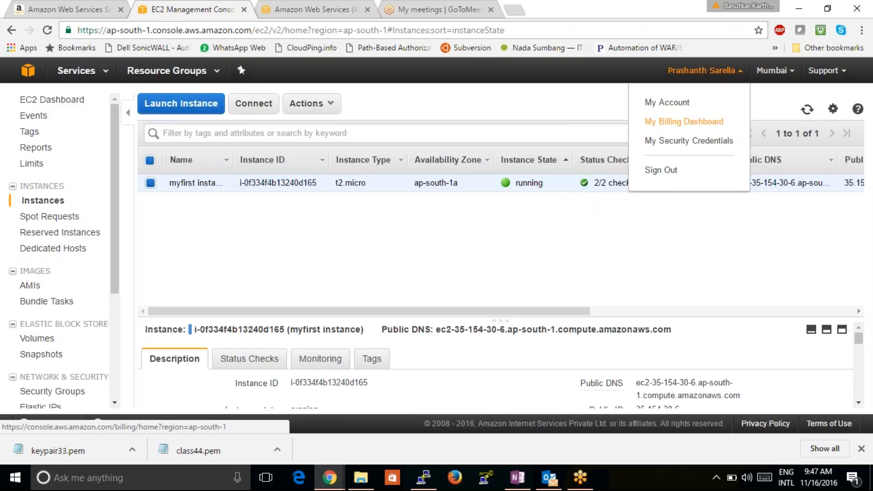
Step: Search Google for "s3 aws calculator" in a new tab and open the Amazon Web Services Simple Monthly Calculator
key(ctrl+t)
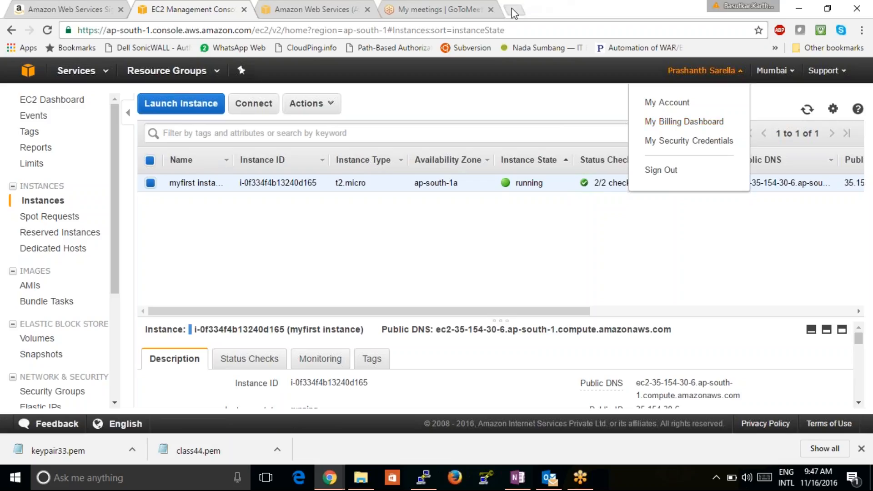
text(s2)
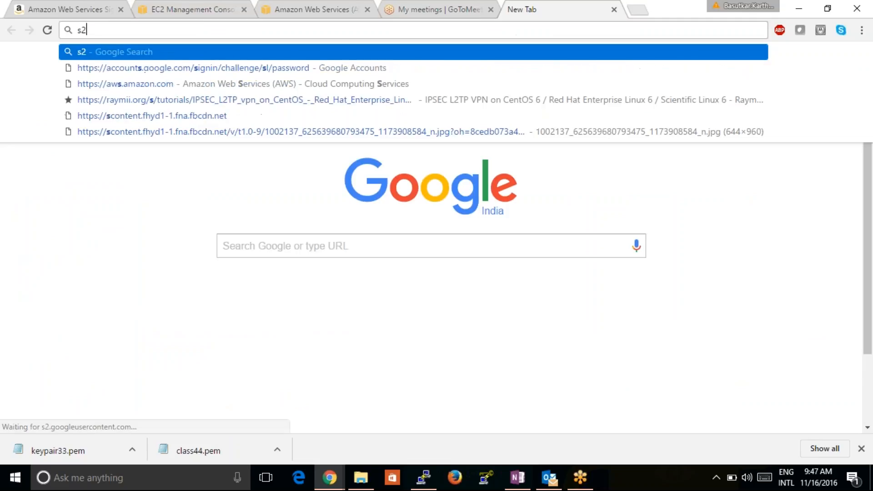
key(BackSpace)
text(3 a)
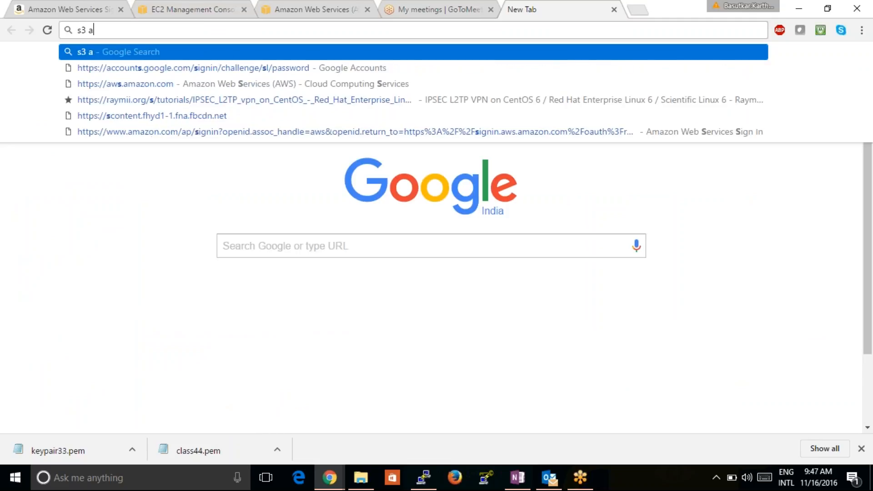
text(ws ca)
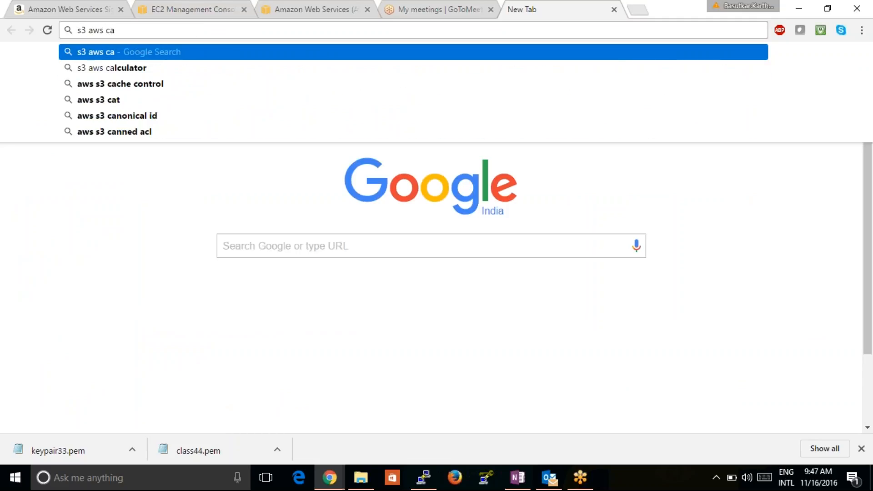
key(Down)
key(Return)
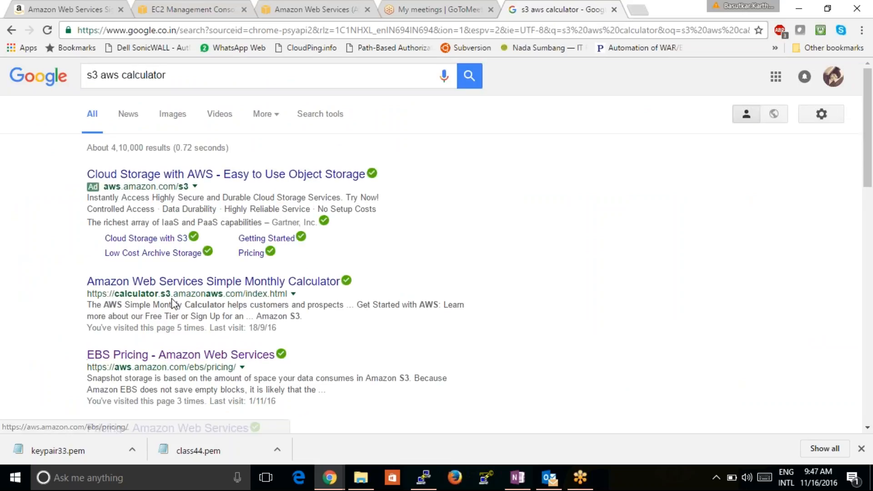
click(167, 284)
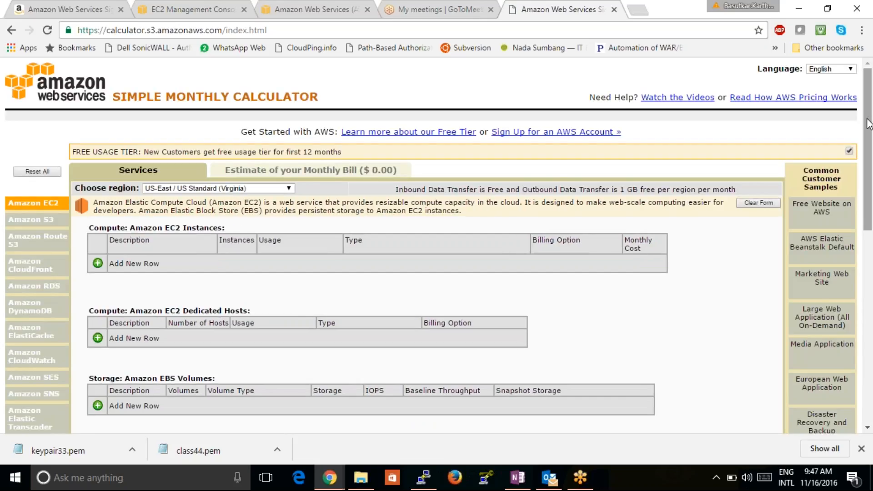
Step: Set the calculator's region to Asia Pacific (Mumbai)
drag(868, 119, 868, 122)
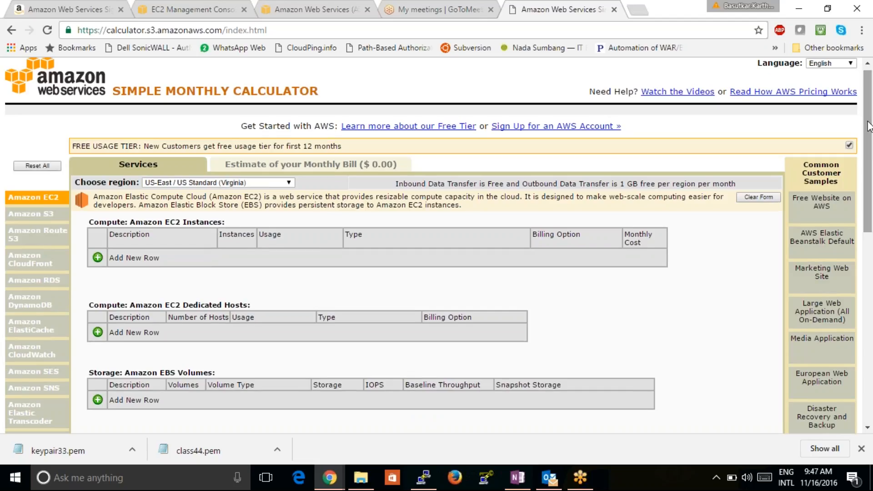
click(252, 182)
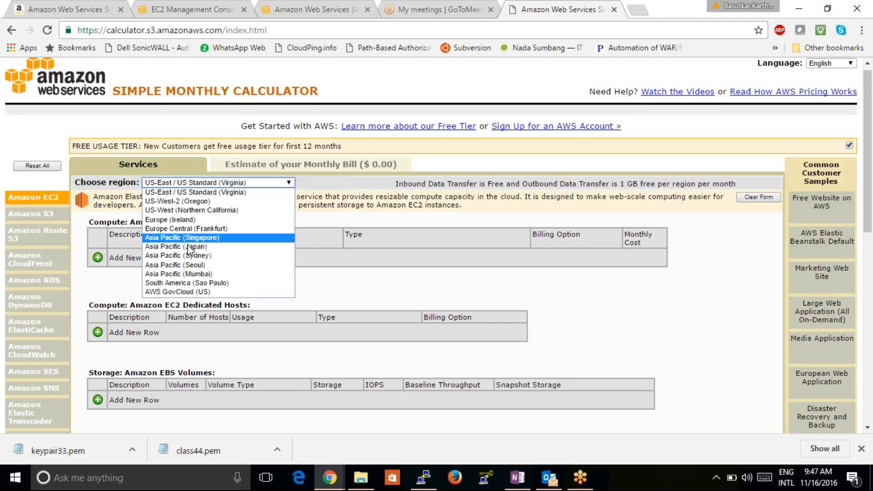
click(194, 276)
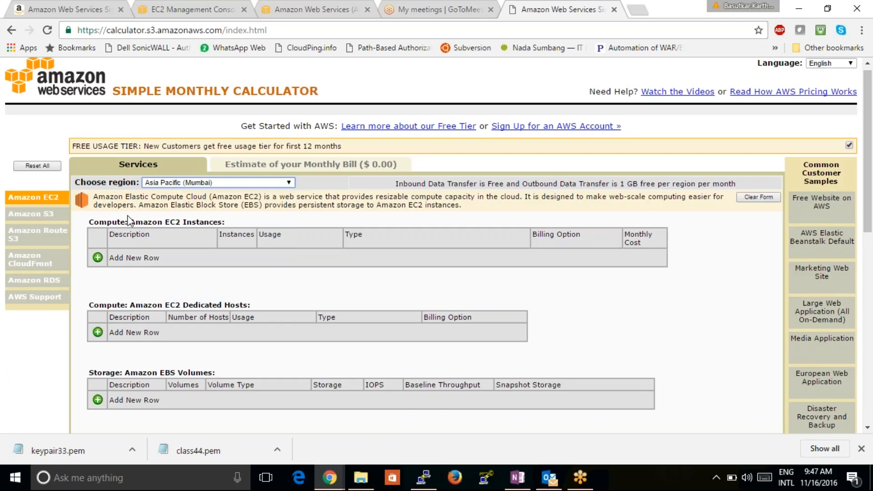
Step: Add an Amazon EC2 instance row with the description "adjvcjda" and look through its usage unit options
drag(130, 222, 224, 223)
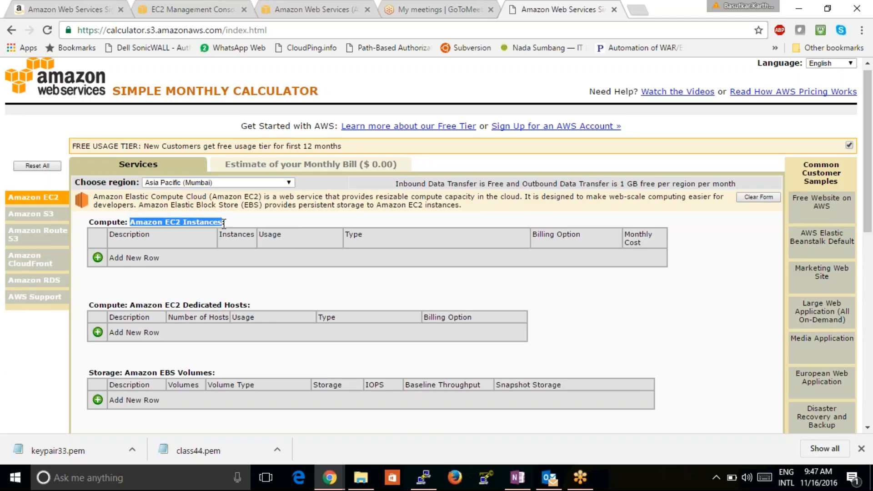
click(98, 257)
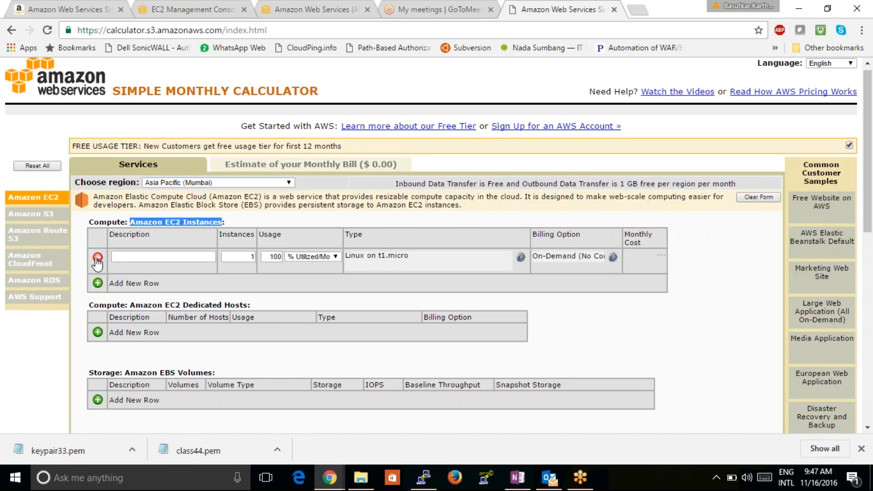
click(147, 259)
text(adjvcjda)
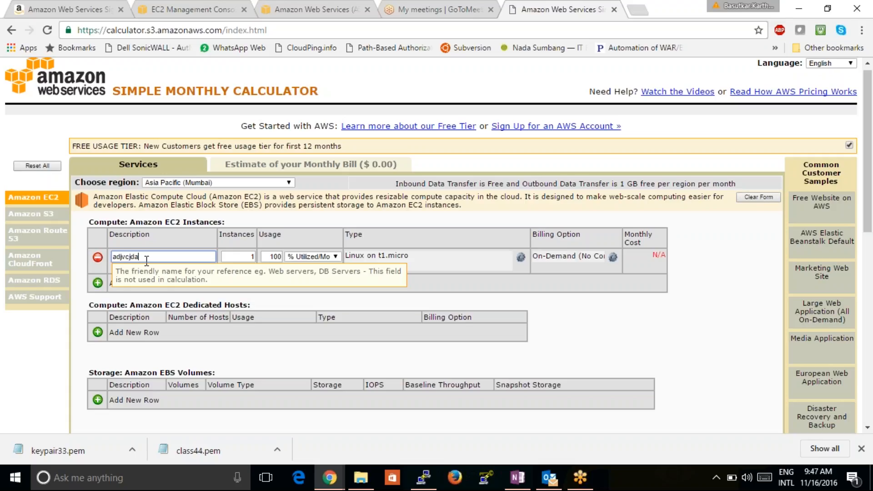
key(Tab)
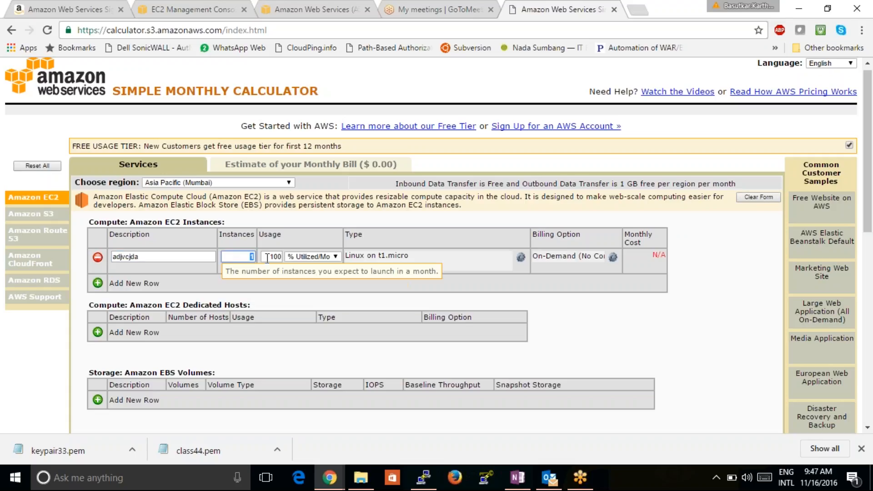
click(305, 257)
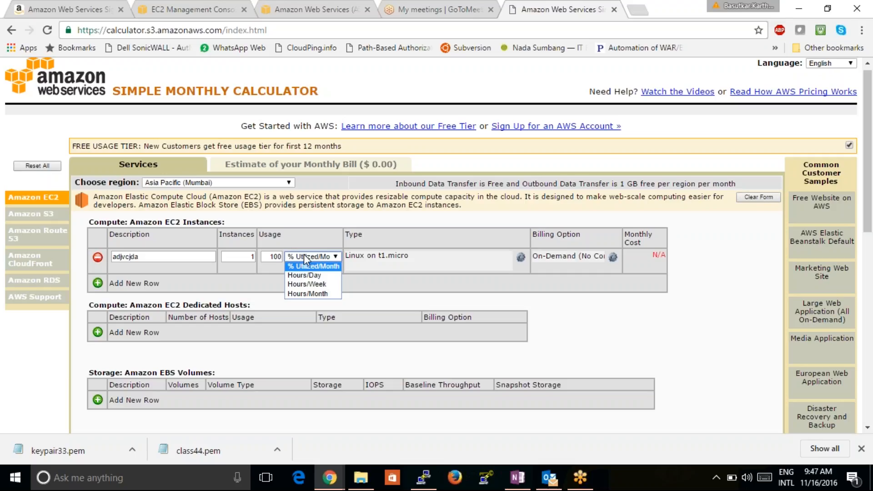
click(365, 303)
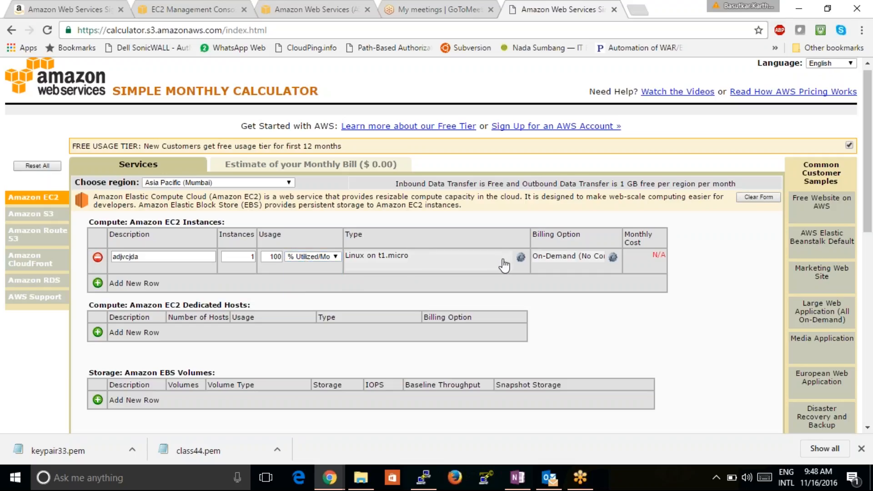
Step: Choose m4.large as the EC2 row's instance type and highlight its on-demand and reserved hourly costs under Linux
click(521, 258)
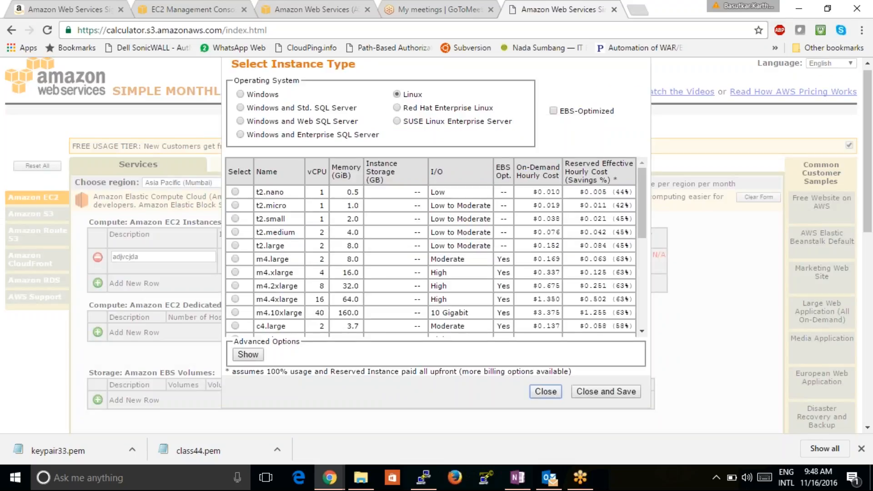
click(235, 259)
drag(529, 259, 562, 258)
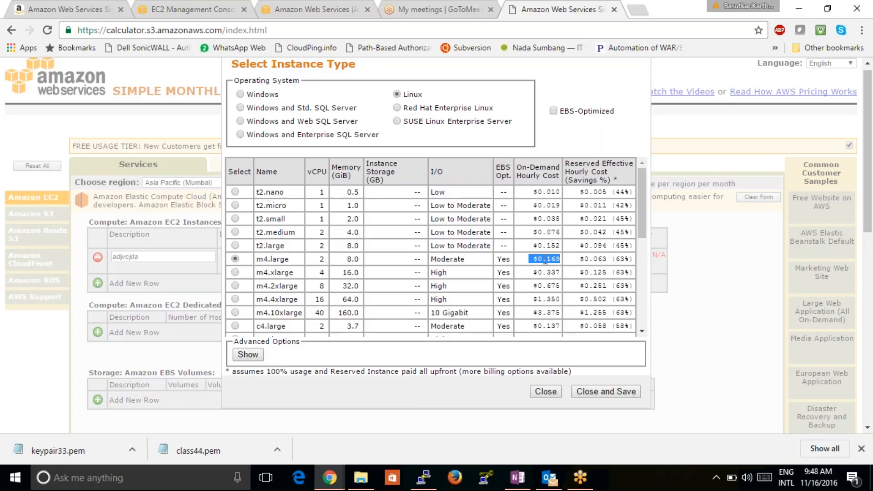
click(584, 259)
drag(584, 259, 612, 259)
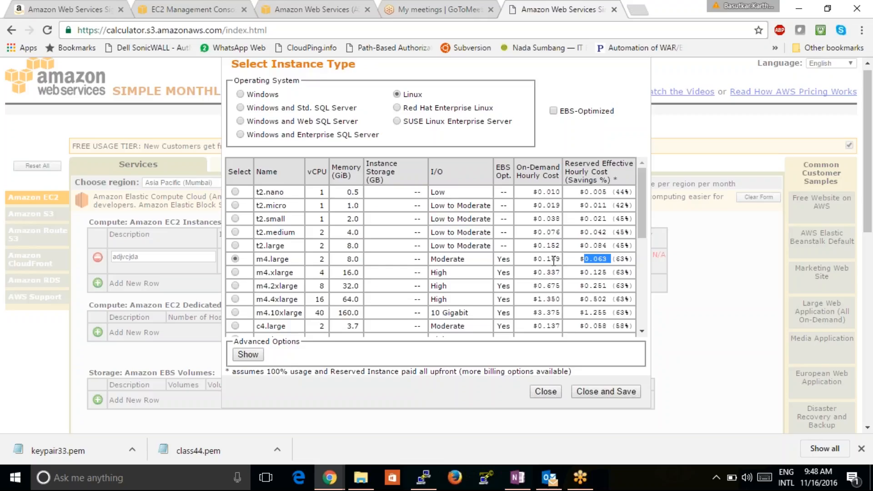
Step: Switch the operating system to Windows and examine the m4.large on-demand cost, reserved cost and savings percentage
click(240, 95)
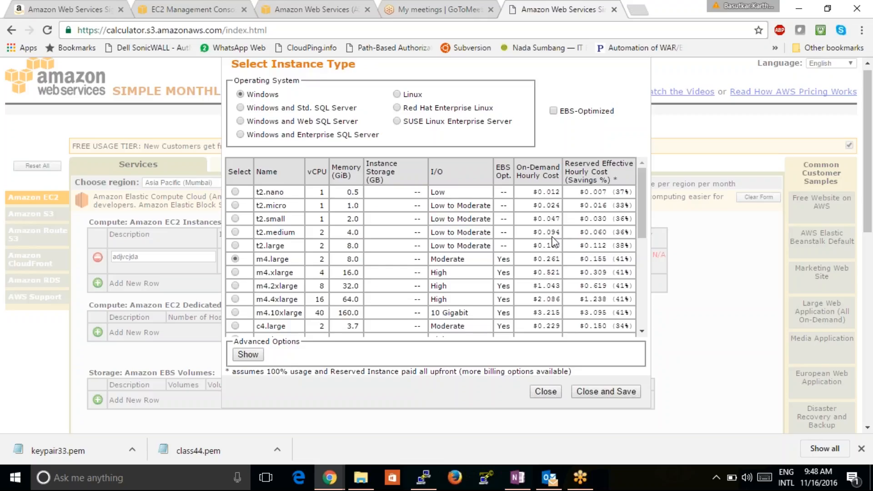
drag(529, 258, 574, 260)
drag(569, 163, 621, 170)
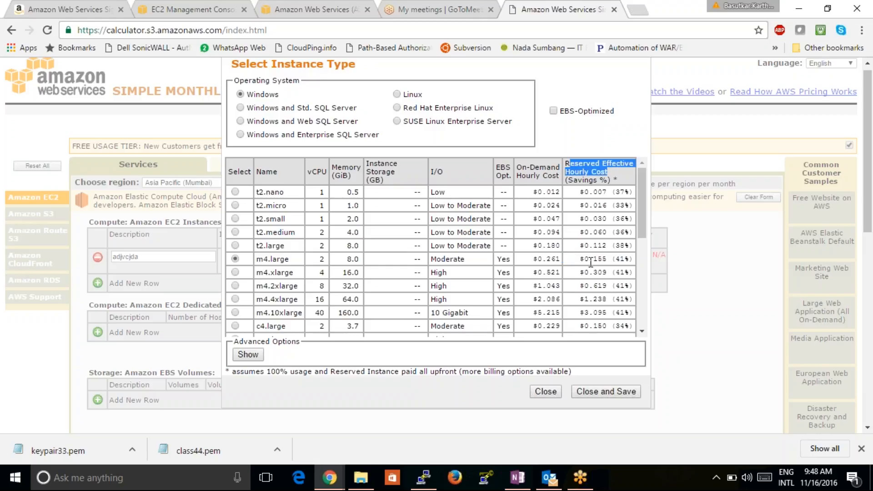
drag(616, 259, 631, 261)
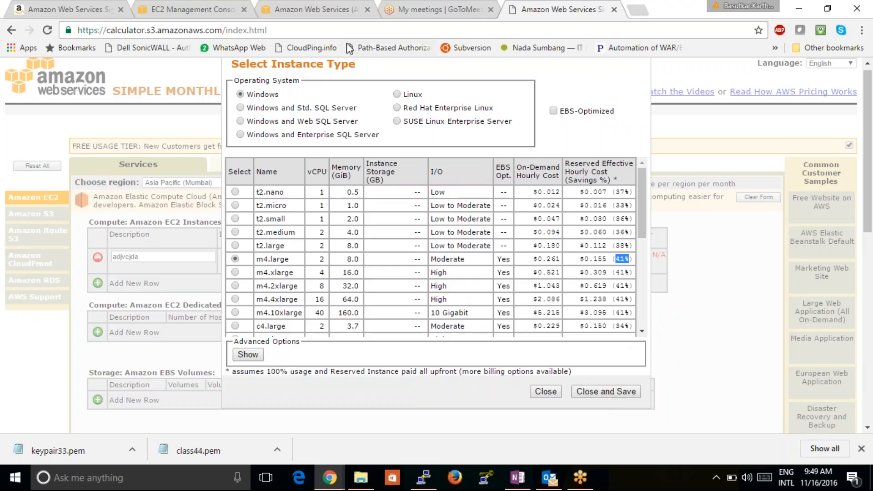
Step: Set the operating system back to Linux and save the m4.large instance type selection
click(399, 96)
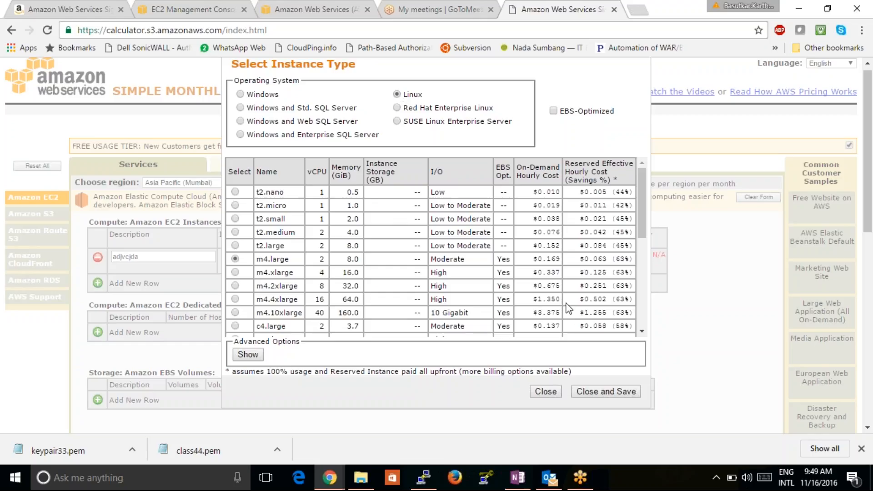
click(594, 392)
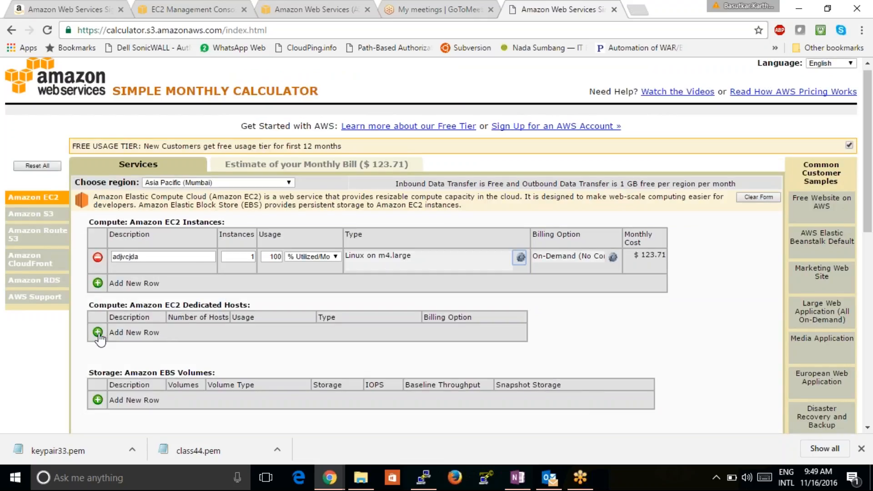
Step: Add an Amazon EBS volume row with the description "wddwf", volume type Magnetic and 100 GB of storage
click(99, 400)
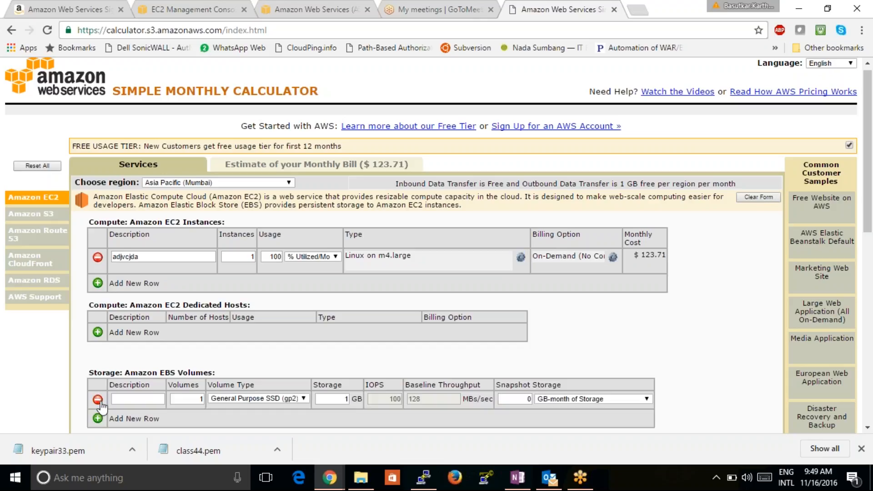
drag(227, 222, 142, 222)
drag(251, 305, 169, 305)
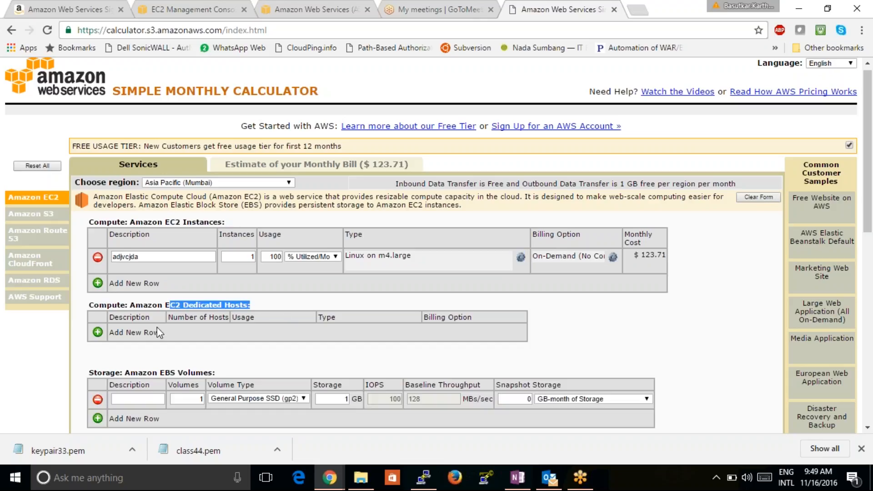
click(136, 399)
text(wddwf)
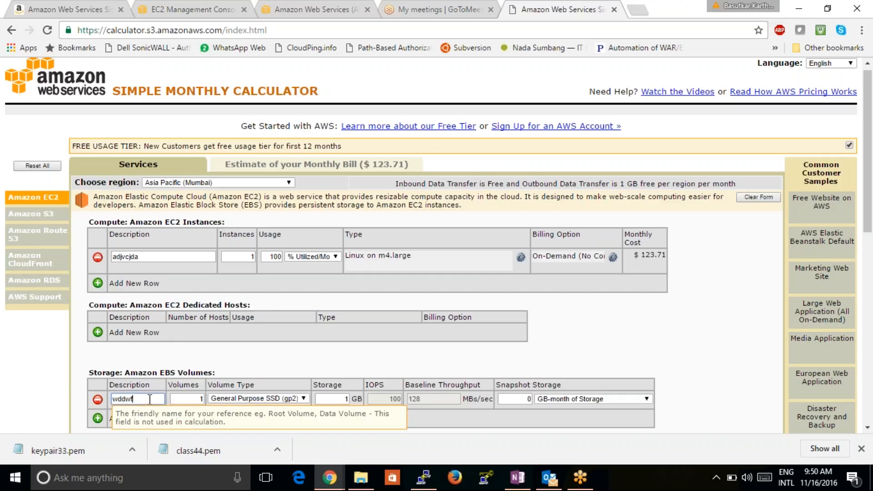
click(268, 399)
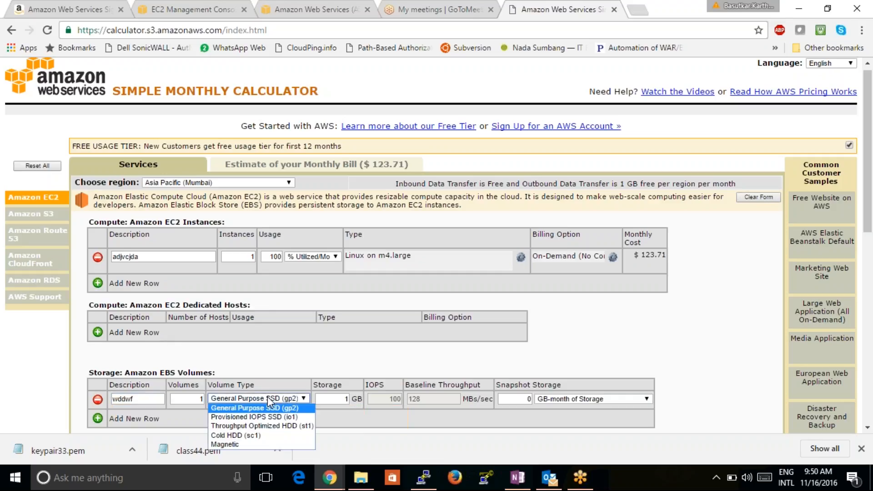
click(256, 443)
key(Tab)
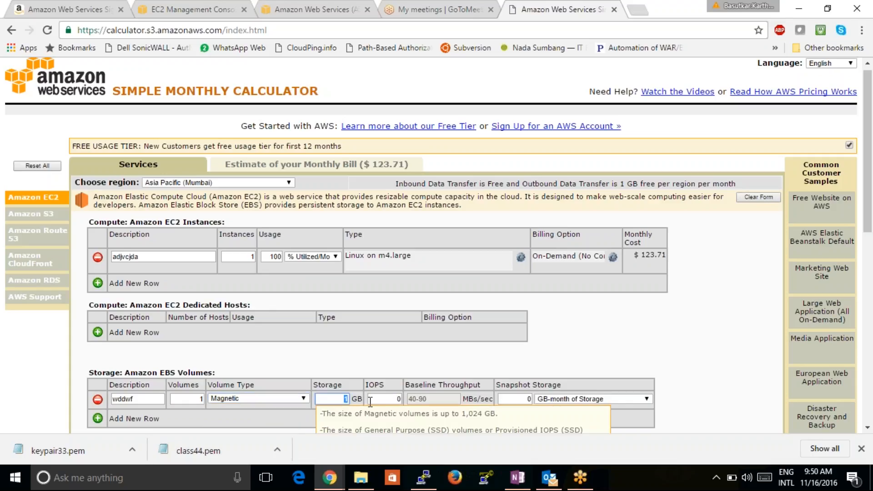
text(100)
click(460, 355)
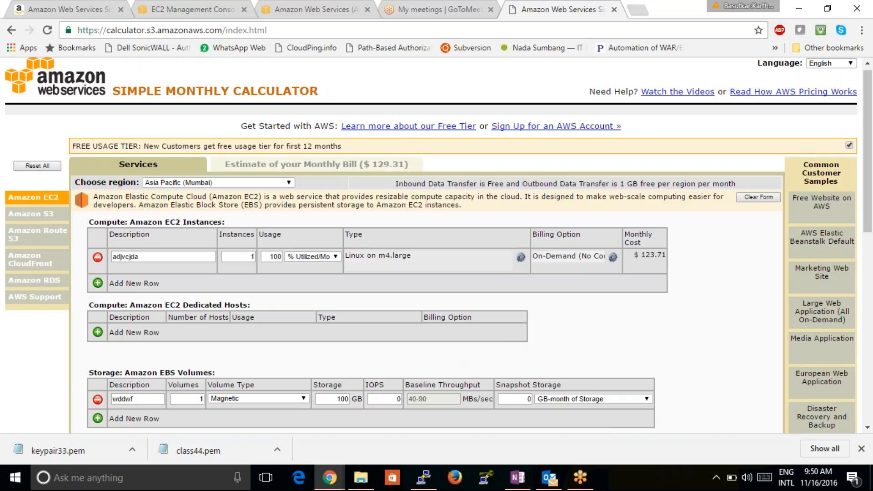
Step: Review the monthly bill estimate against the configured EC2 services, and return to the service configuration
click(387, 173)
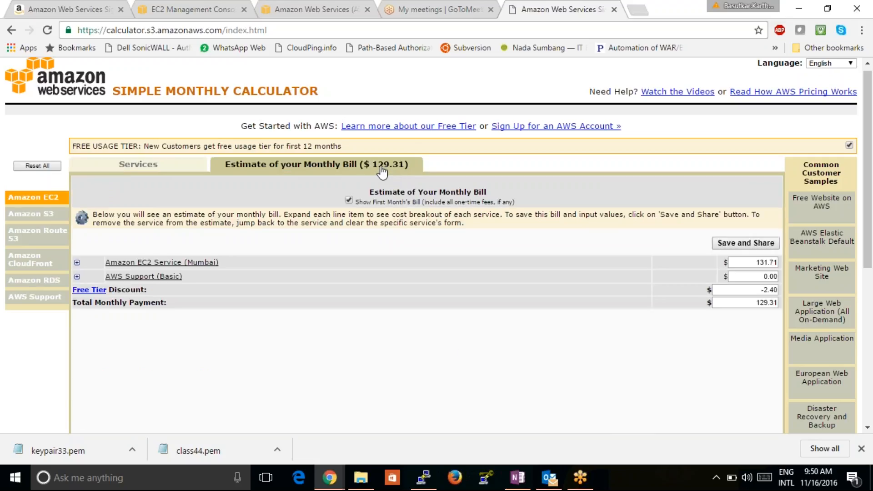
click(153, 167)
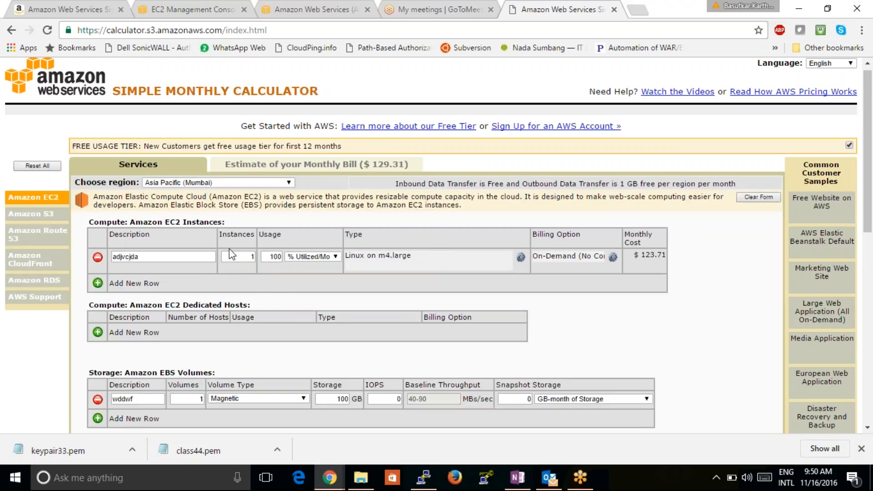
click(301, 169)
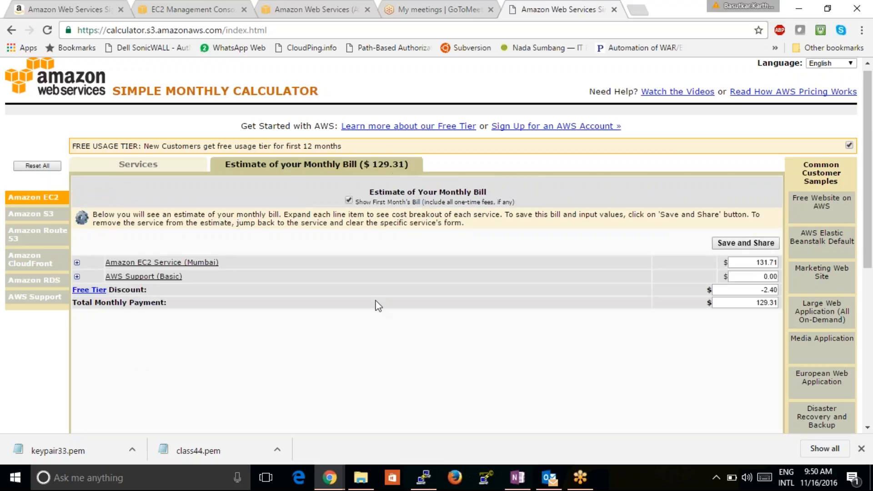
click(135, 169)
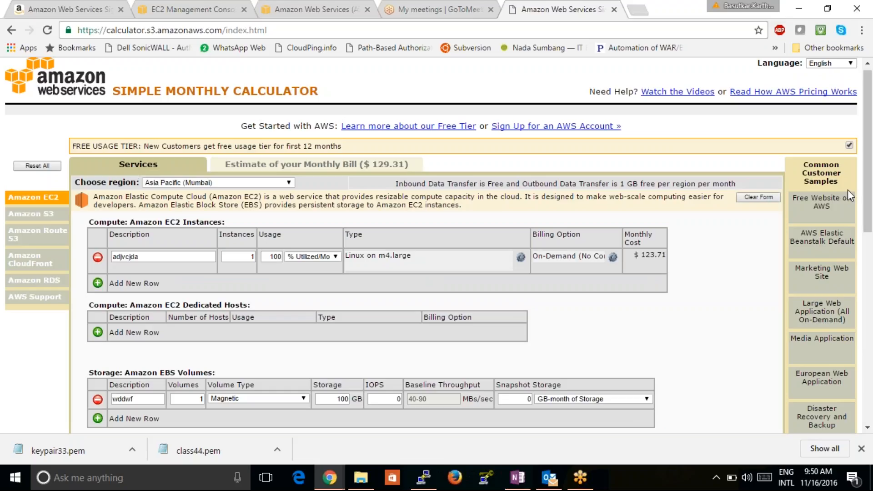
Step: Set the number of additional Elastic IPs to 1, check the updated monthly bill estimate, and return to the service configuration
drag(866, 198, 866, 262)
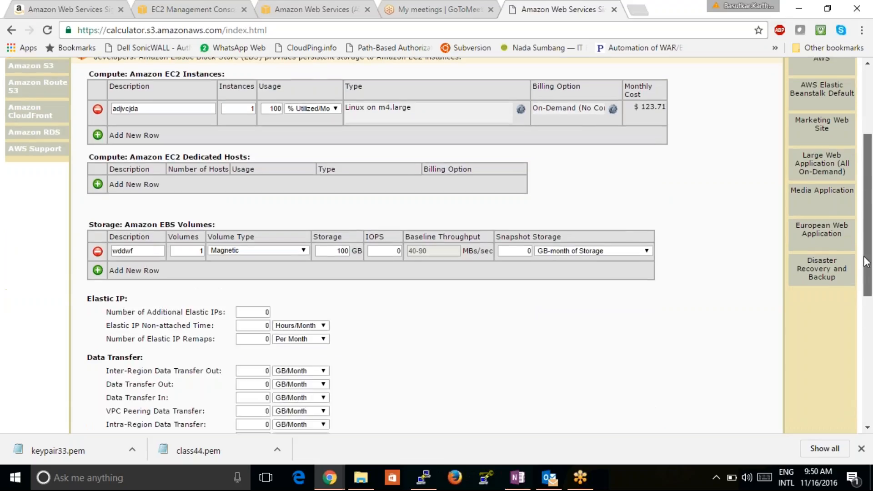
click(261, 312)
drag(261, 312, 293, 315)
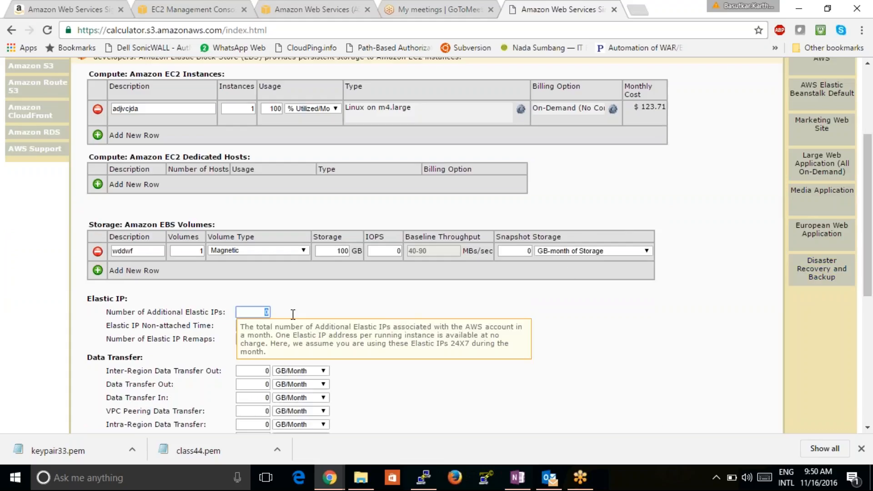
text(1)
drag(868, 225, 869, 158)
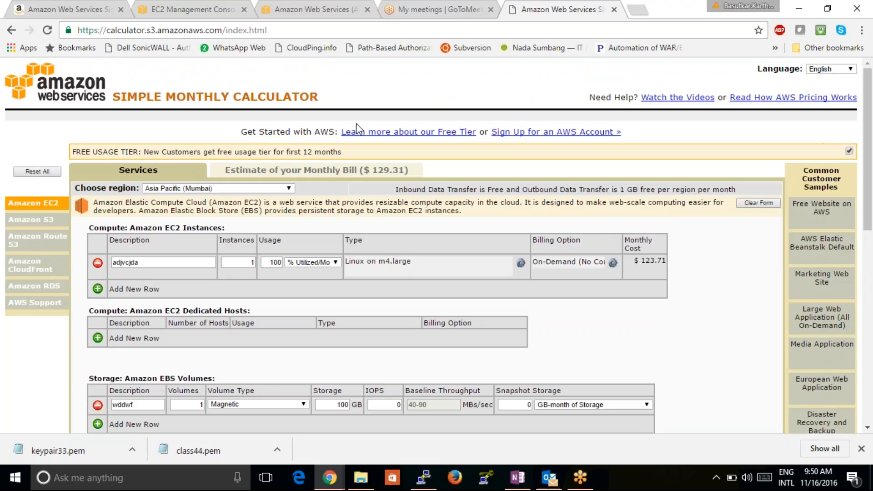
click(394, 181)
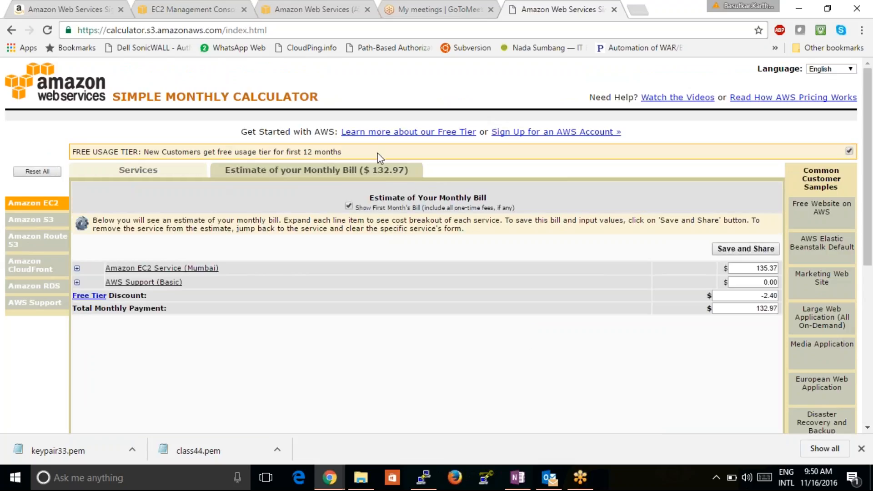
click(183, 172)
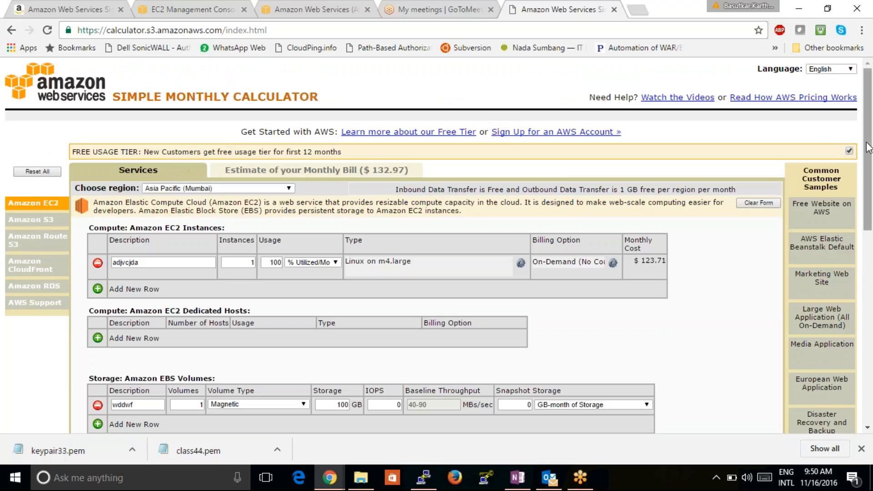
Step: Set the EC2 inter-region data transfer out to 100 GB/Month
drag(868, 146, 862, 307)
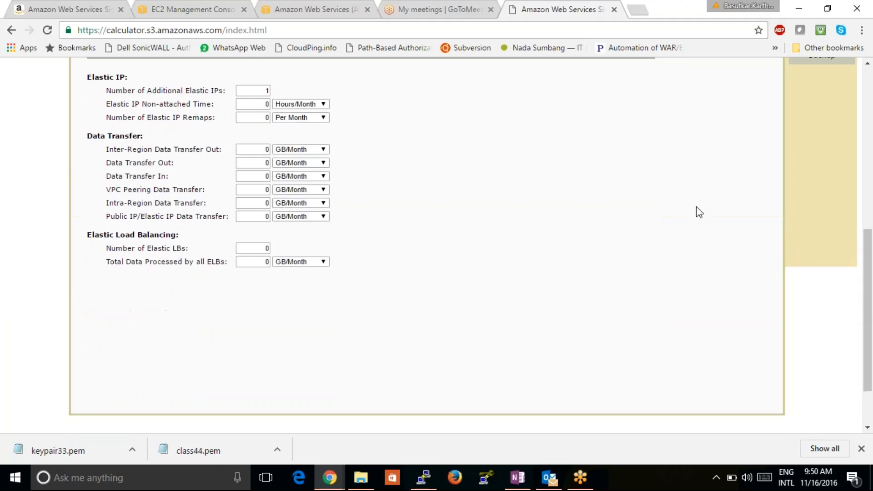
click(267, 150)
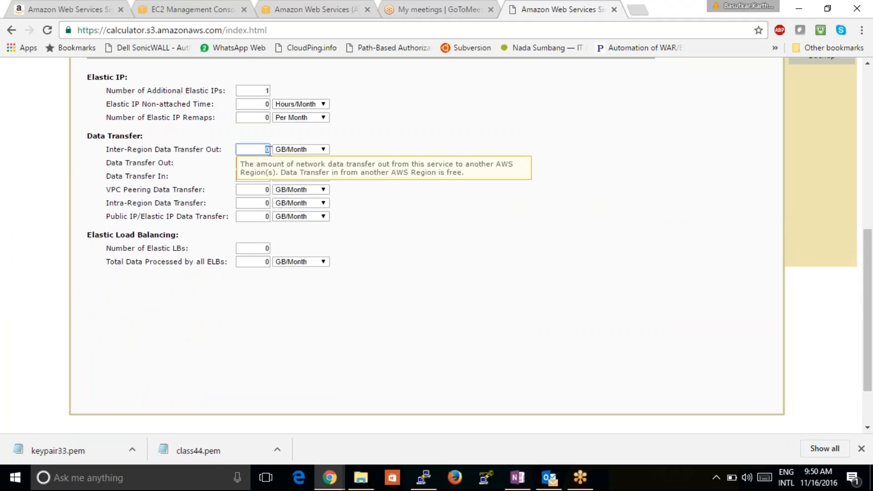
click(476, 129)
click(265, 149)
text(100)
click(393, 131)
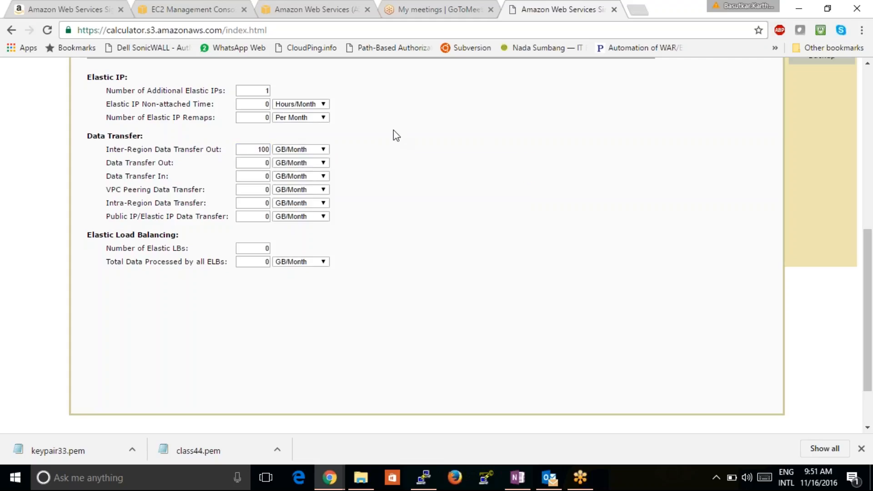
click(197, 10)
click(80, 9)
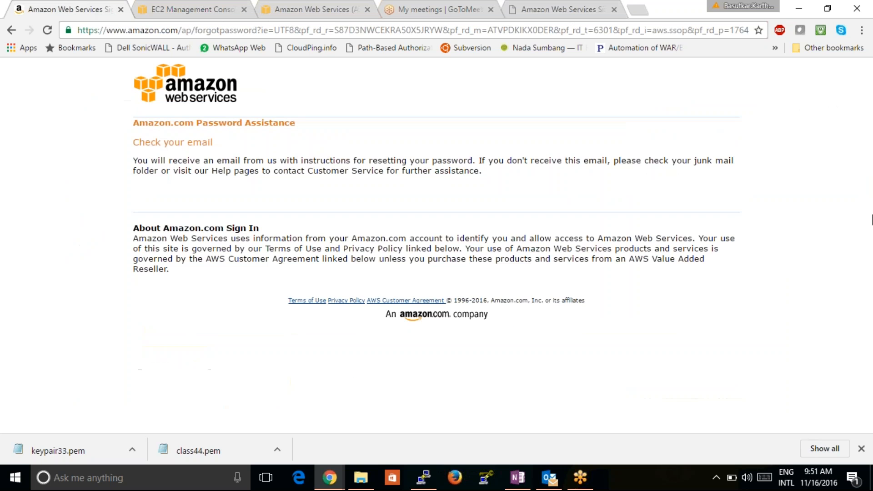
click(214, 10)
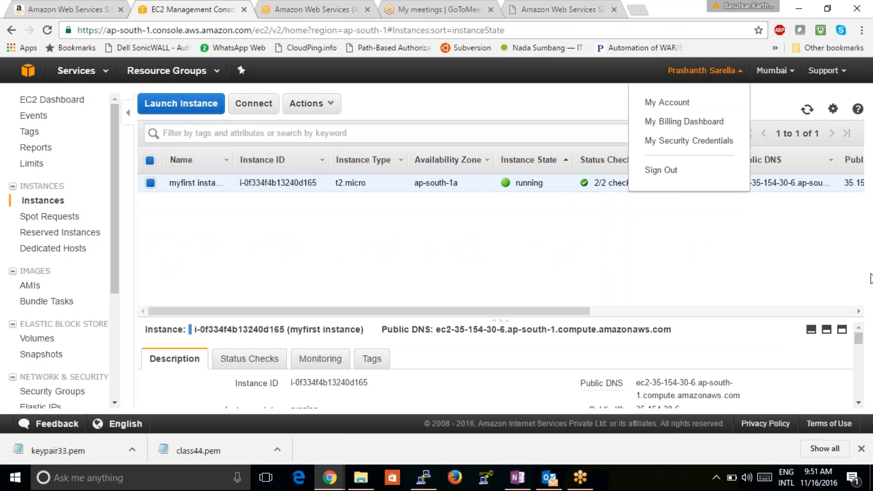
click(302, 10)
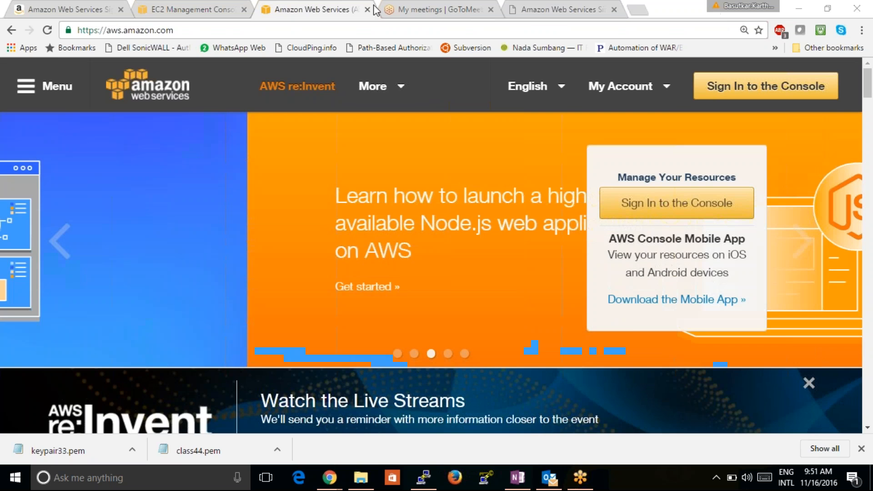
click(563, 9)
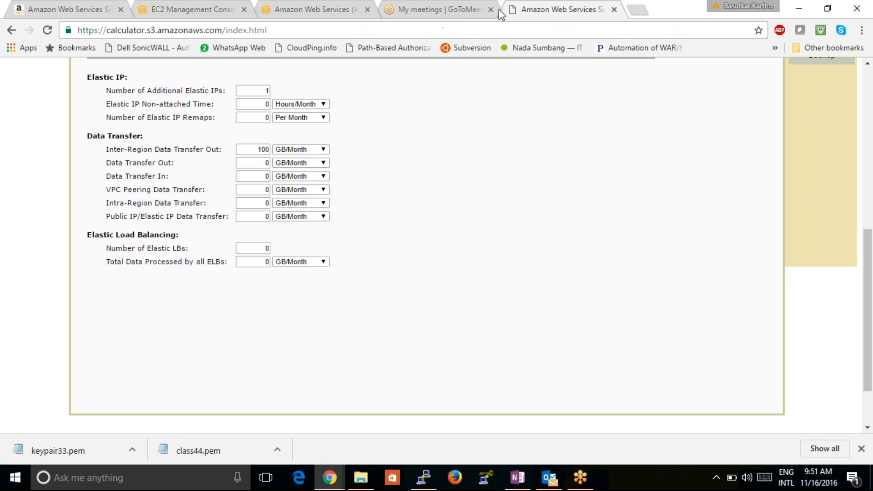
click(469, 9)
mouse_move(330, 477)
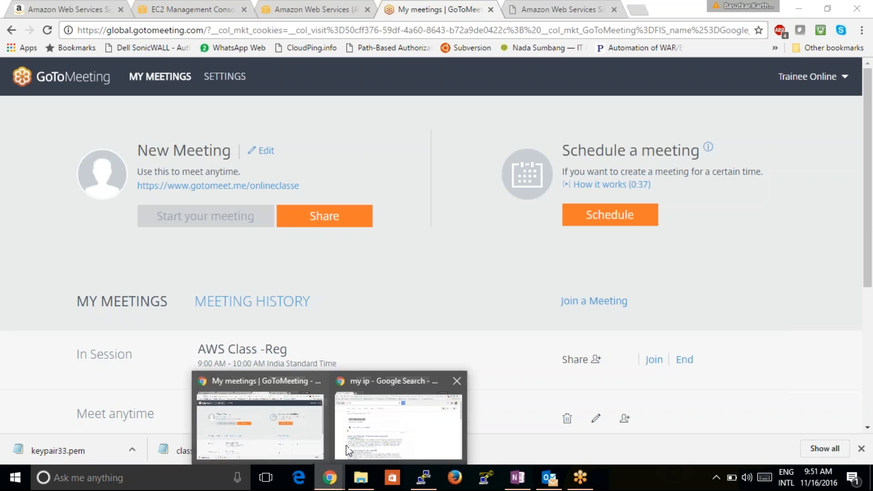
mouse_move(394, 427)
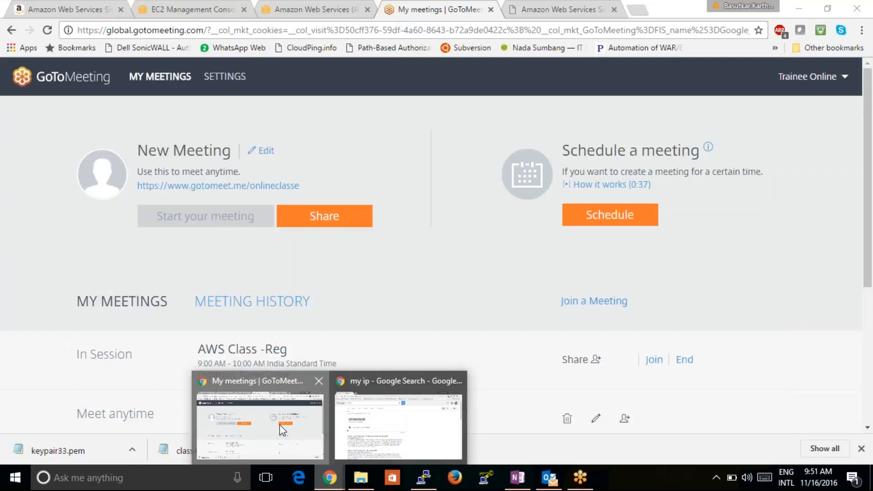
click(283, 431)
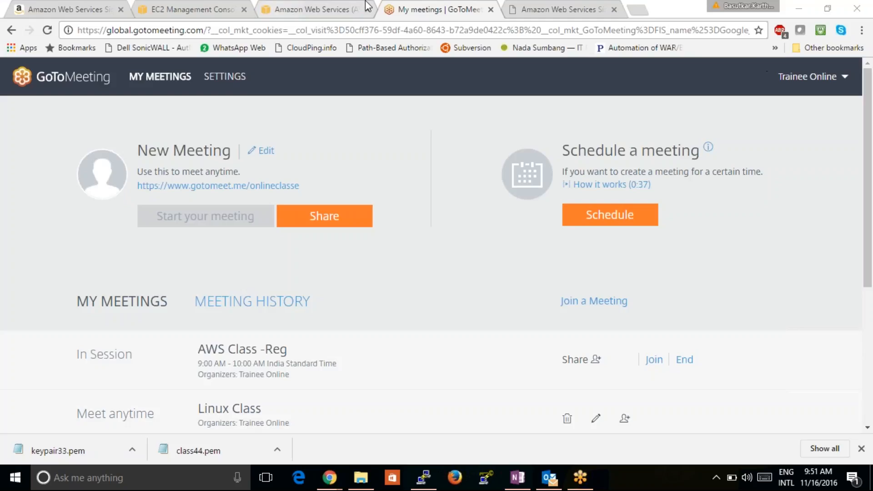
click(94, 6)
click(189, 9)
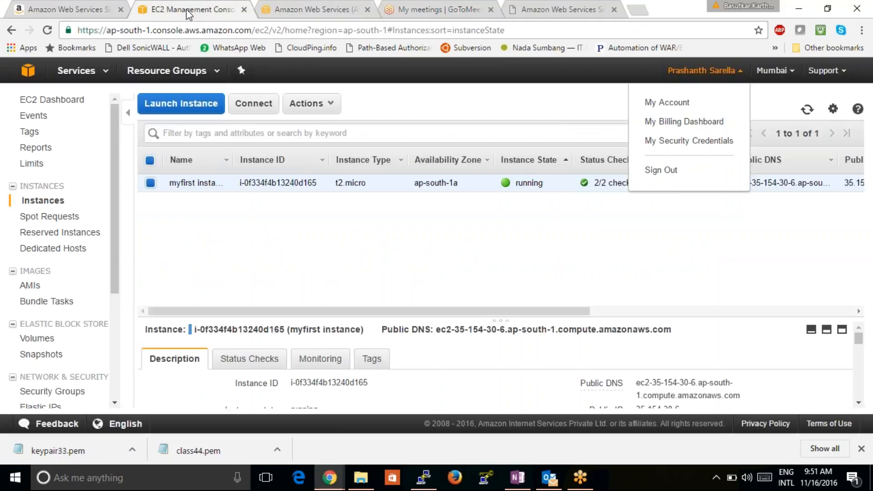
click(295, 11)
click(411, 10)
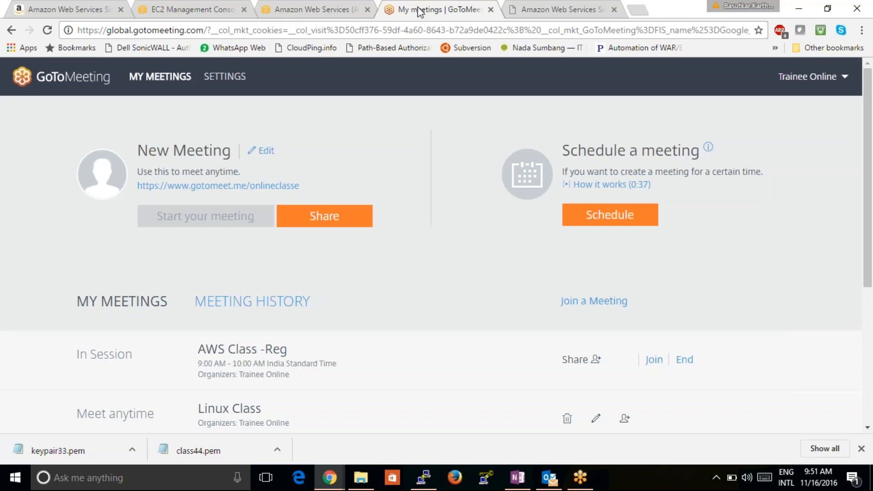
click(585, 3)
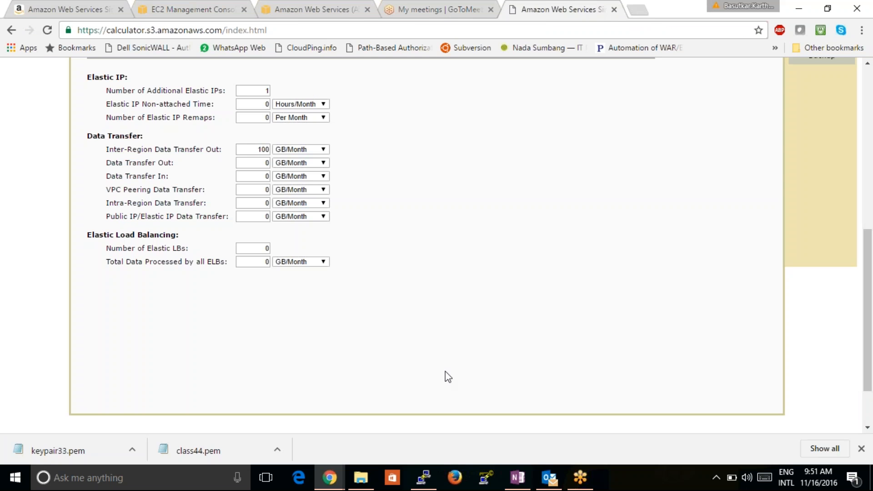
Step: Review the monthly bill estimate and its total monthly payment with the data transfer included
drag(869, 368, 856, 223)
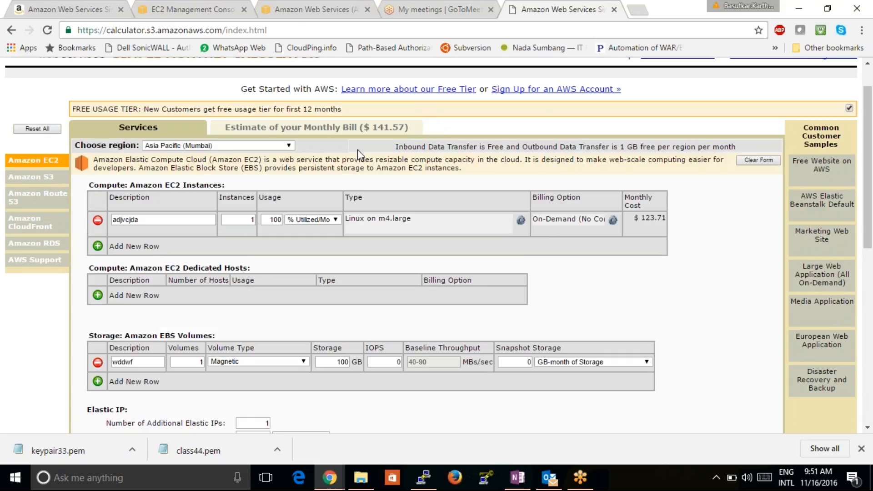
click(348, 129)
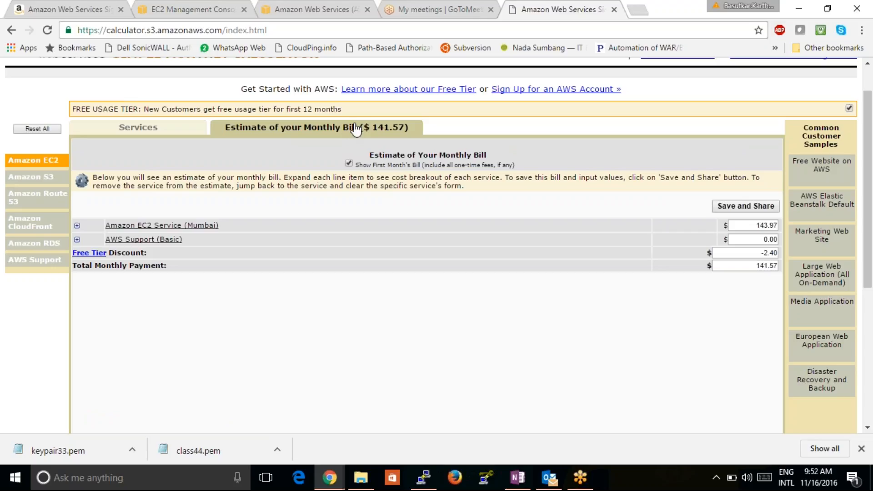
drag(757, 266, 781, 268)
click(781, 269)
Step: Look through the calculator forms for Amazon S3, Route 53, CloudFront and RDS
click(28, 177)
click(32, 201)
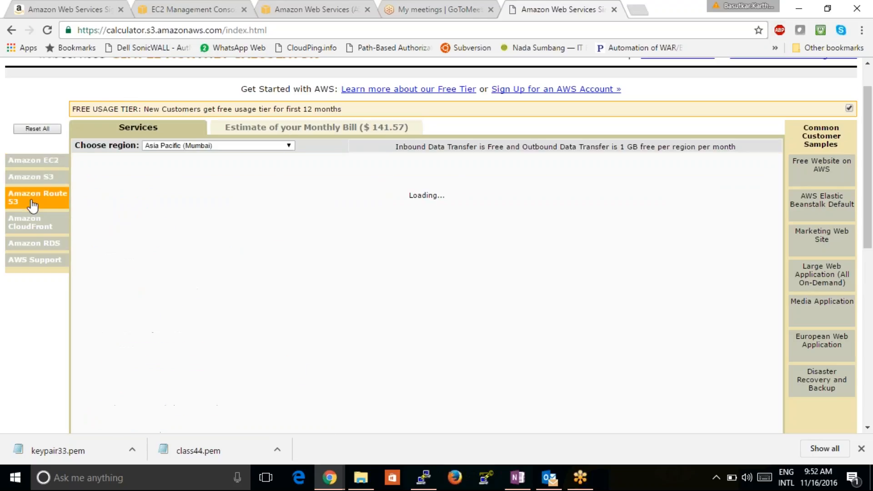
click(31, 224)
click(34, 243)
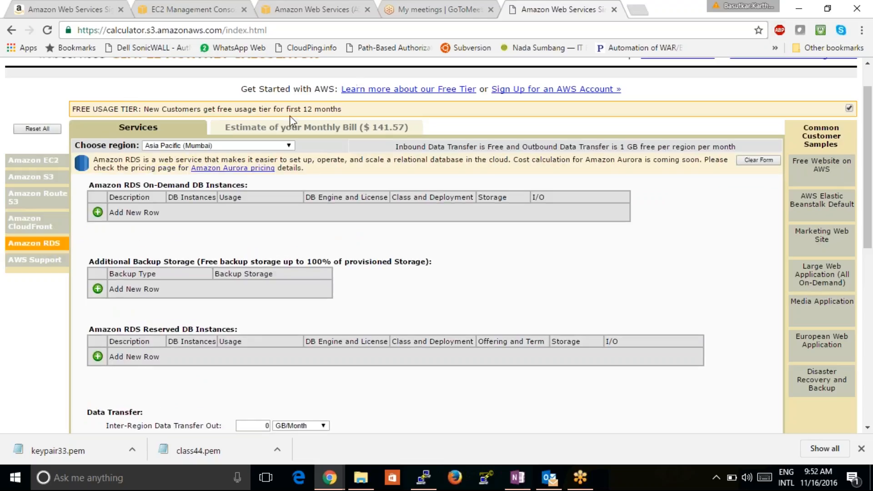
Step: Change the calculator region to US-East / US Standard (Virginia) and open the Amazon SNS service form
click(239, 145)
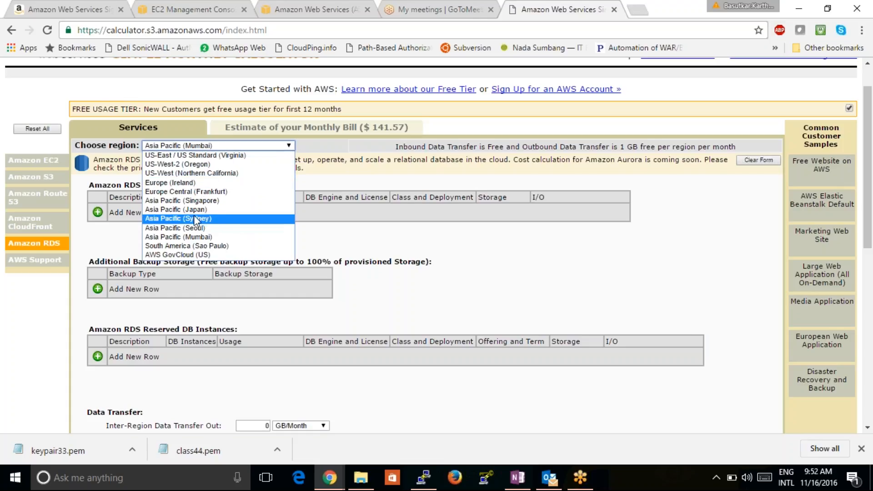
click(206, 156)
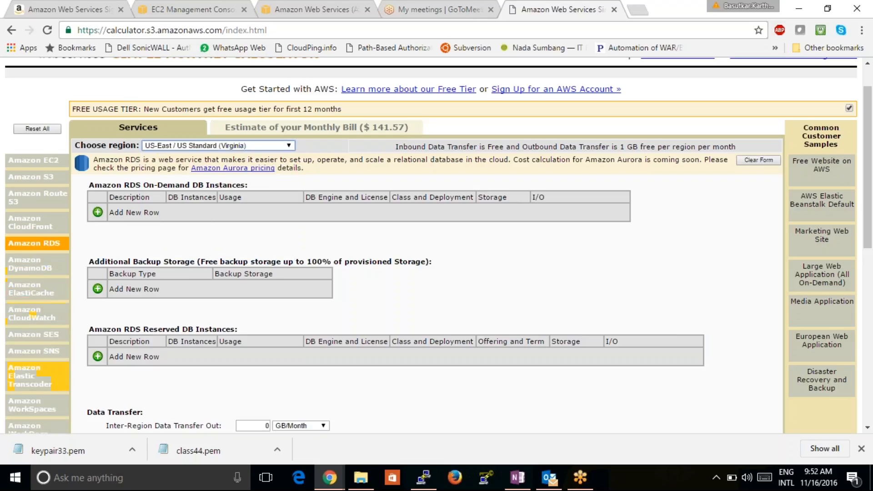
click(32, 357)
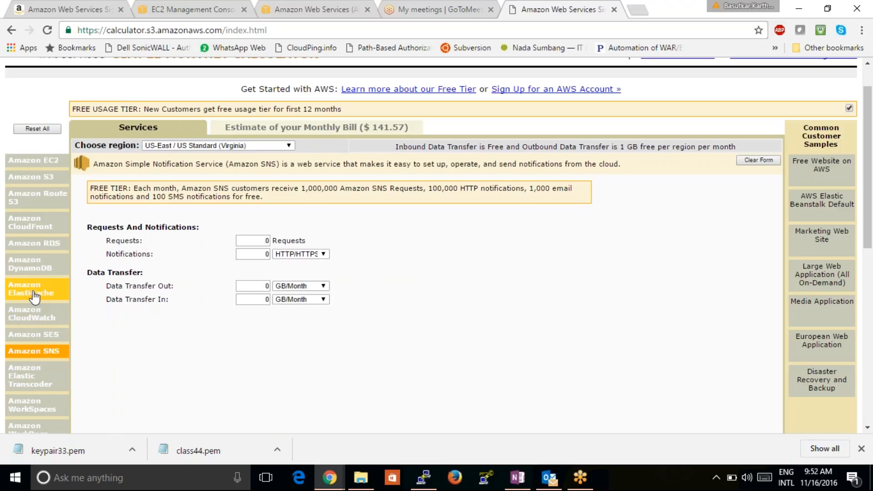
Step: Search Google for "aws region services list" in a new browser tab
click(282, 3)
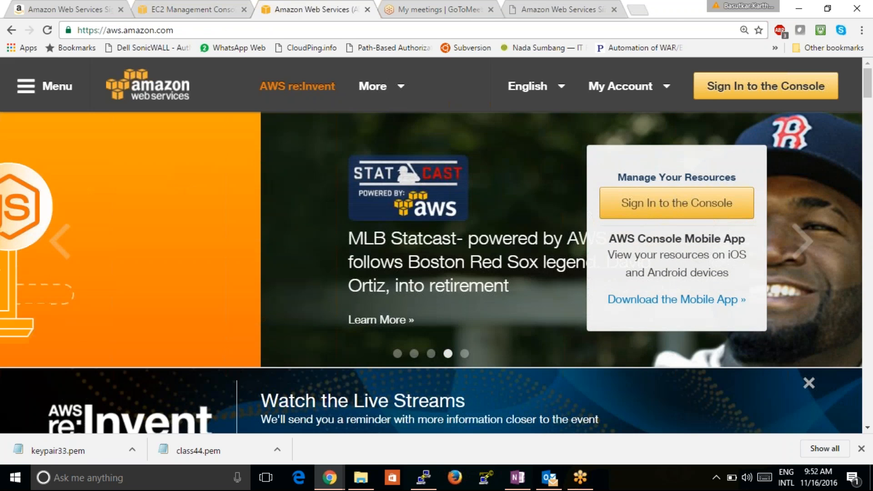
click(640, 9)
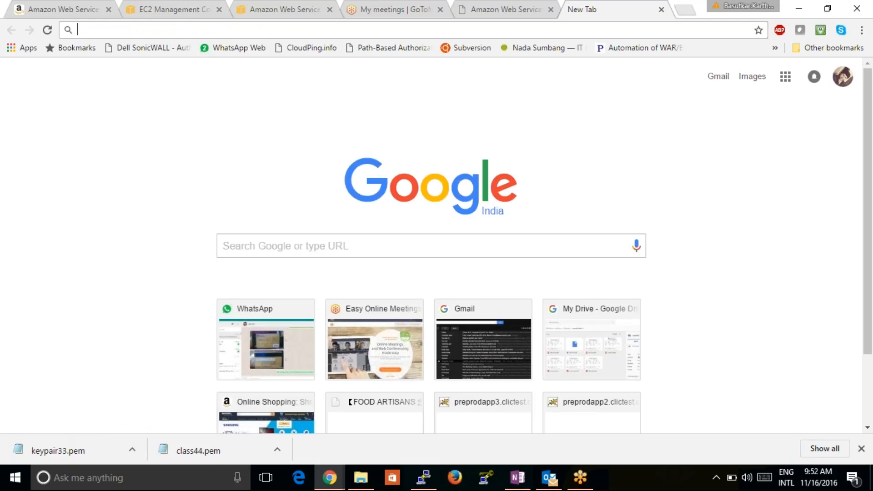
text(aws )
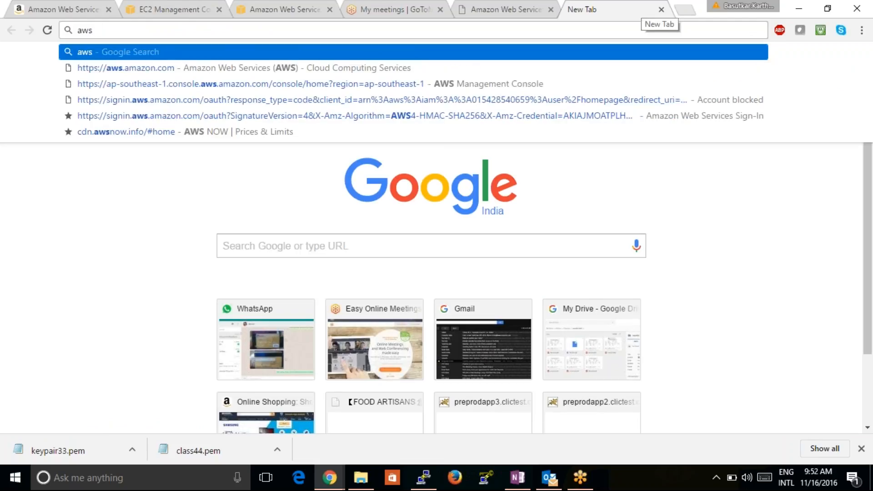
text(re)
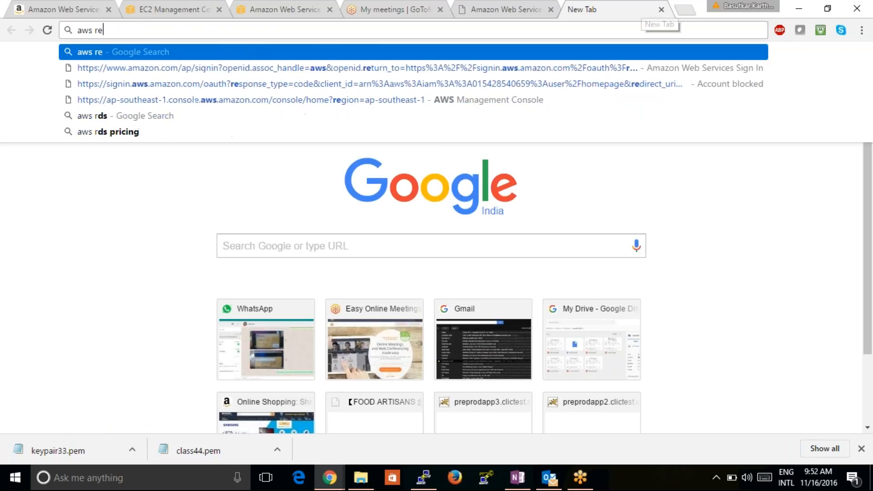
text(gion s)
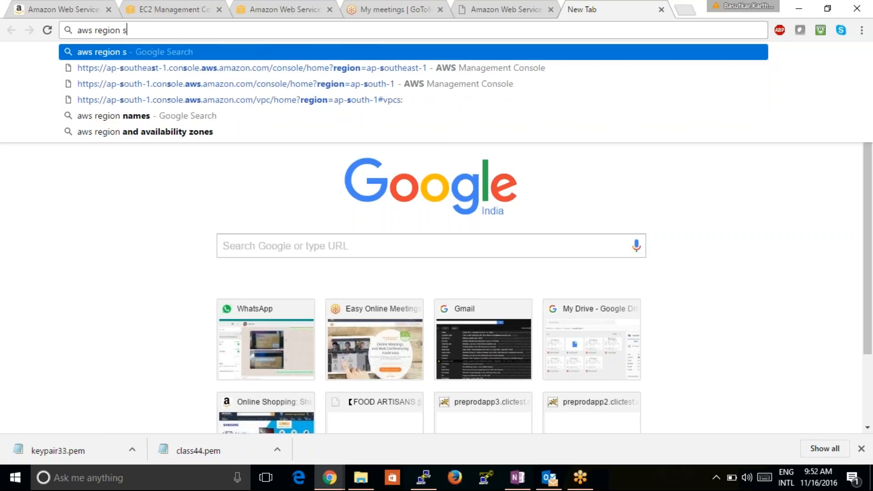
text(ervices list)
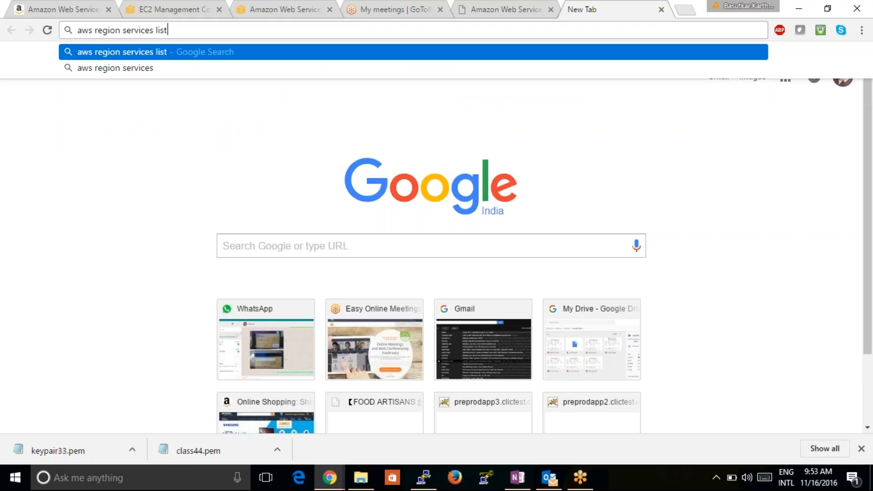
key(Return)
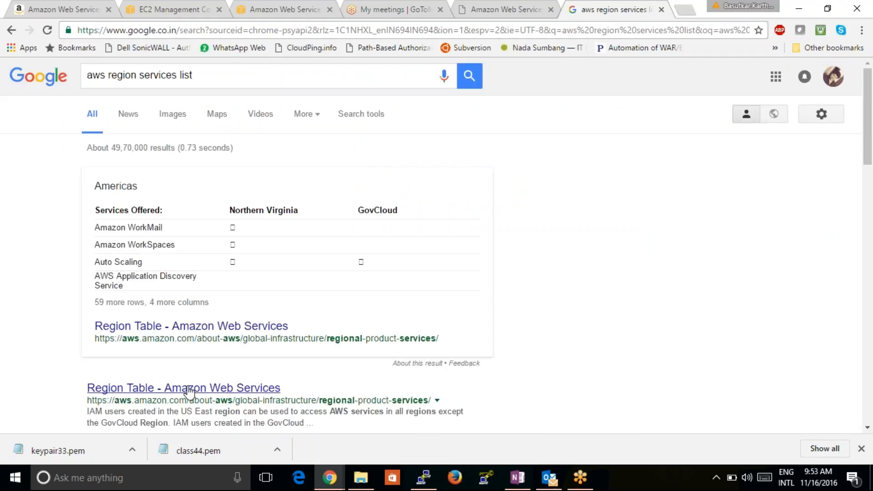
Step: Open the AWS Region Table page from the search results and display the services offered in Asia Pacific
click(189, 388)
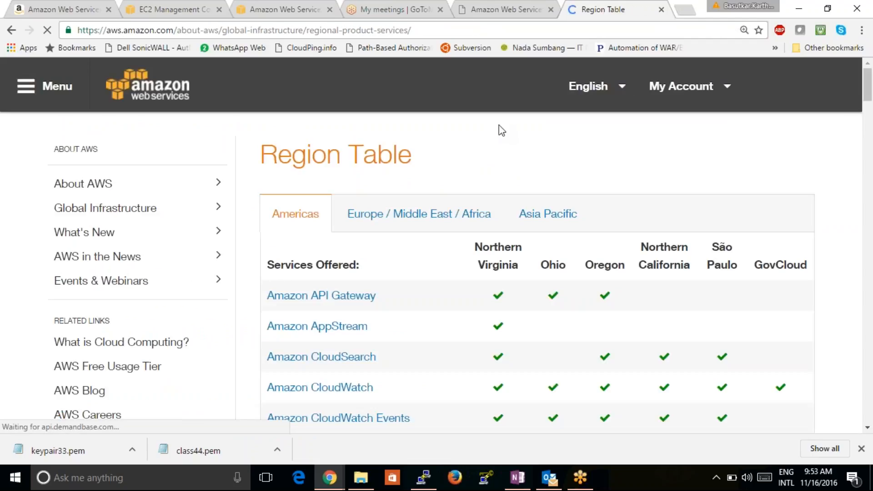
scroll(498, 129, down, 3)
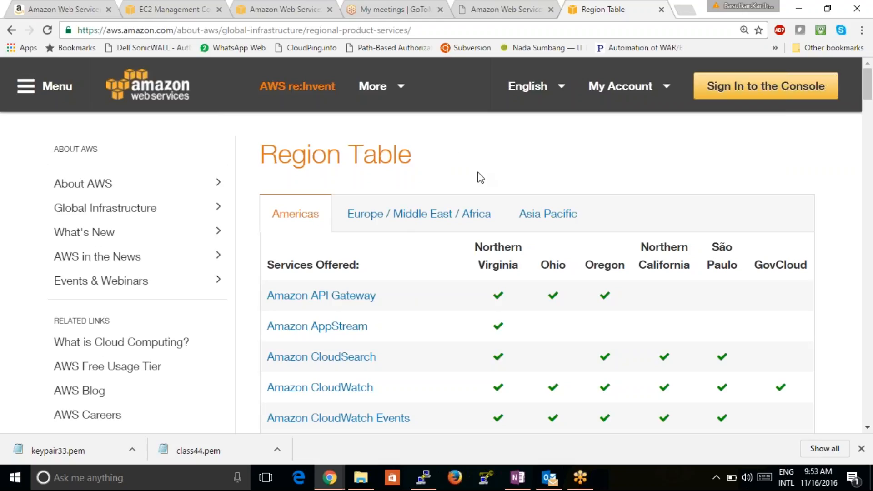
click(529, 218)
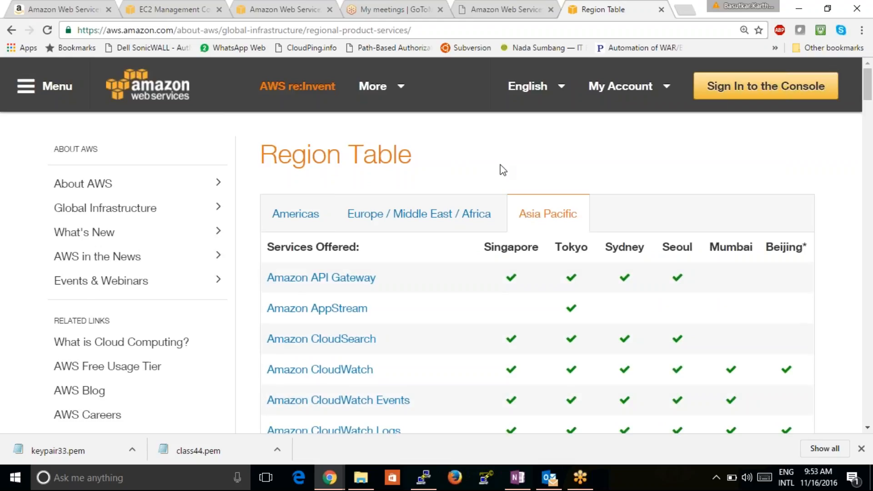
Step: Look through the Asia Pacific Region Table to compare which services are offered in each region, down to Edge Locations
scroll(502, 171, down, 1)
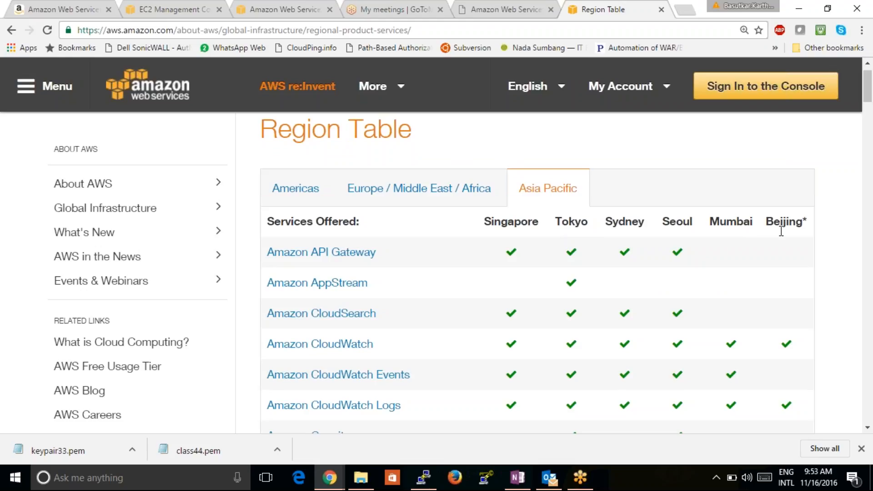
click(867, 427)
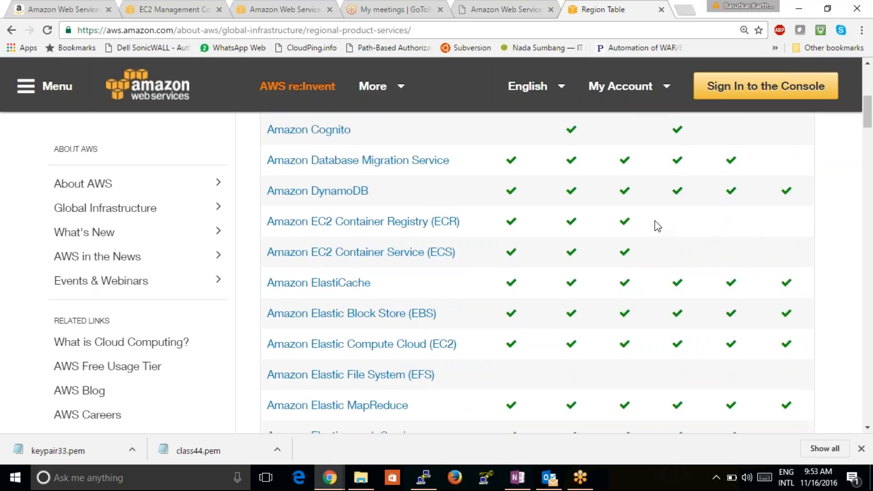
click(867, 428)
click(869, 428)
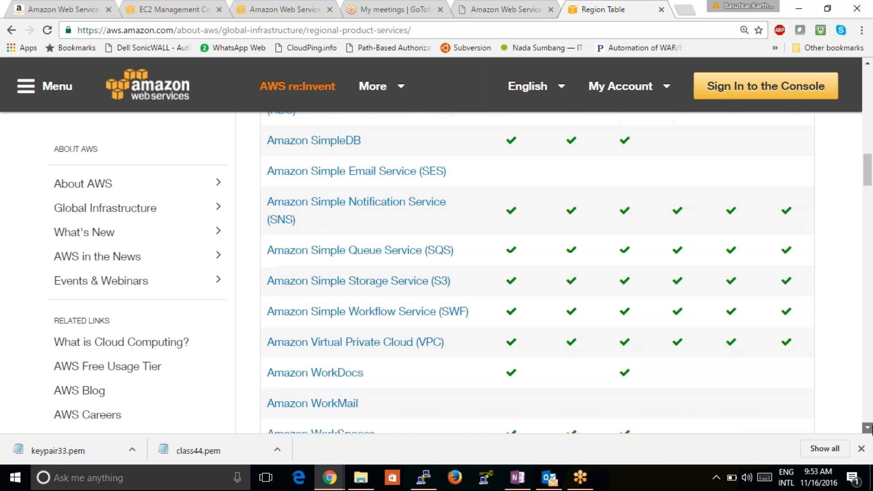
click(869, 428)
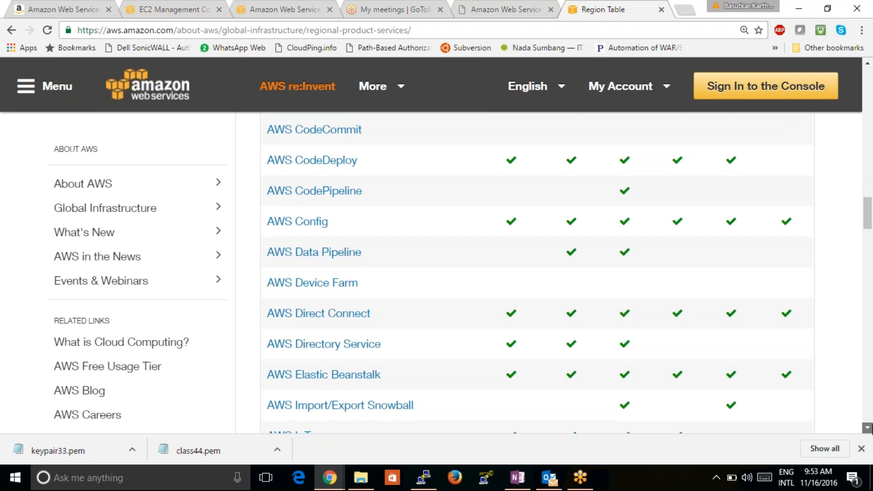
click(867, 428)
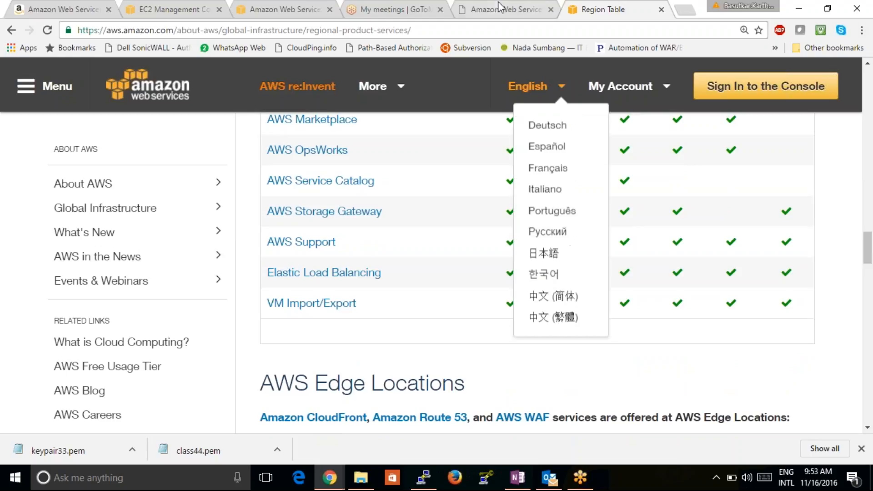
click(862, 98)
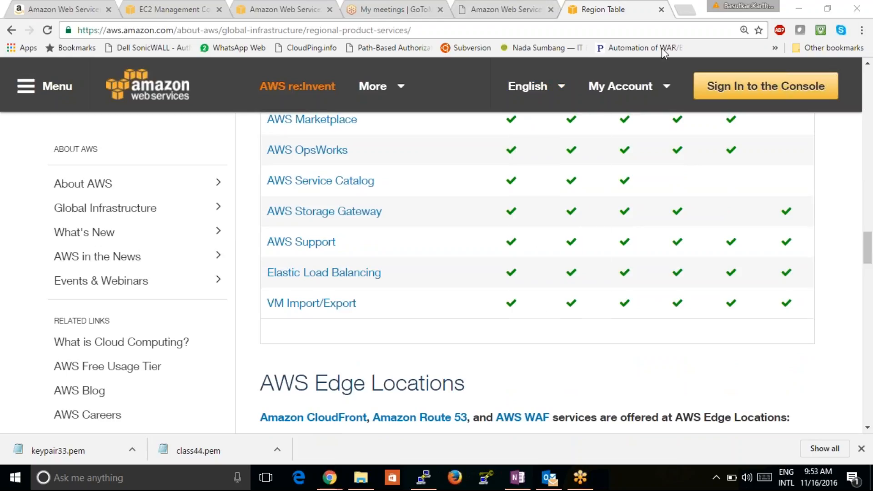
drag(867, 245, 837, 77)
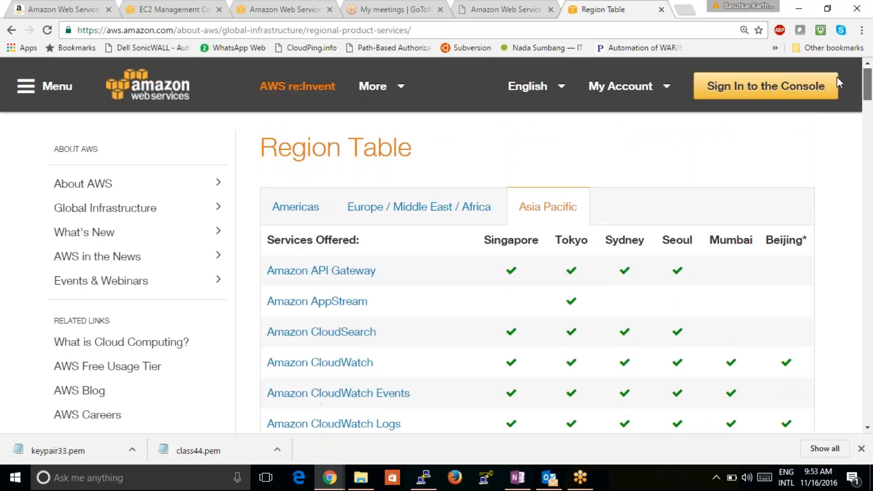
Step: View the About AWS page and the Global Infrastructure region map, and open the What's New page
click(96, 192)
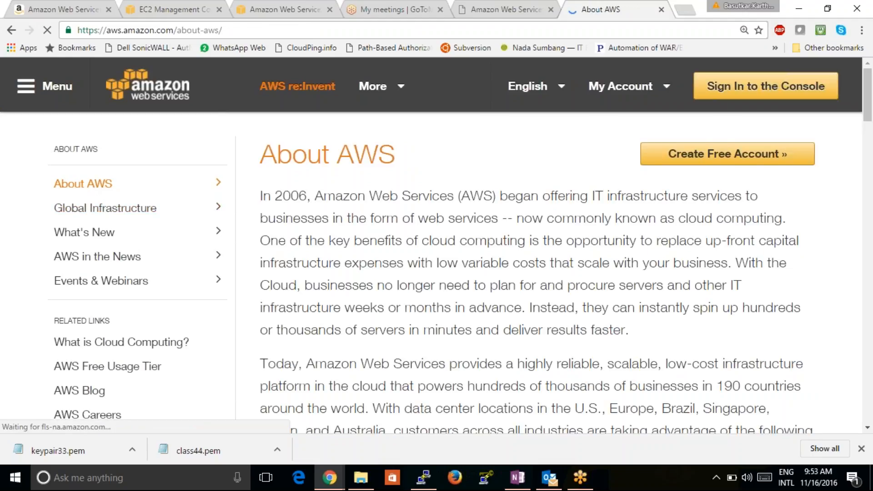
drag(275, 196, 306, 200)
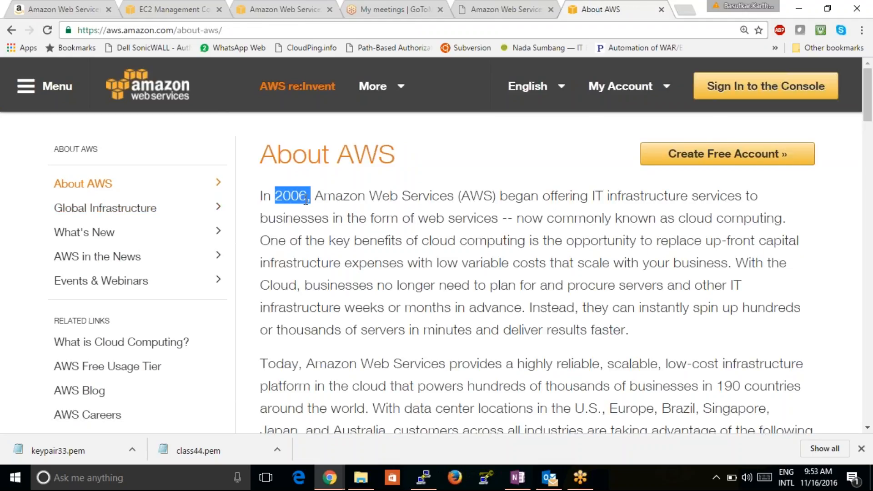
click(78, 208)
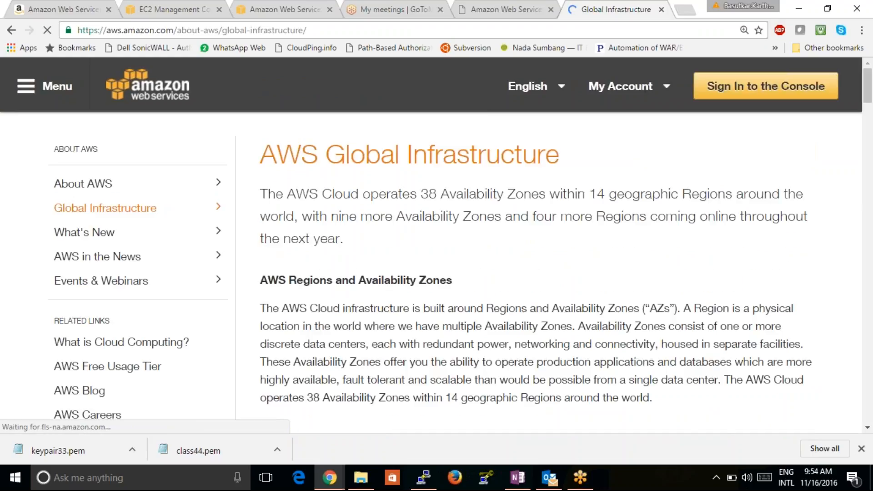
drag(862, 90, 863, 120)
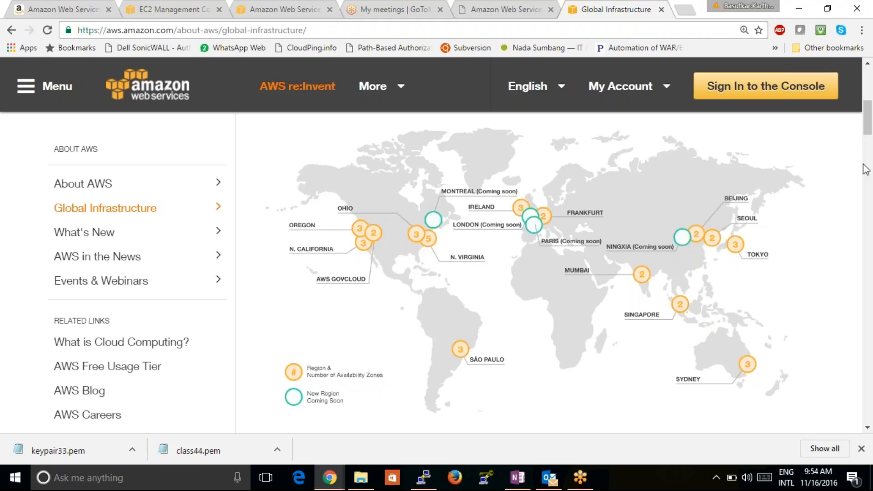
click(88, 233)
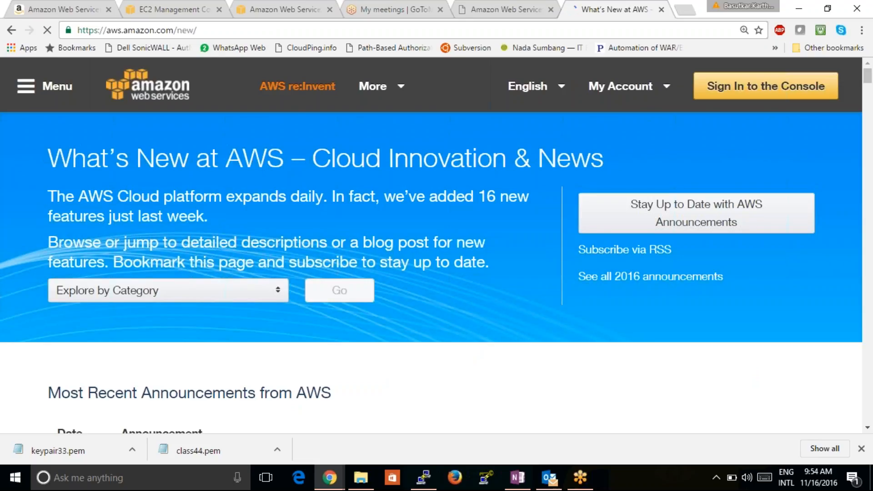
Step: Open YouTube in a new browser tab and search for "aws webinars"
click(685, 10)
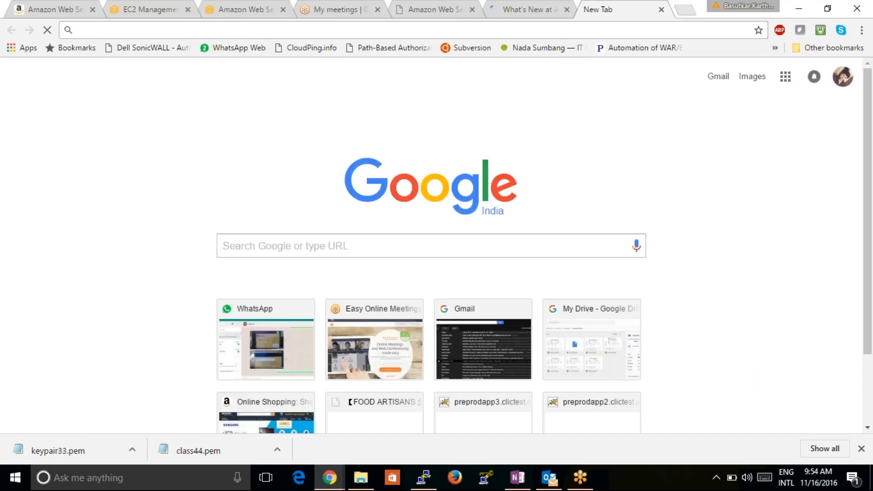
text(youtube.com/?gl=IN)
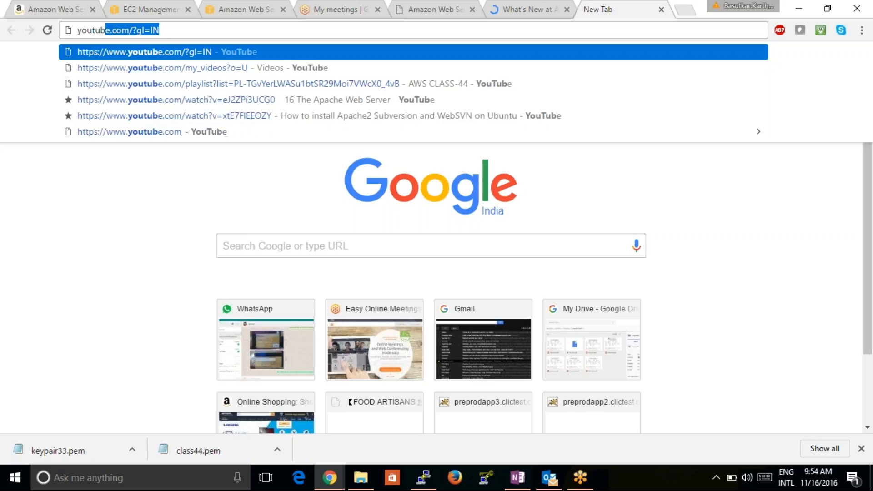
key(Return)
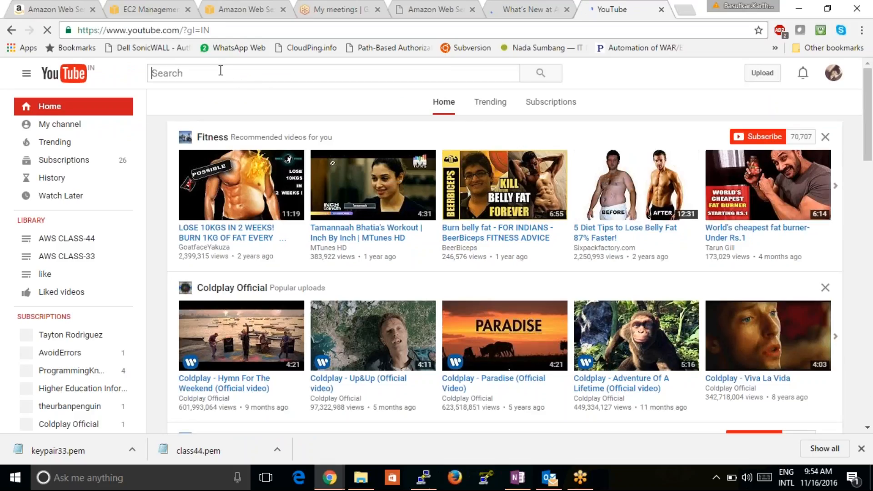
text(aws webinars)
key(Return)
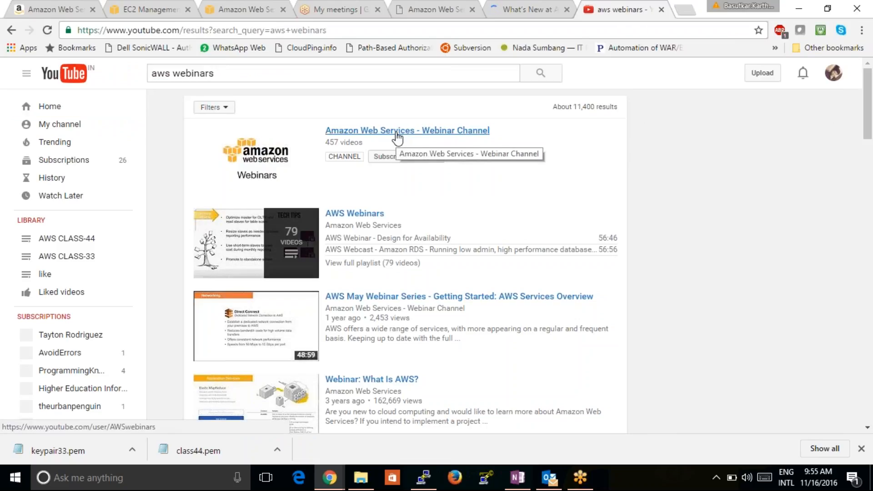
Step: Open the Amazon Web Services - Webinar Channel and look through its recently uploaded videos
click(397, 135)
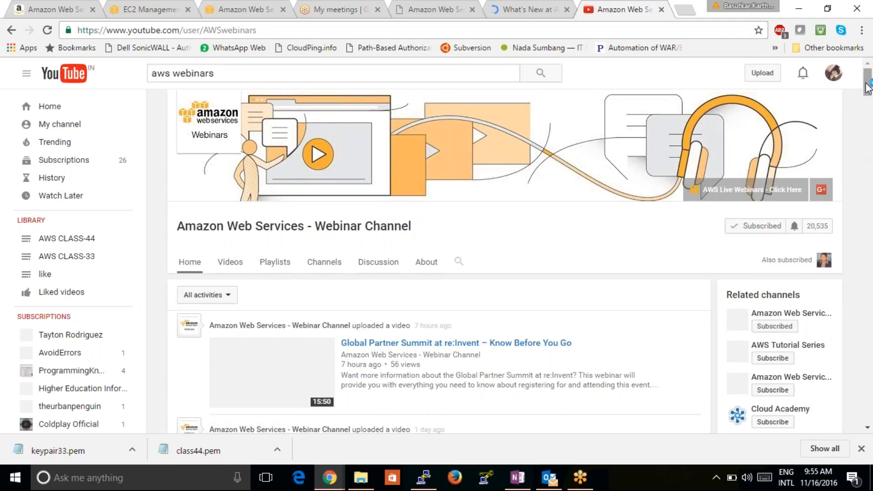
scroll(729, 294, down, 3)
scroll(524, 258, down, 2)
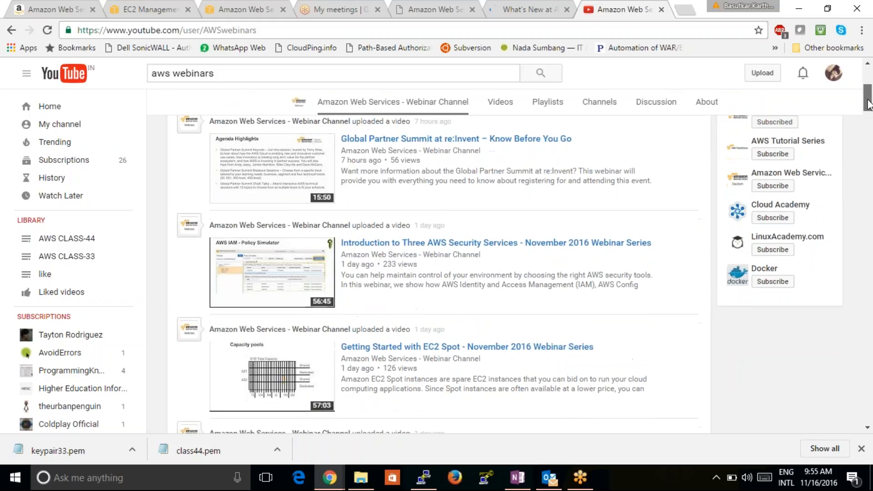
drag(867, 104, 858, 74)
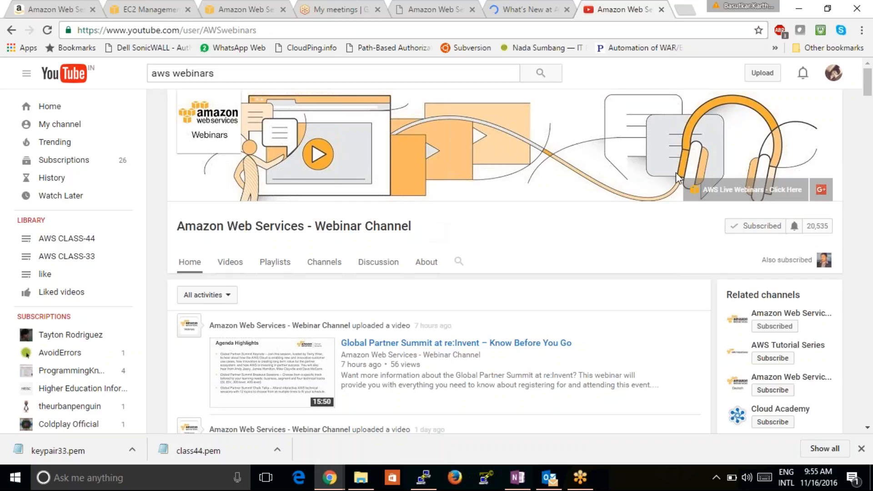
scroll(868, 89, down, 1)
scroll(868, 89, up, 1)
click(592, 486)
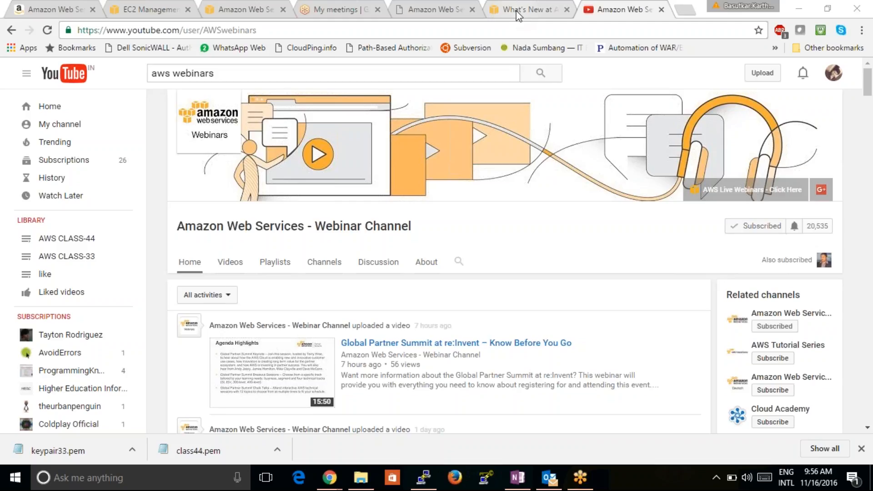
Step: Return to the instances list in the EC2 Management Console
click(152, 9)
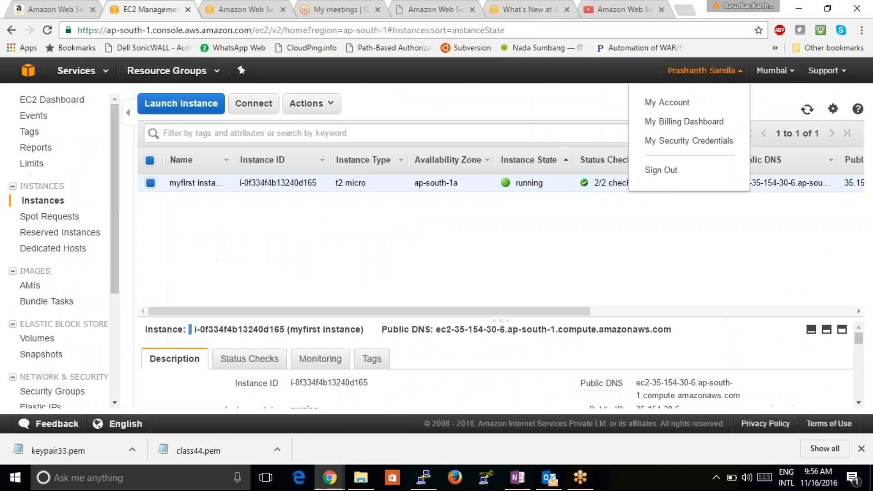
click(866, 27)
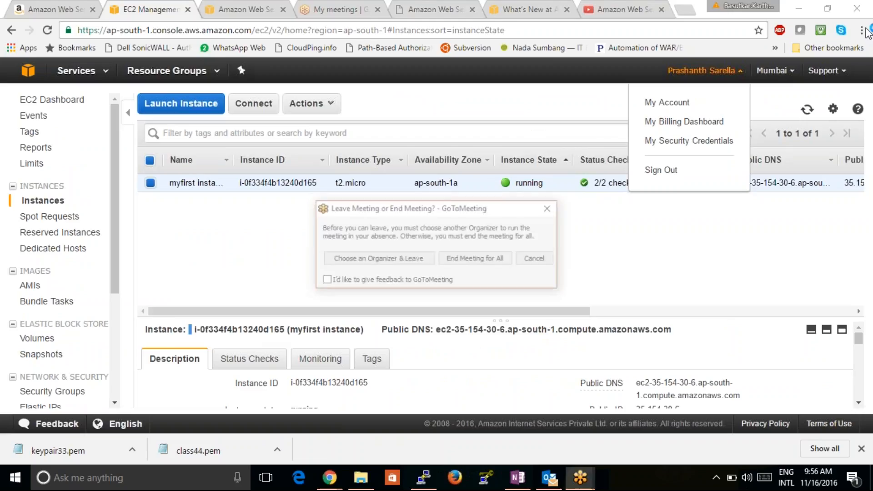
click(475, 258)
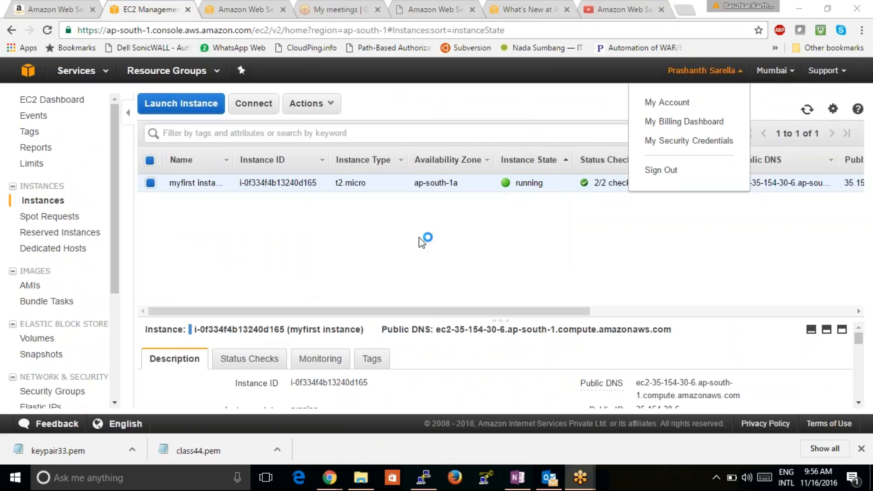
click(536, 261)
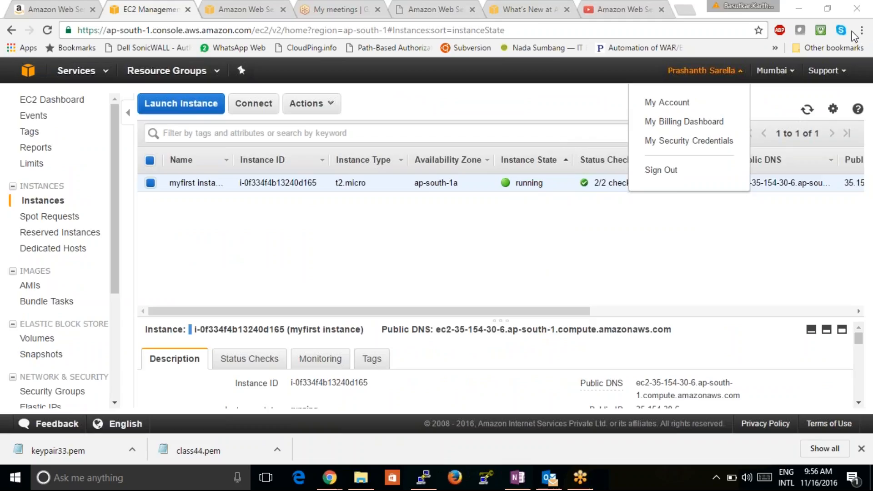
Step: Try to terminate the EC2 instance "myfirst instance"
click(152, 187)
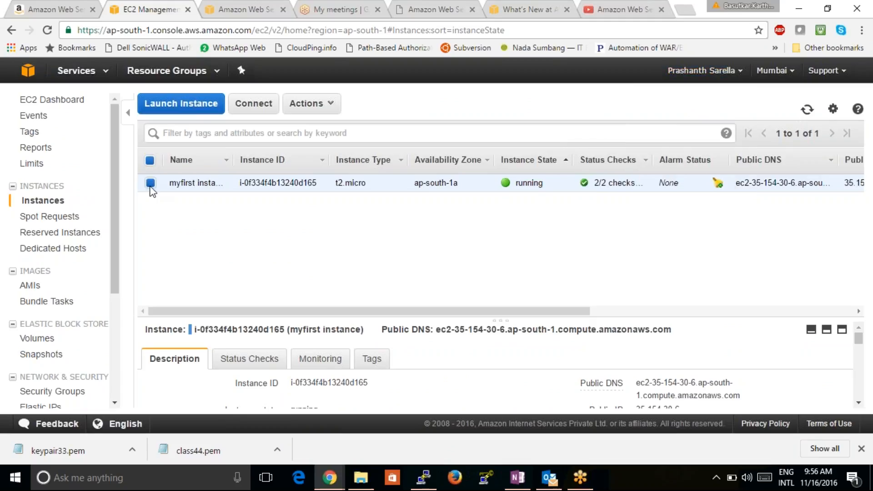
click(151, 184)
click(151, 183)
click(318, 107)
mouse_move(352, 181)
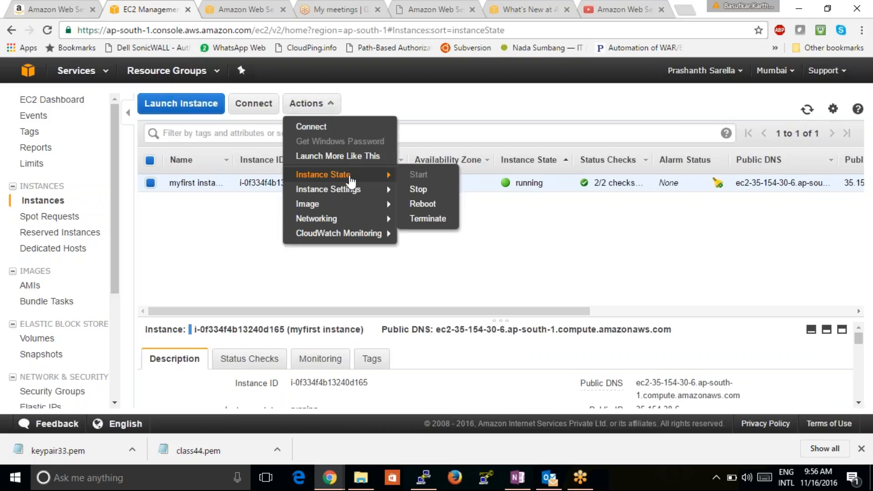
click(429, 218)
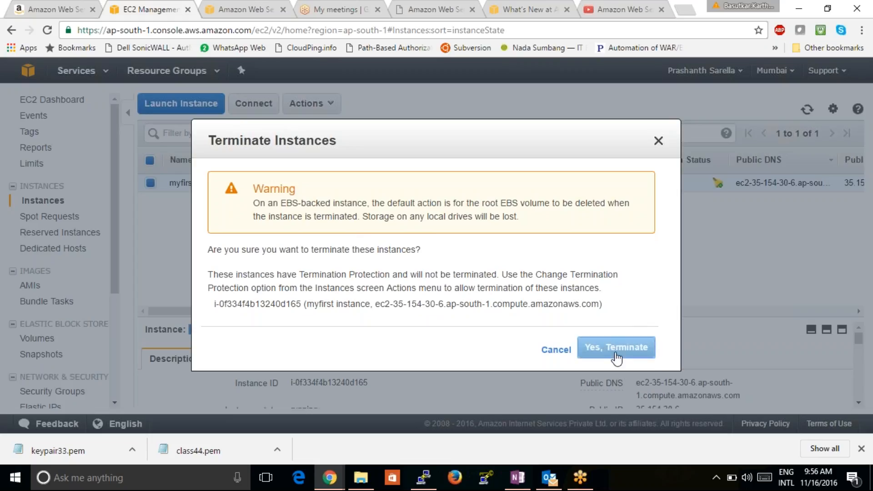
click(659, 141)
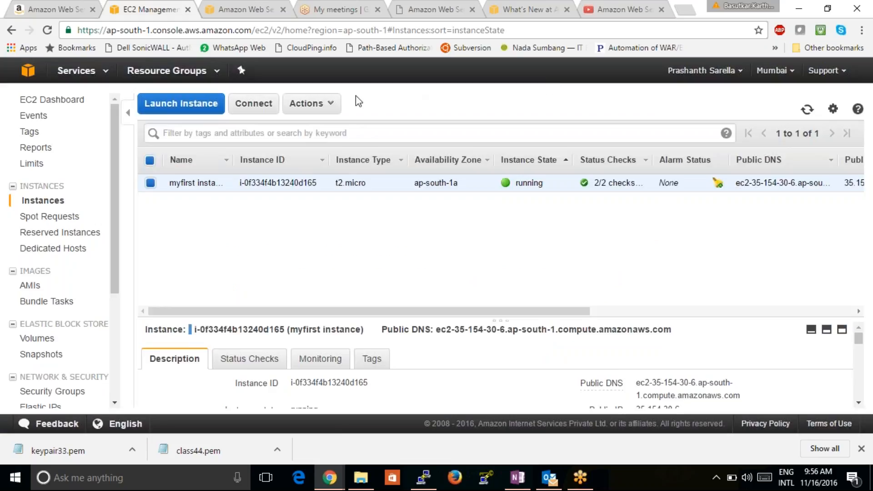
Step: Disable termination protection for the EC2 instance "myfirst instance"
click(329, 102)
mouse_move(372, 192)
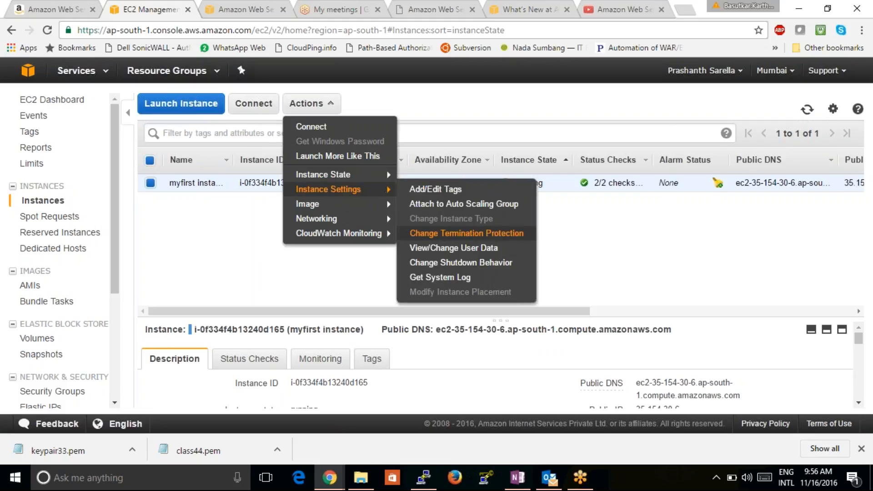
click(434, 237)
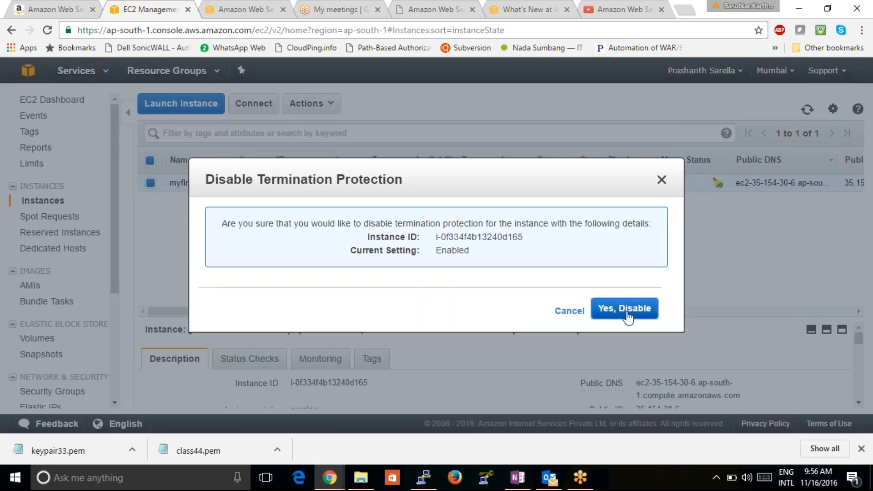
click(626, 310)
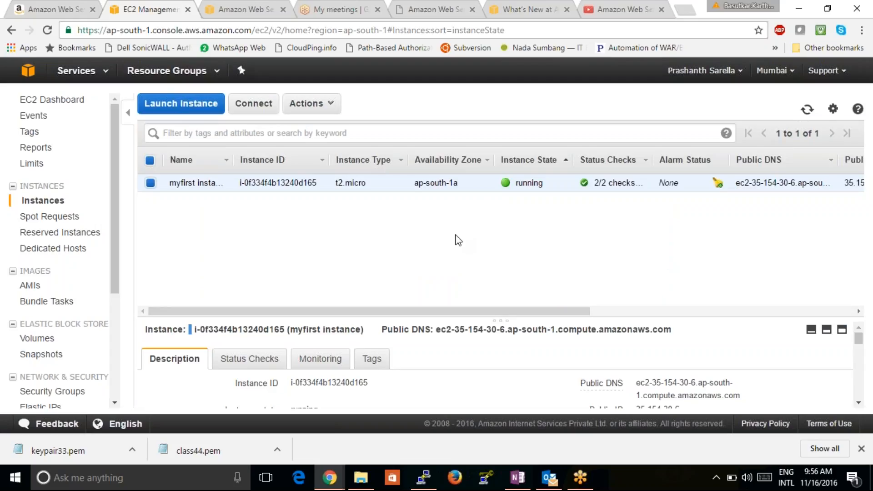
Step: Terminate the EC2 instance "myfirst instance" and confirm the termination
click(304, 110)
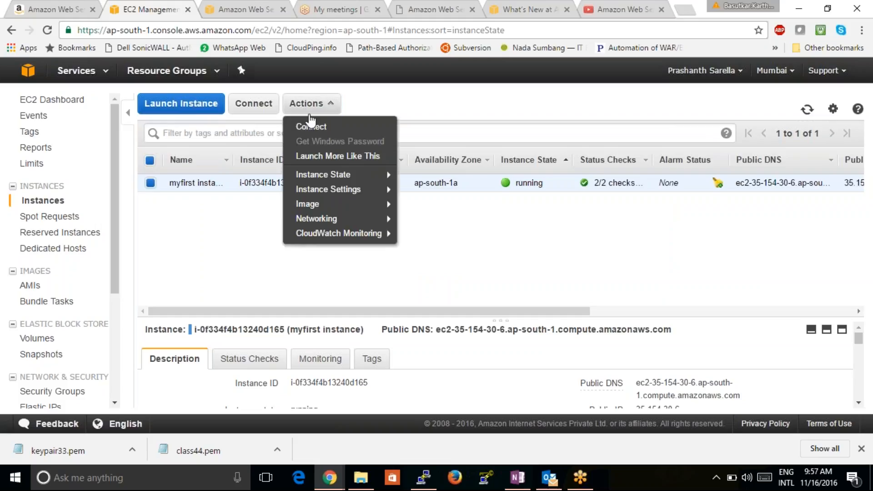
mouse_move(345, 175)
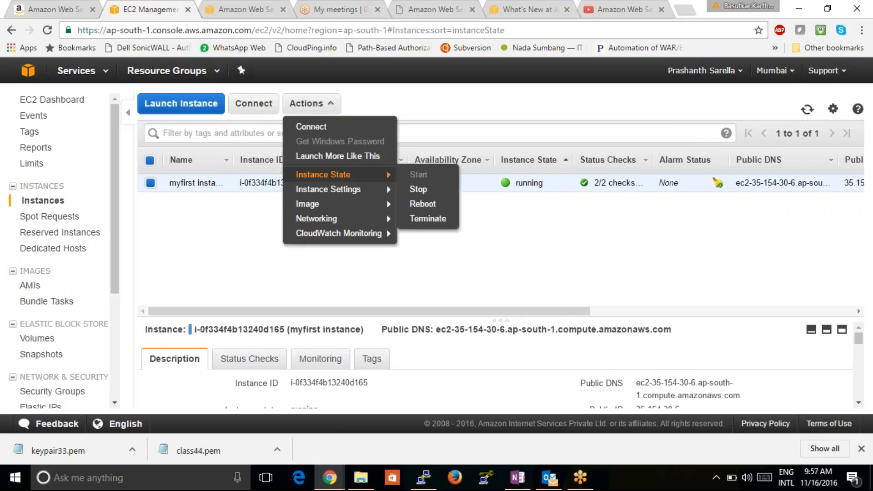
click(419, 221)
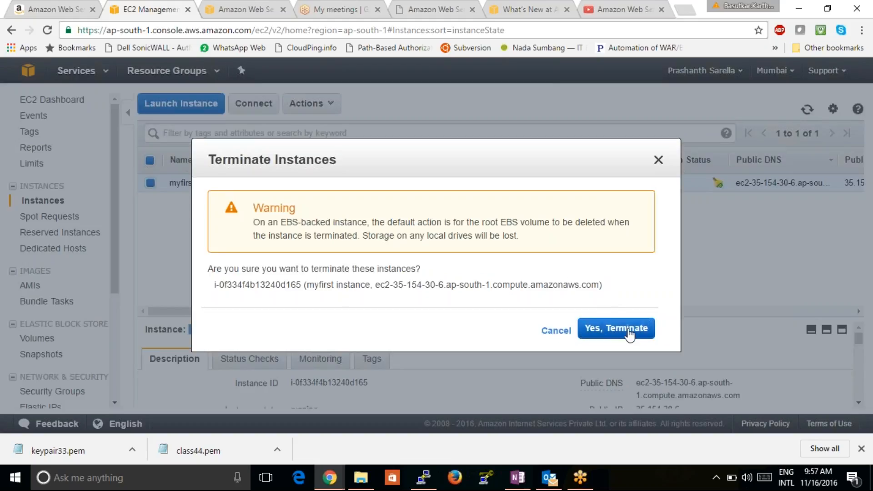
click(628, 331)
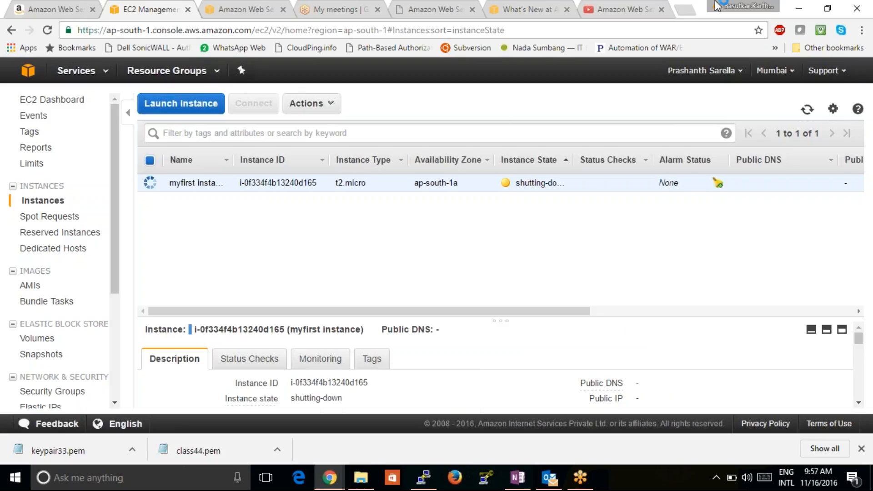
Step: Open Gmail in a new browser tab, read the AWS support case correspondence e-mail, and return to the inbox
click(683, 10)
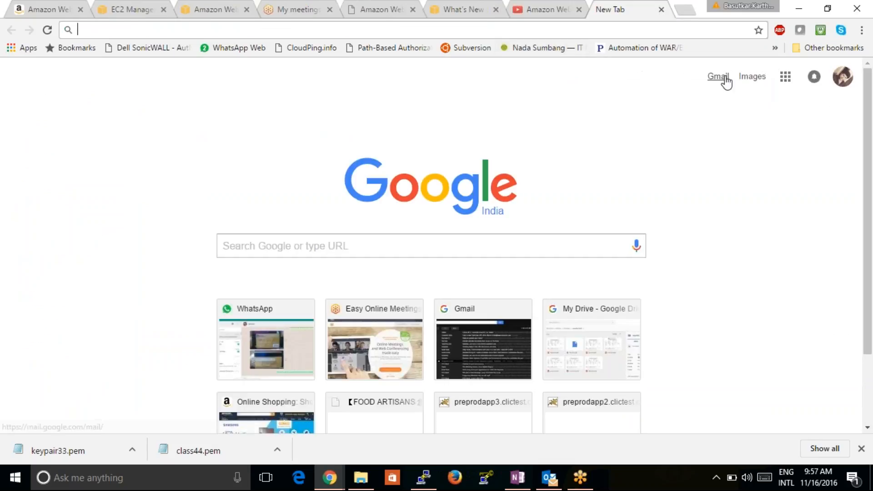
click(725, 77)
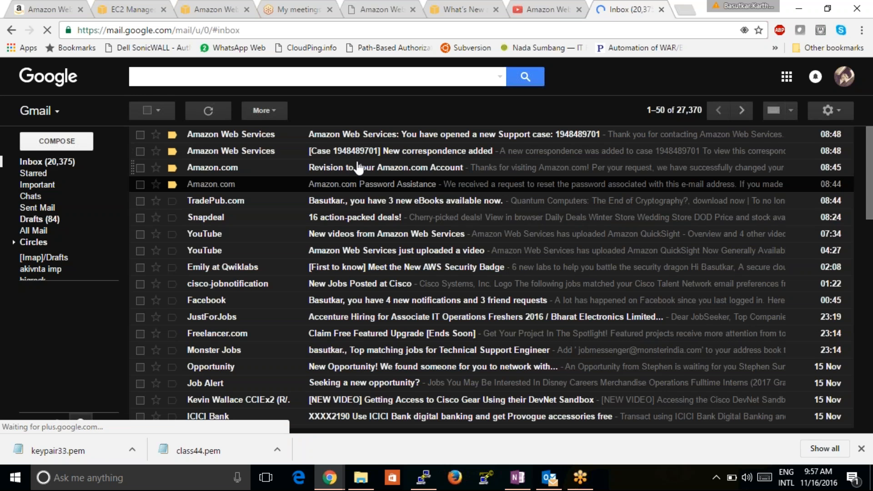
click(370, 152)
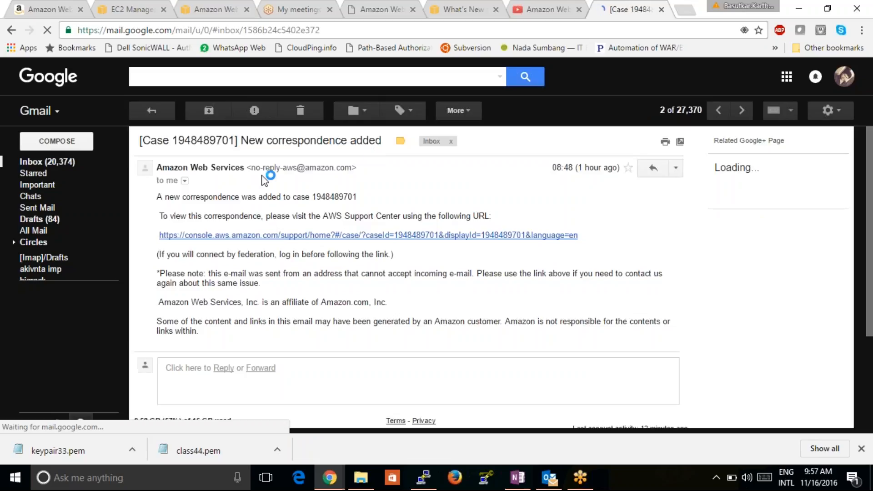
drag(315, 197, 382, 199)
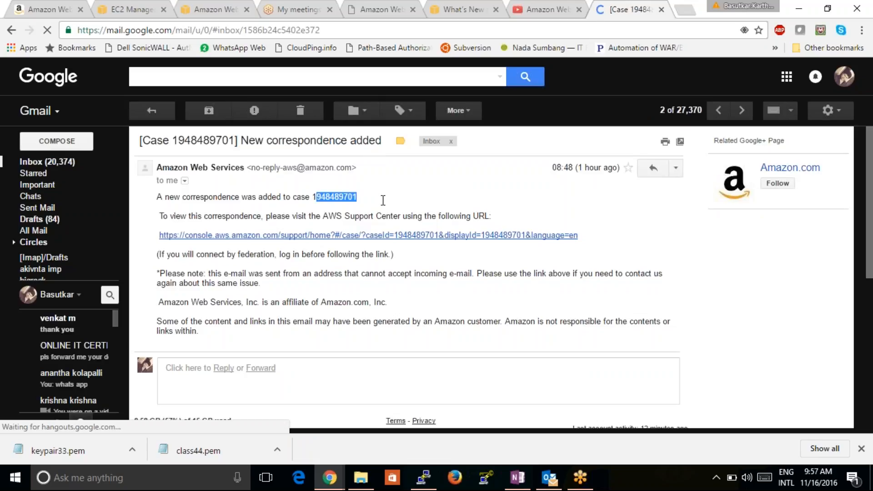
click(153, 111)
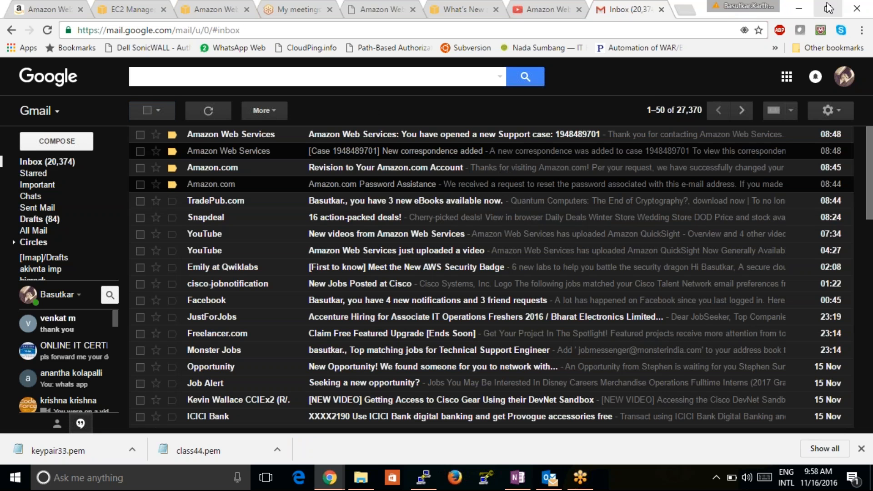
Step: Return to the instances list in the EC2 Management Console and check the state of "myfirst instance"
click(801, 8)
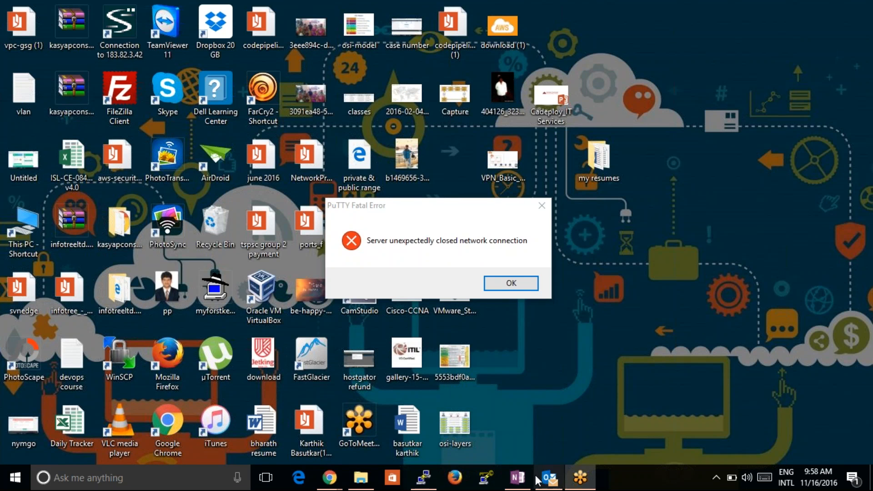
mouse_move(330, 478)
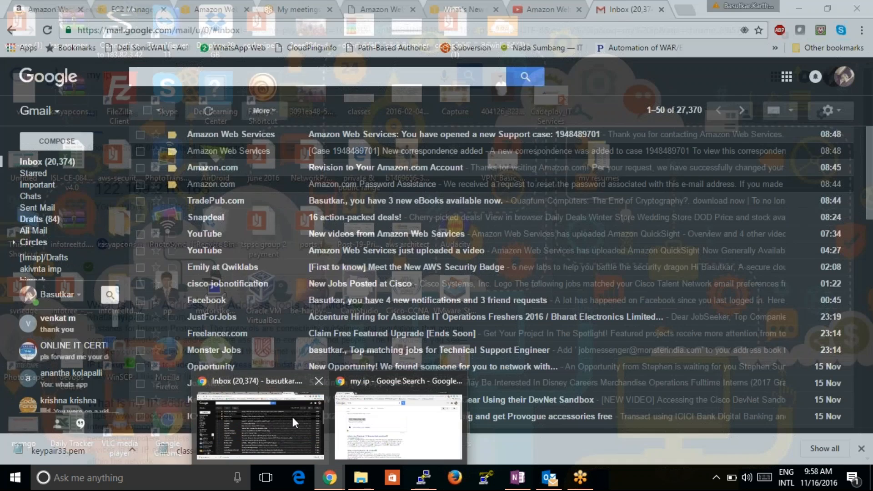
click(293, 418)
click(541, 10)
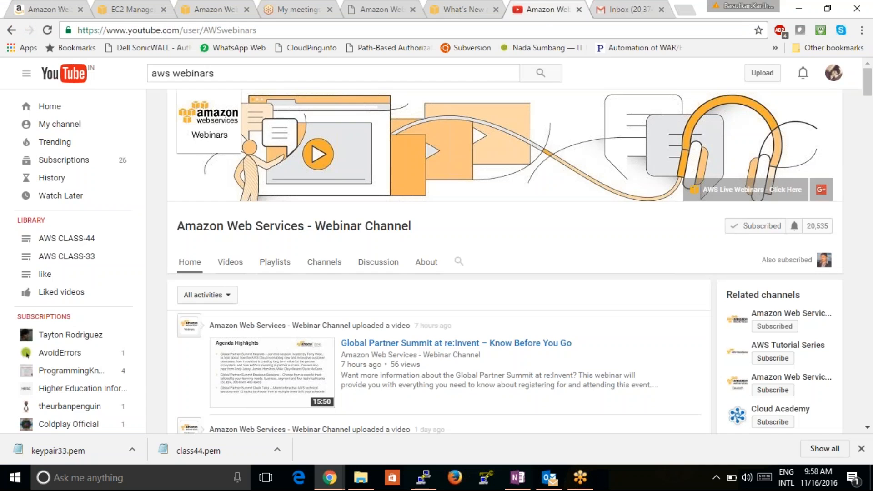
click(466, 9)
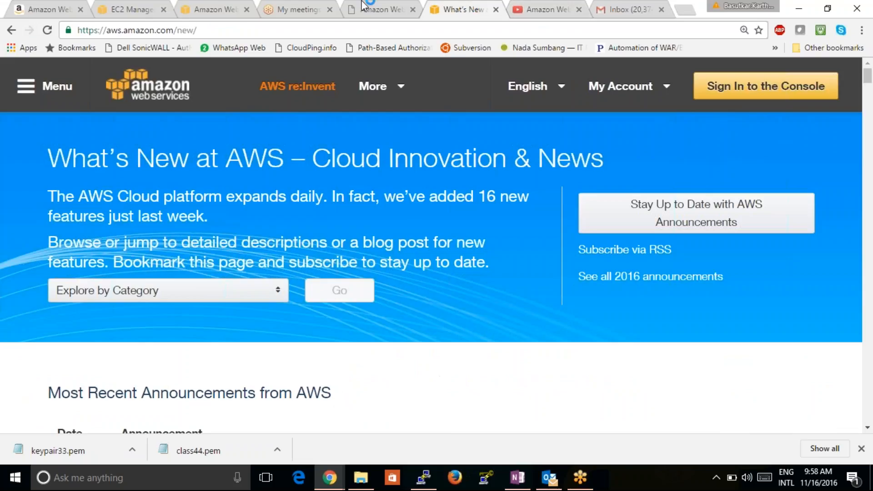
click(131, 6)
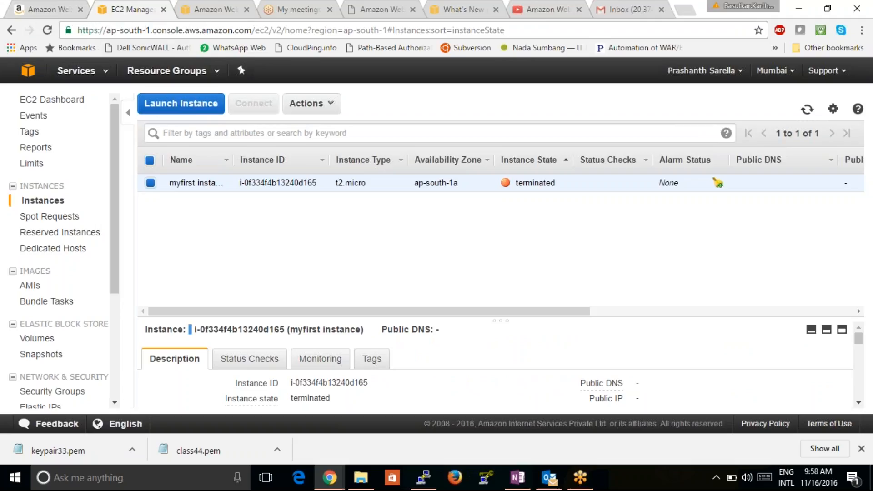
click(191, 103)
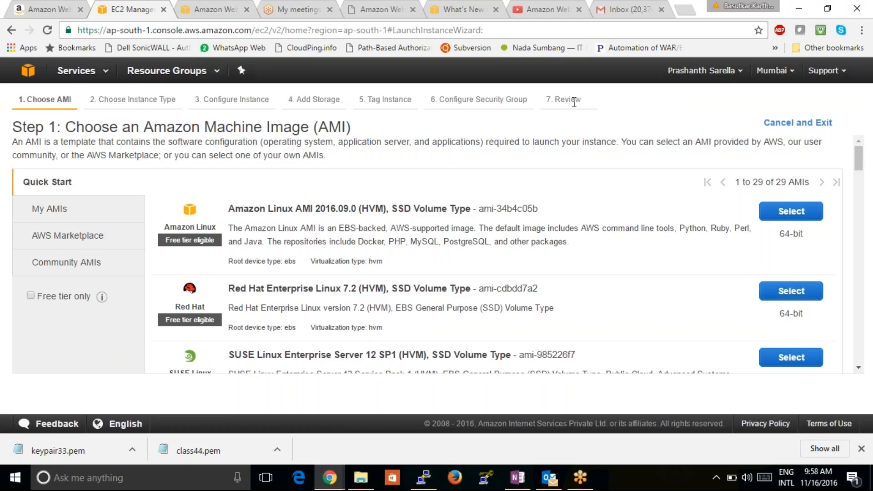
click(417, 17)
click(201, 10)
click(150, 7)
click(449, 6)
click(371, 10)
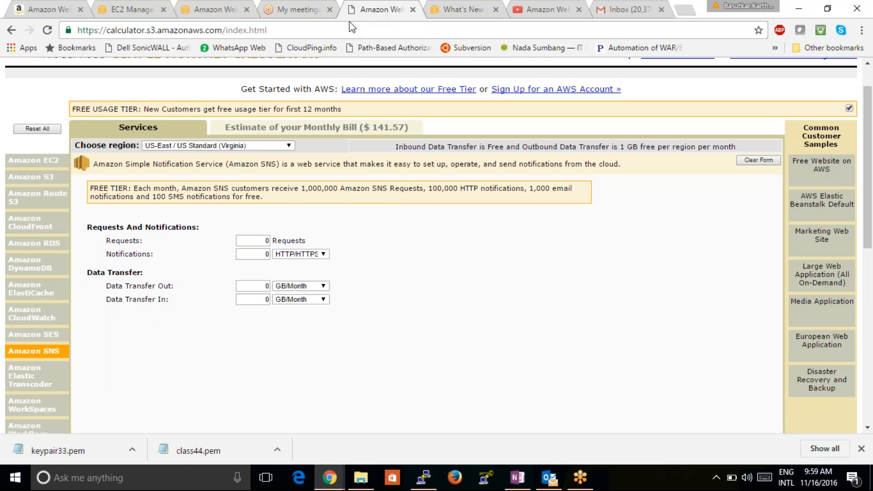
click(223, 14)
click(147, 9)
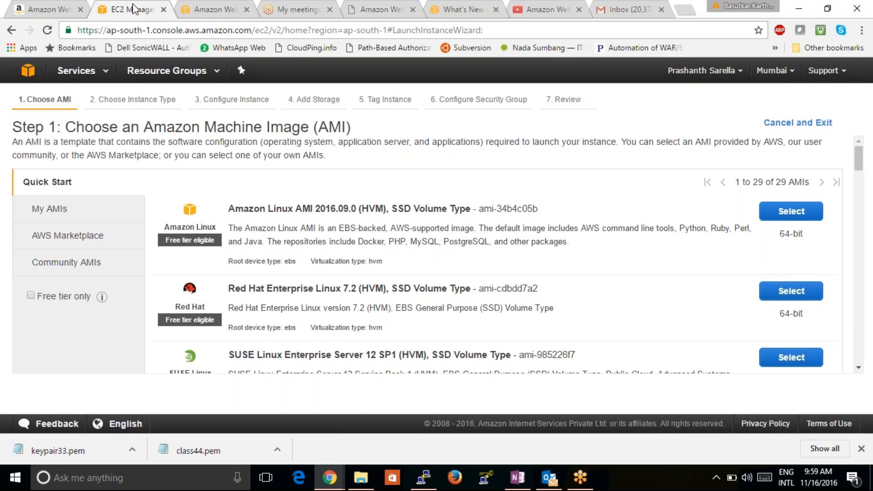
click(11, 30)
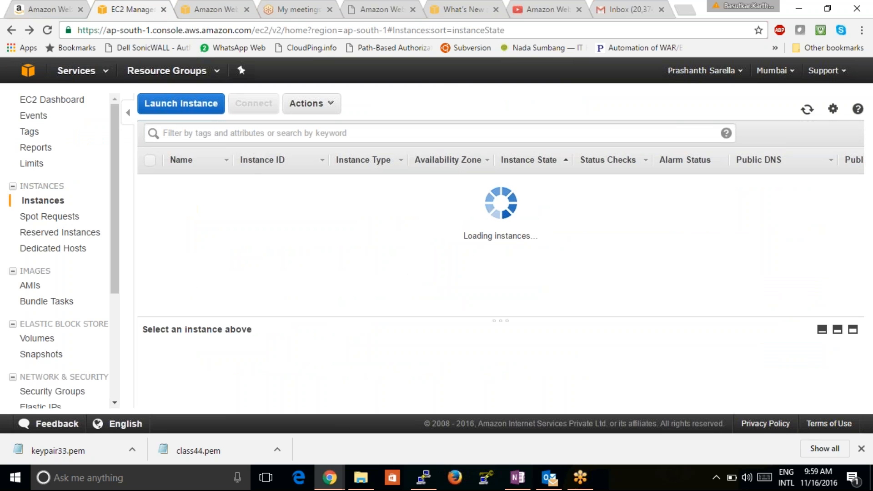
Step: Examine the state of "myfirst instance" and the instance state and settings actions available for it
click(172, 187)
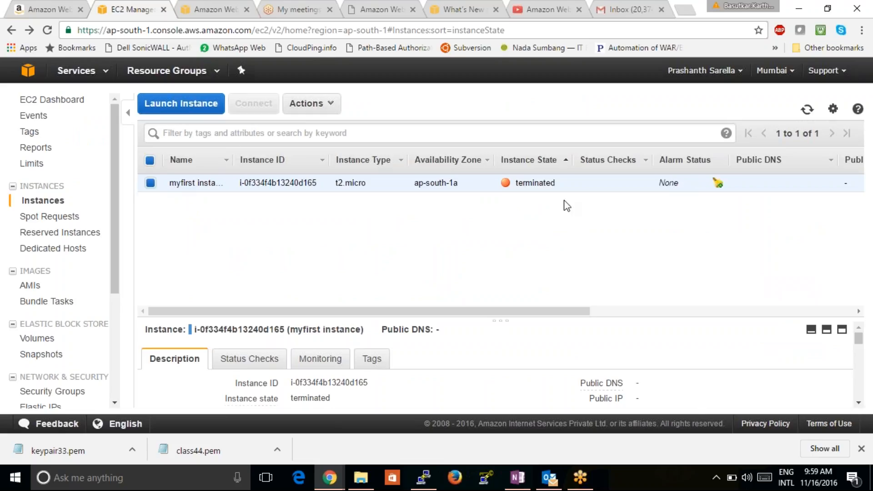
drag(561, 184, 500, 186)
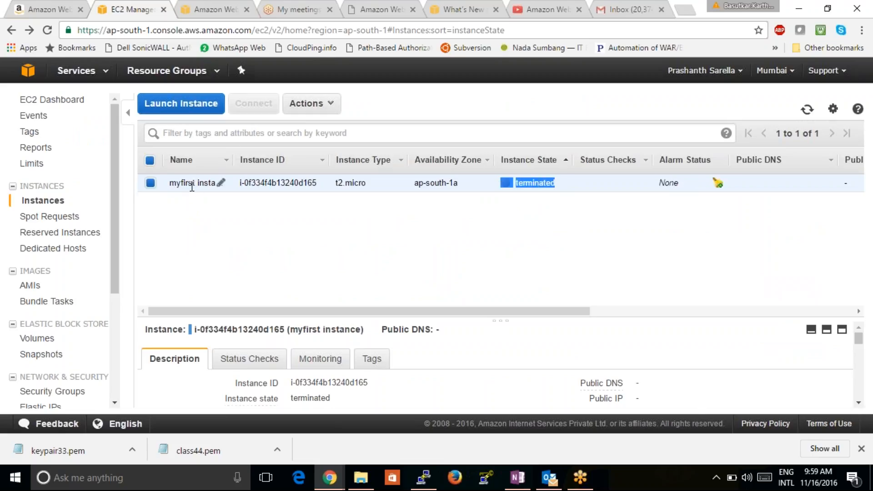
click(566, 197)
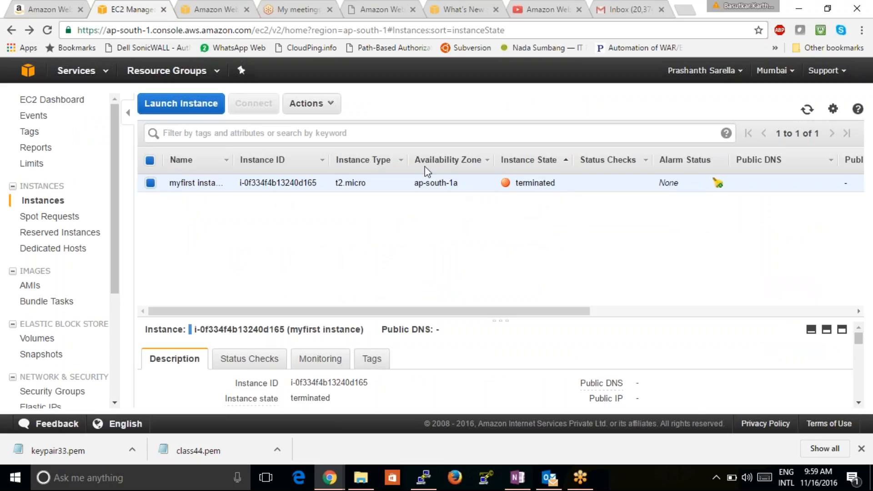
click(325, 109)
mouse_move(362, 175)
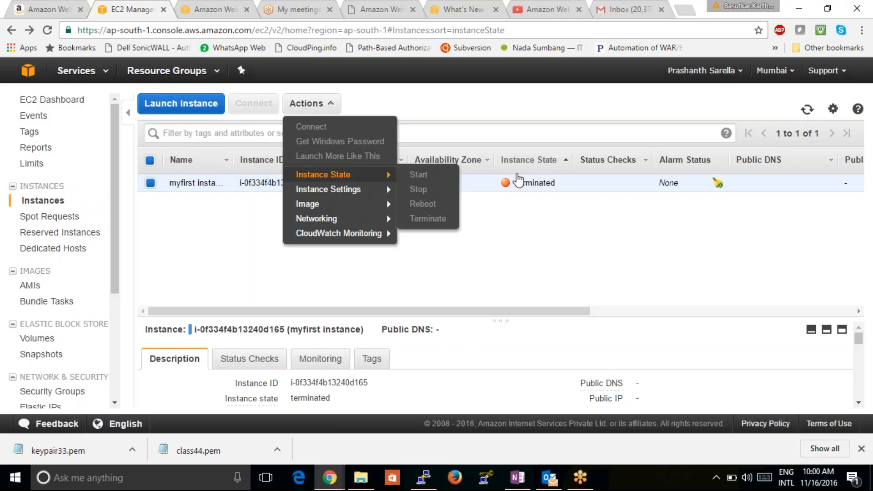
mouse_move(387, 193)
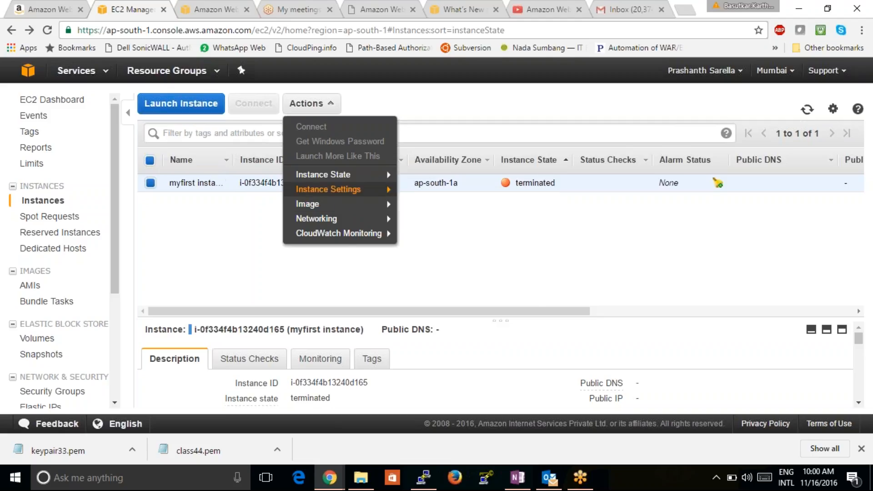
mouse_move(342, 205)
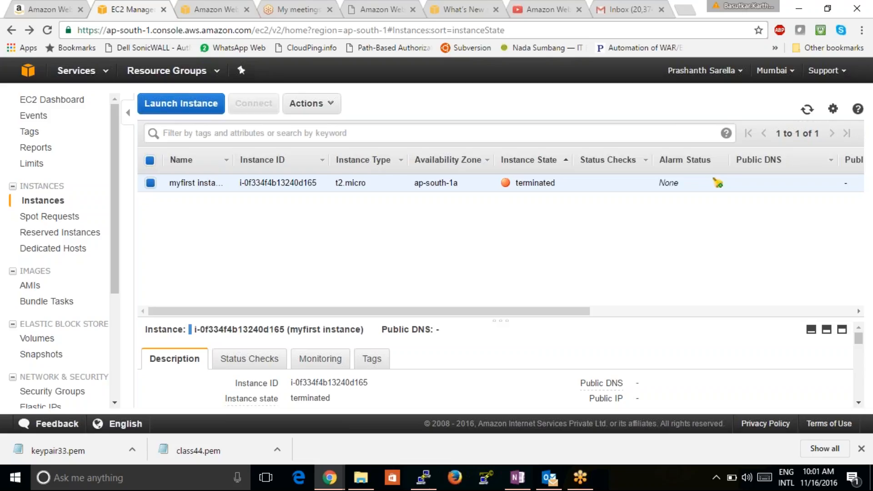
Step: Start launching a new instance and browse the AWS Marketplace software offered as machine images
click(176, 116)
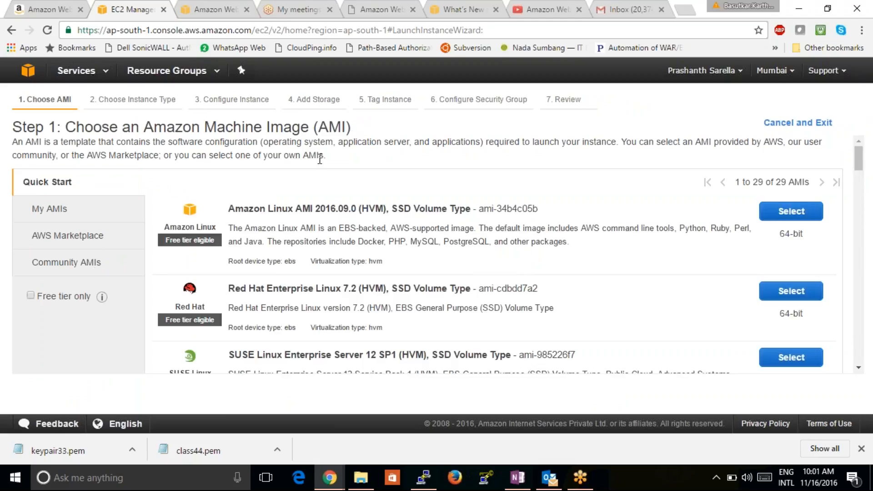
click(92, 243)
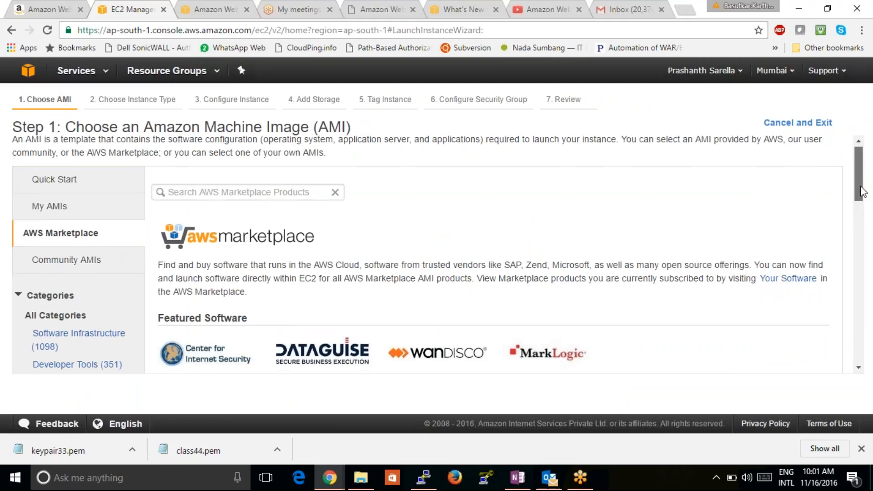
scroll(687, 253, down, 3)
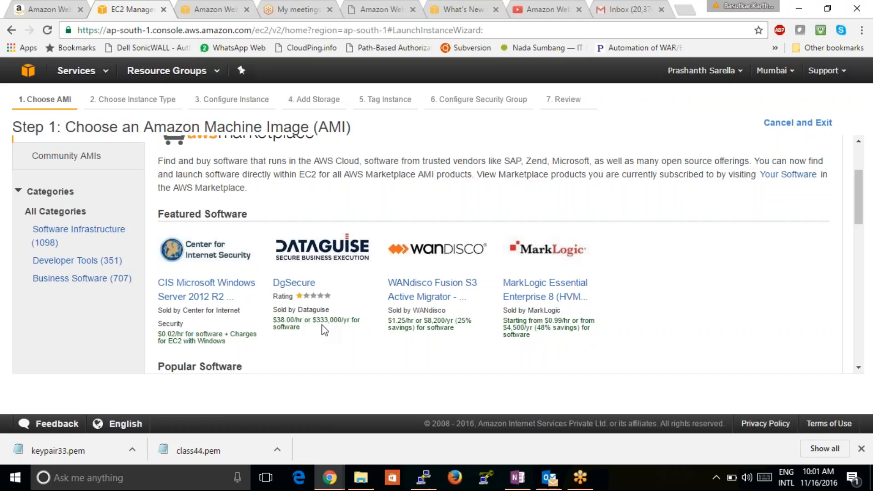
drag(864, 218, 864, 273)
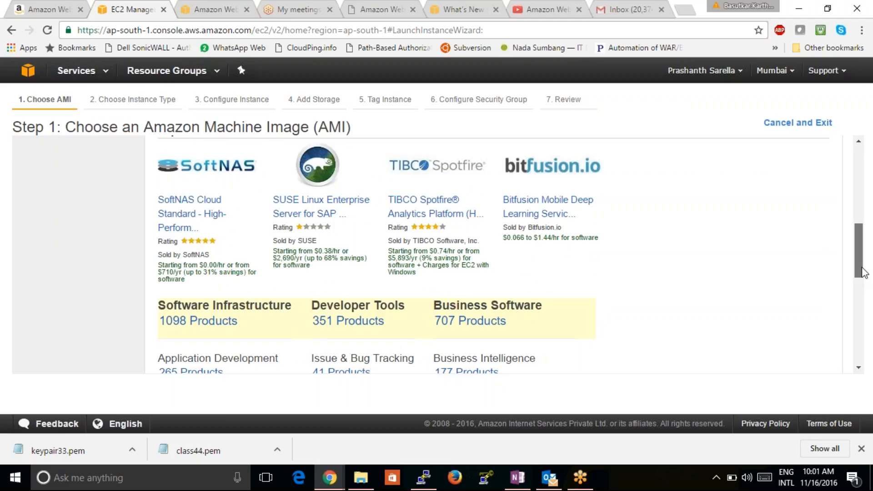
drag(864, 273, 837, 191)
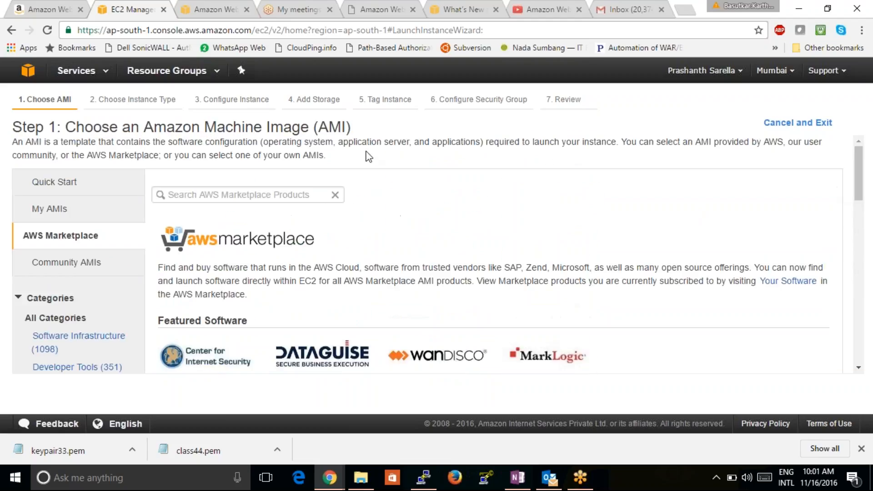
Step: Search the AWS Marketplace products for "zimbra" and for "svn"
click(282, 194)
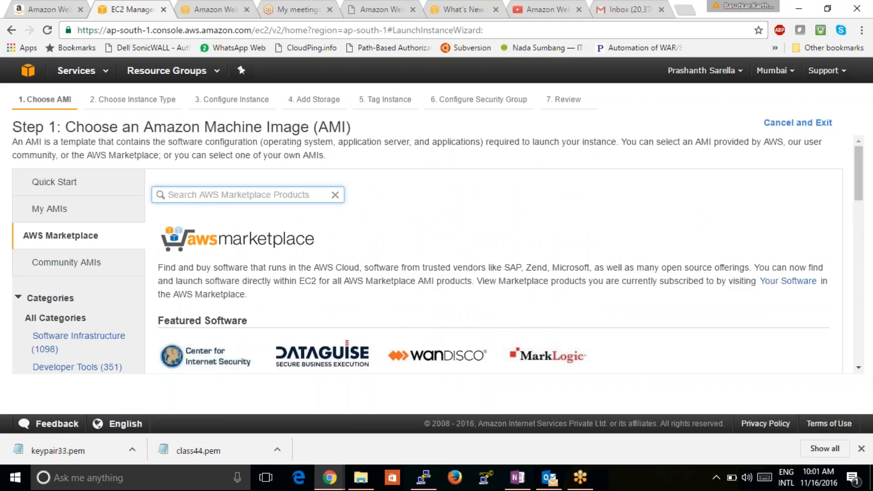
text(zimbra)
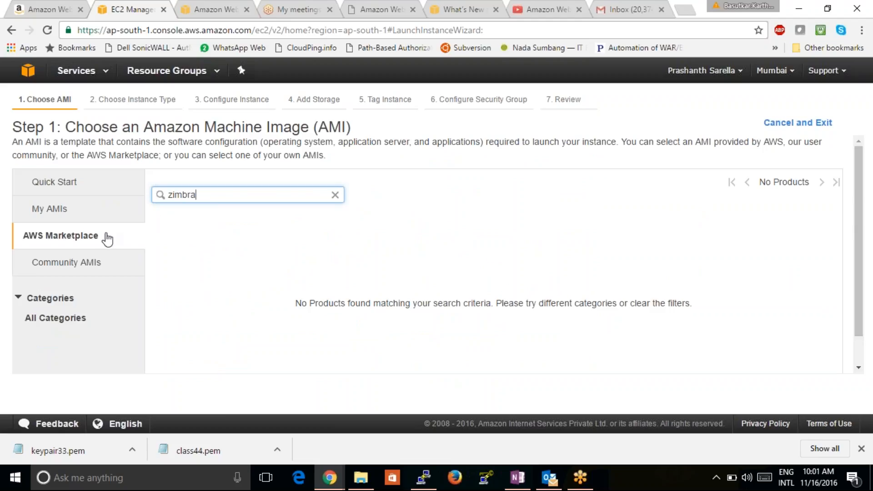
key(BackSpace)
key(BackSpace)
key(BackSpace)
key(BackSpace)
key(BackSpace)
key(BackSpace)
text(svn)
key(Return)
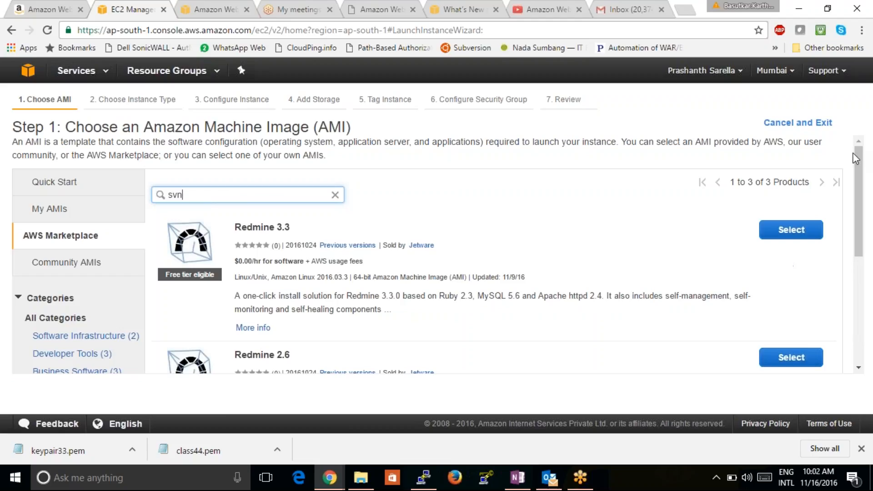
drag(858, 170, 819, 78)
Step: Search the AWS Marketplace products for "subversion"
click(197, 194)
key(BackSpace)
key(BackSpace)
text(ubversion)
key(Return)
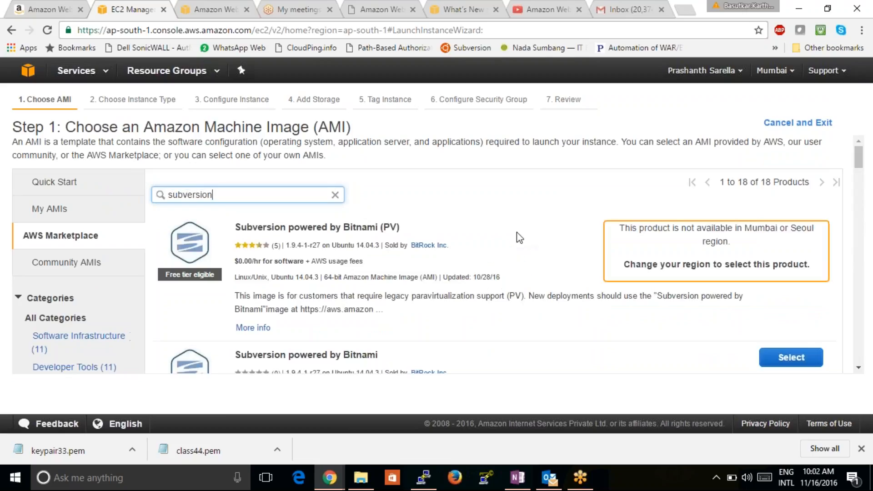
Step: Examine the Subversion and Jenkins images powered by Bitnami, including their regional availability and operating system
drag(863, 163, 863, 170)
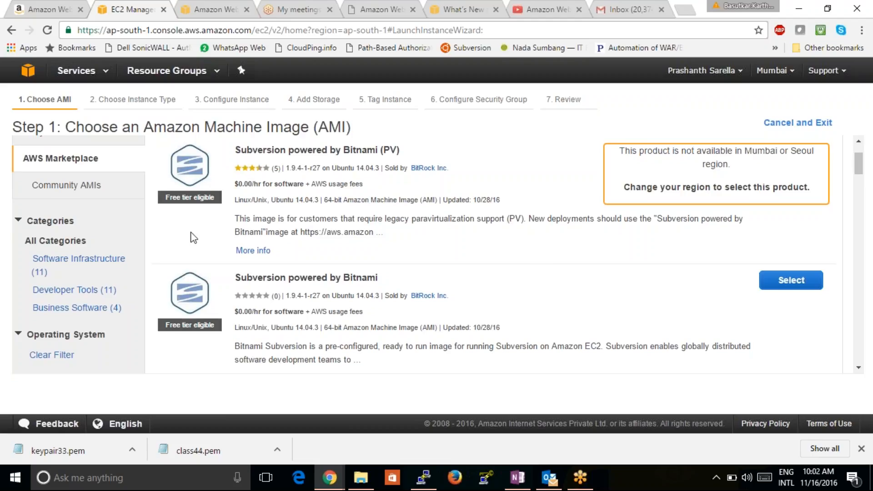
drag(409, 167, 277, 155)
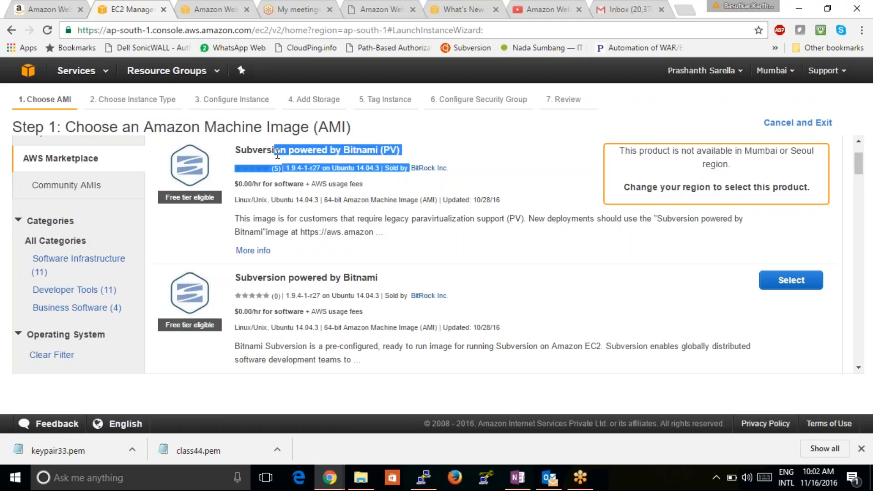
click(277, 154)
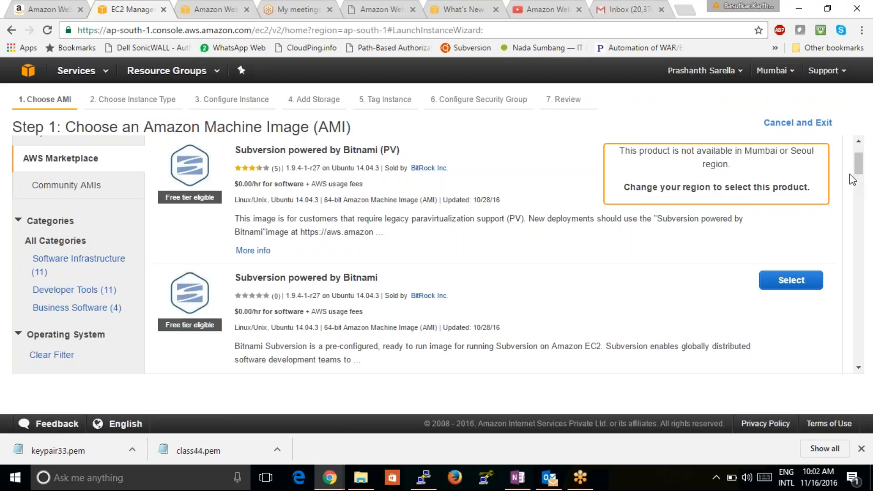
scroll(857, 173, down, 3)
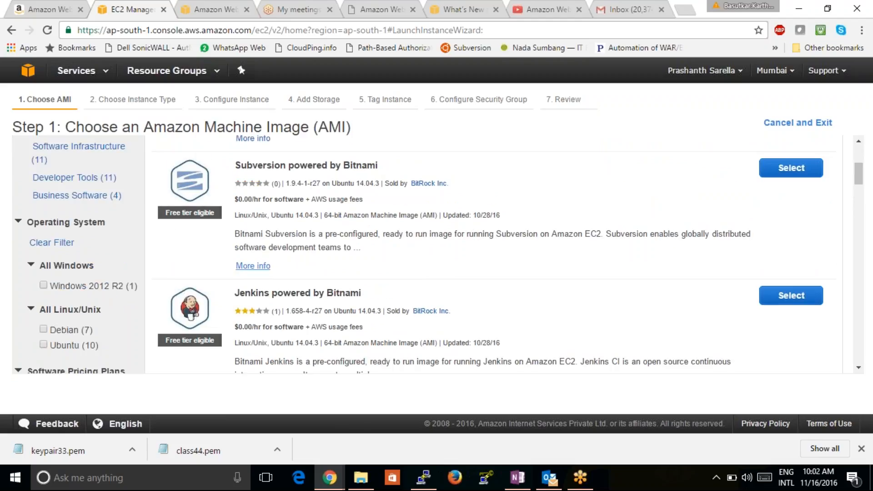
drag(362, 308, 234, 288)
scroll(234, 288, down, 1)
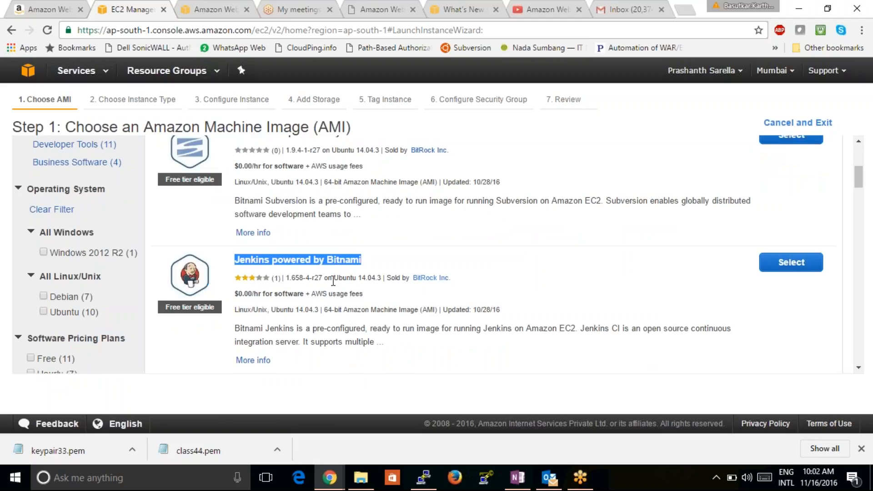
drag(332, 279, 343, 278)
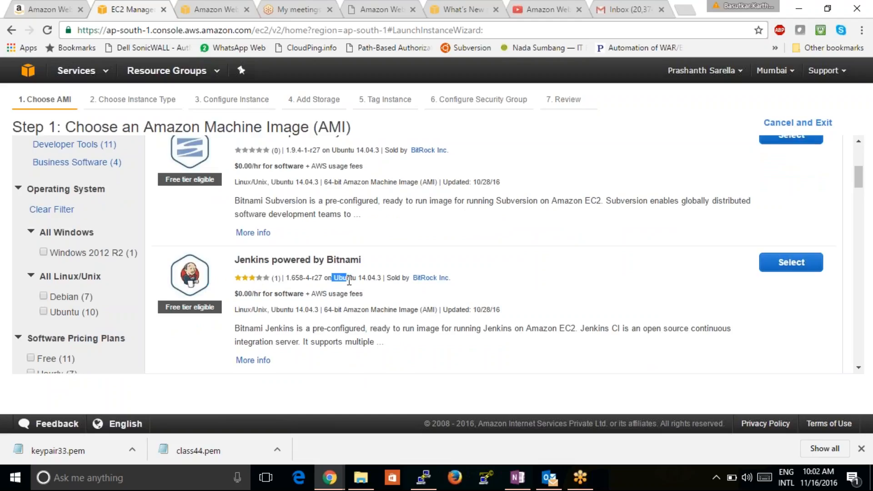
Step: Open Bitnami's AWS Marketplace seller profile, visit its website and examine the home page's application list and deployment statement
click(423, 278)
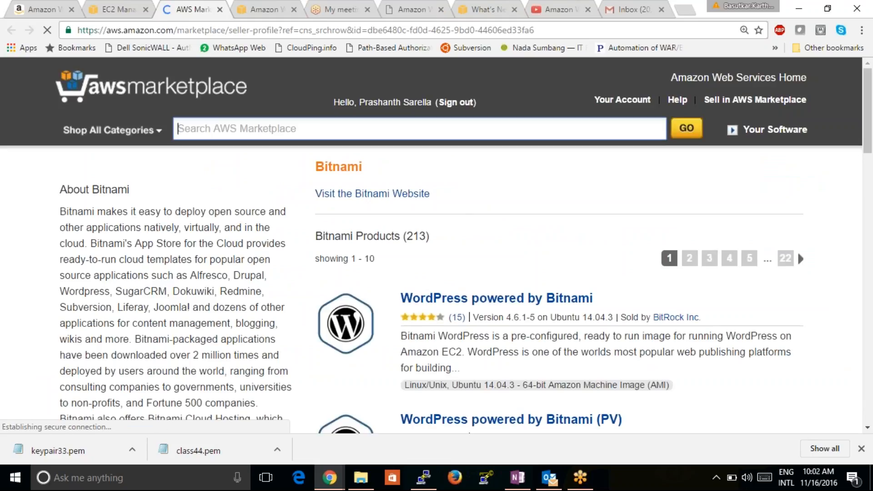
click(372, 195)
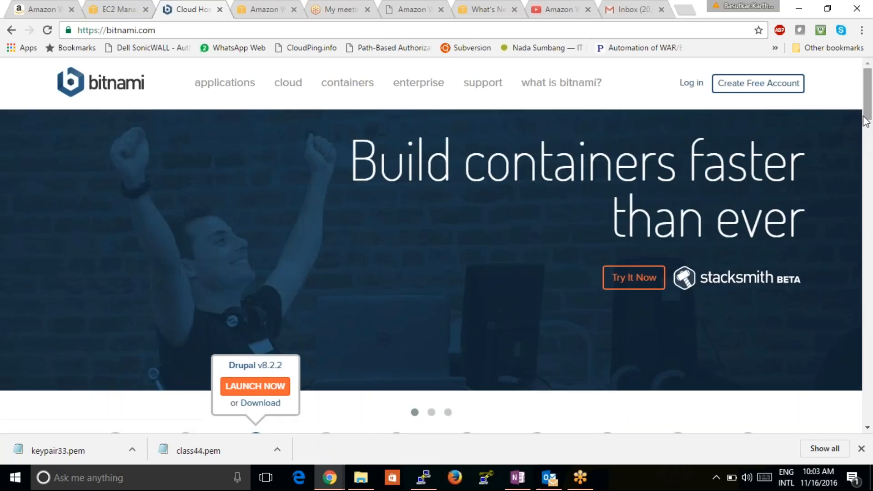
drag(868, 120, 864, 155)
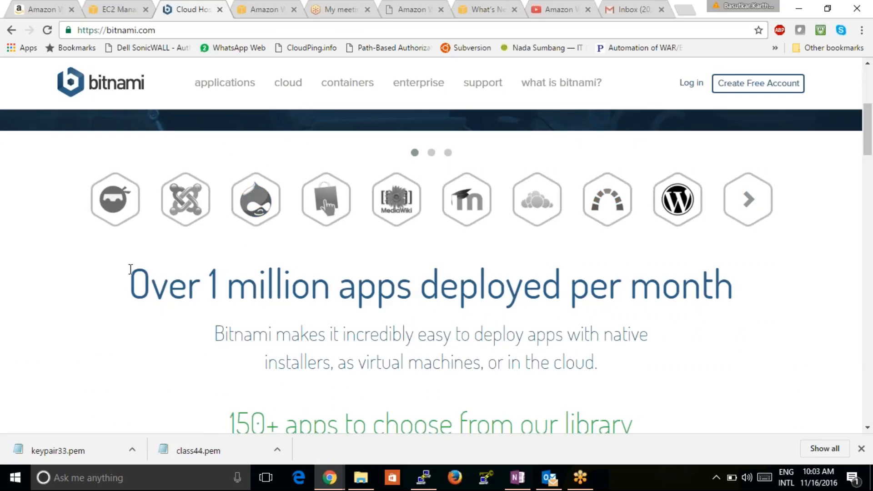
drag(124, 282, 744, 307)
drag(870, 111, 572, 4)
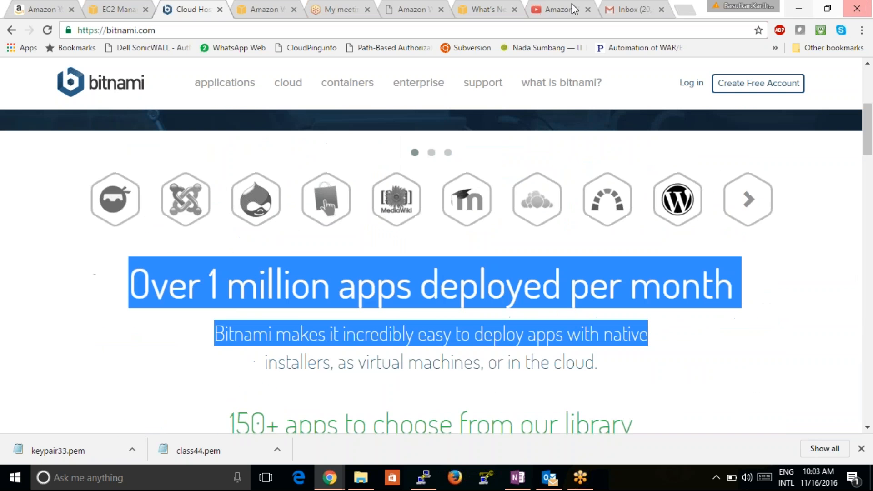
Step: View the What's New at AWS page, check the "my ip" Google search window, and return to the AWS page
click(480, 3)
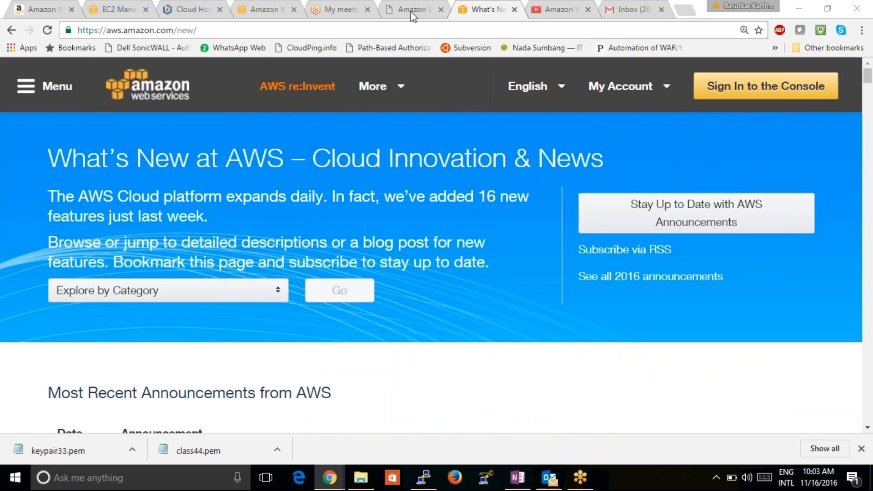
mouse_move(621, 86)
click(337, 479)
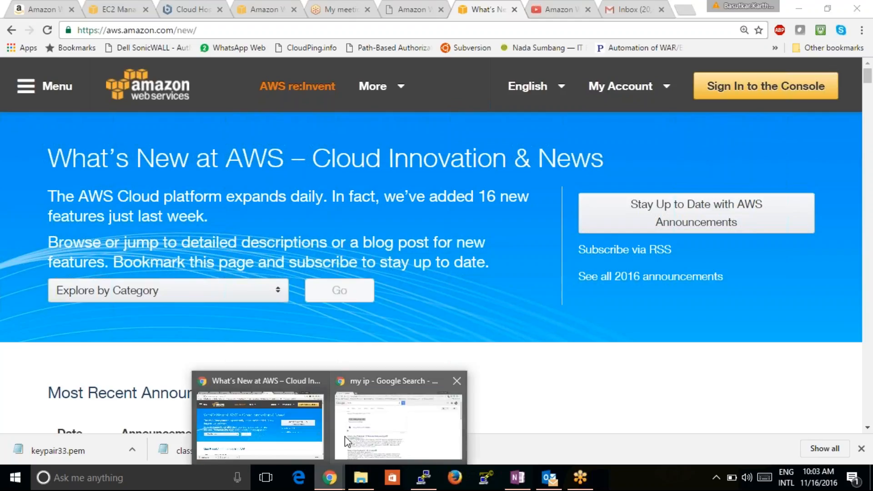
click(387, 427)
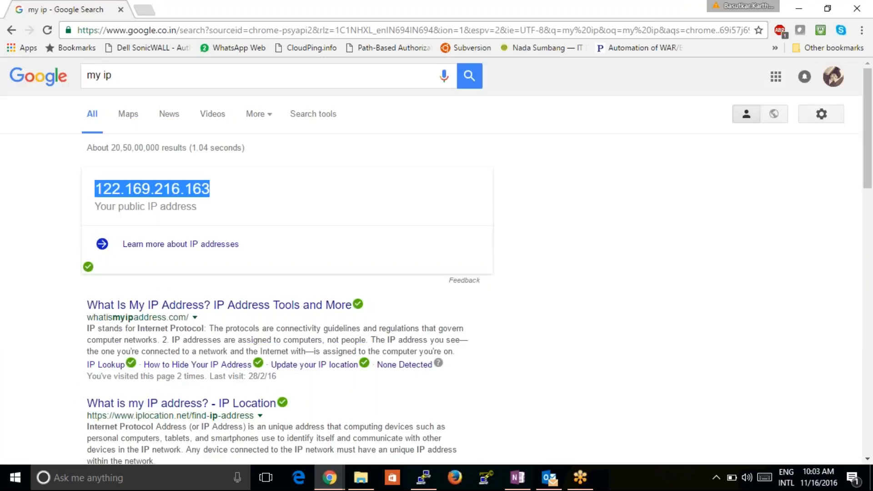
click(340, 486)
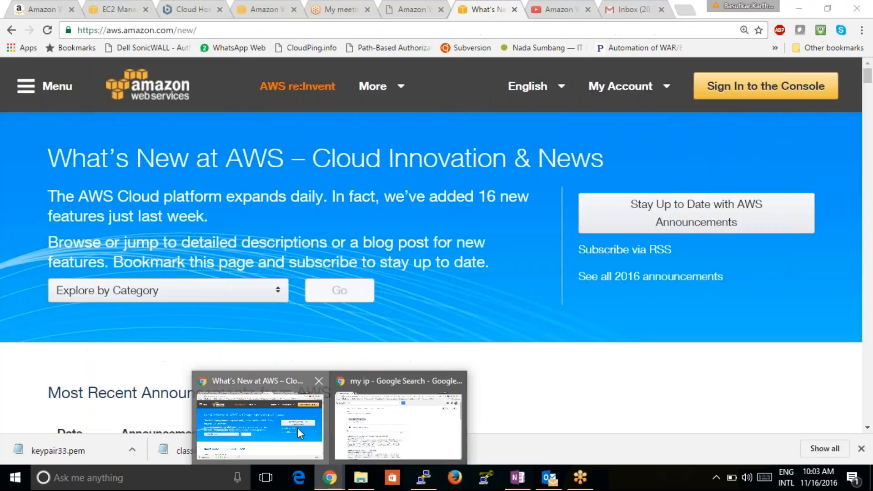
click(298, 427)
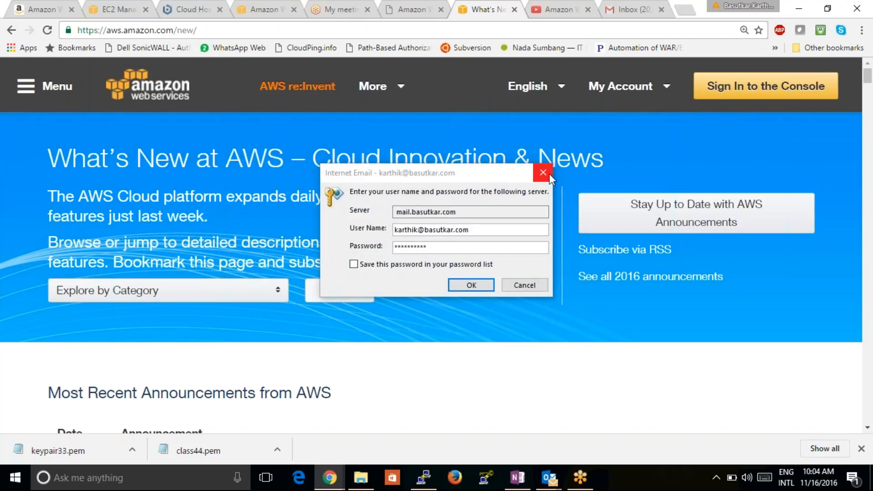
Step: Dismiss the Internet Email sign-in prompt without submitting it and begin leaving the GoToMeeting session
click(543, 173)
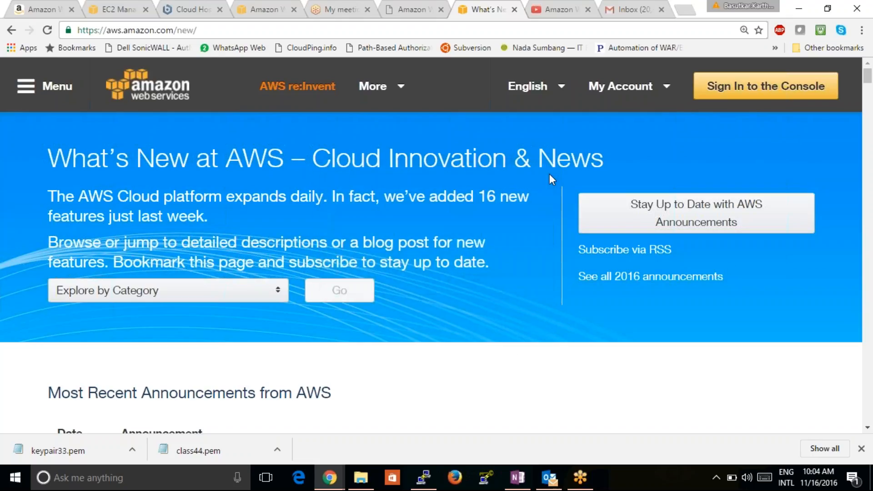
click(870, 33)
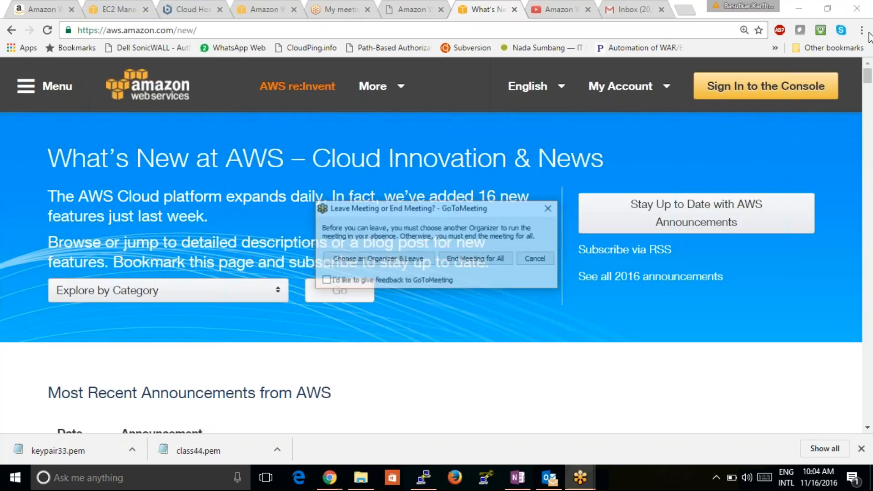